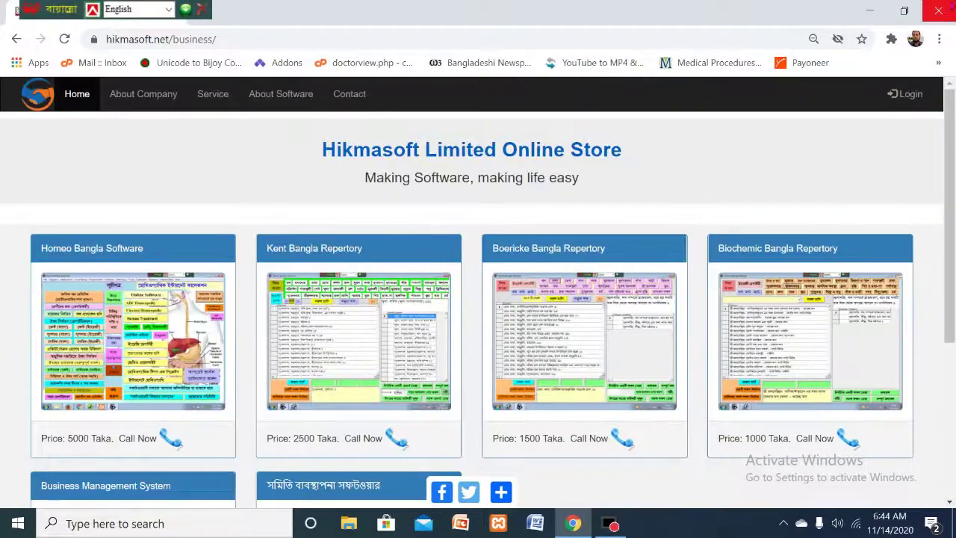
- Scroll up and down through the current Hikmasoft Online Store page to review its content
drag(949, 217, 948, 116)
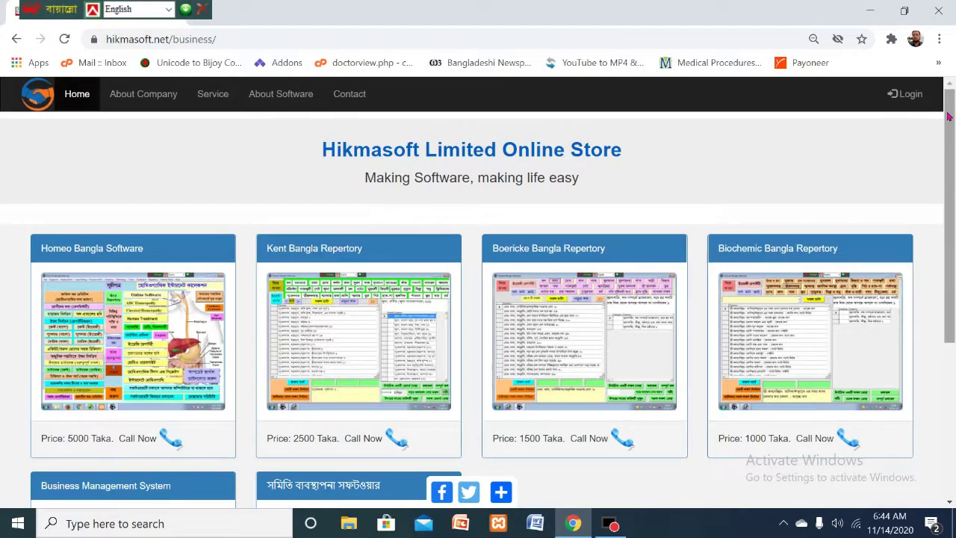
drag(948, 116, 948, 271)
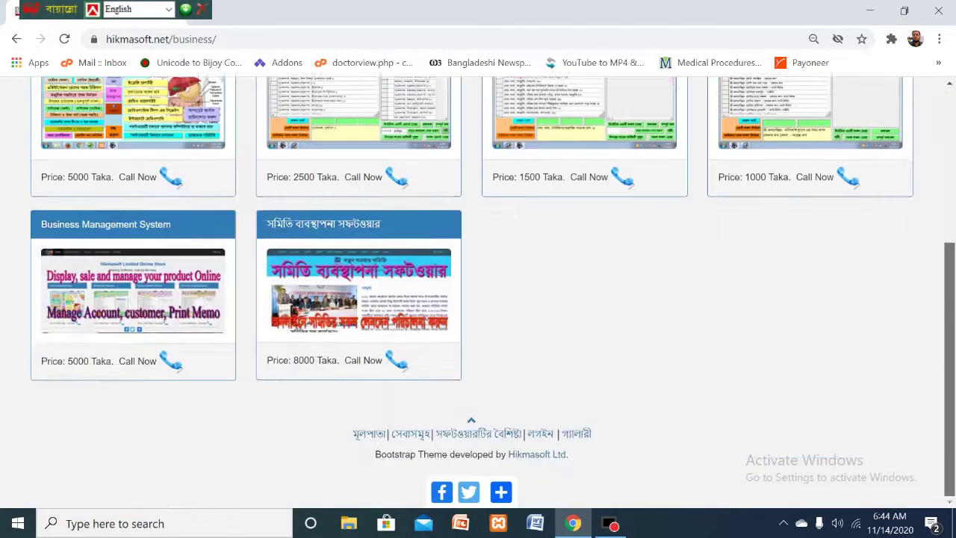
scroll(478, 291, up, 4)
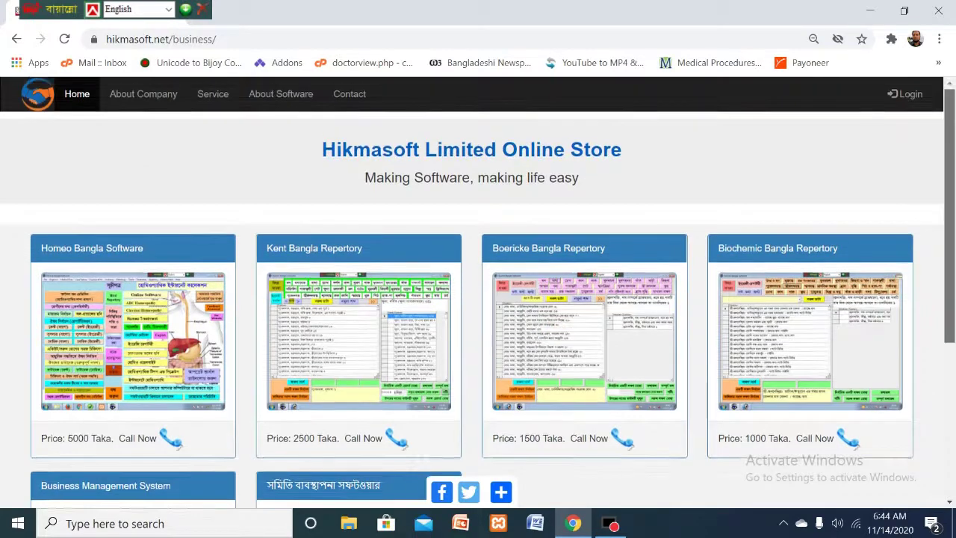
scroll(478, 291, down, 1)
scroll(478, 291, up, 1)
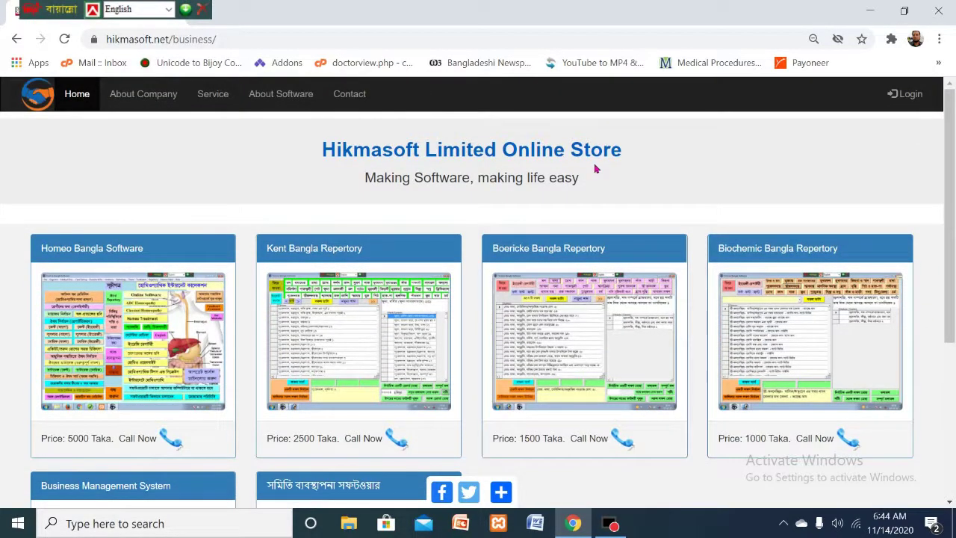
drag(950, 216, 949, 206)
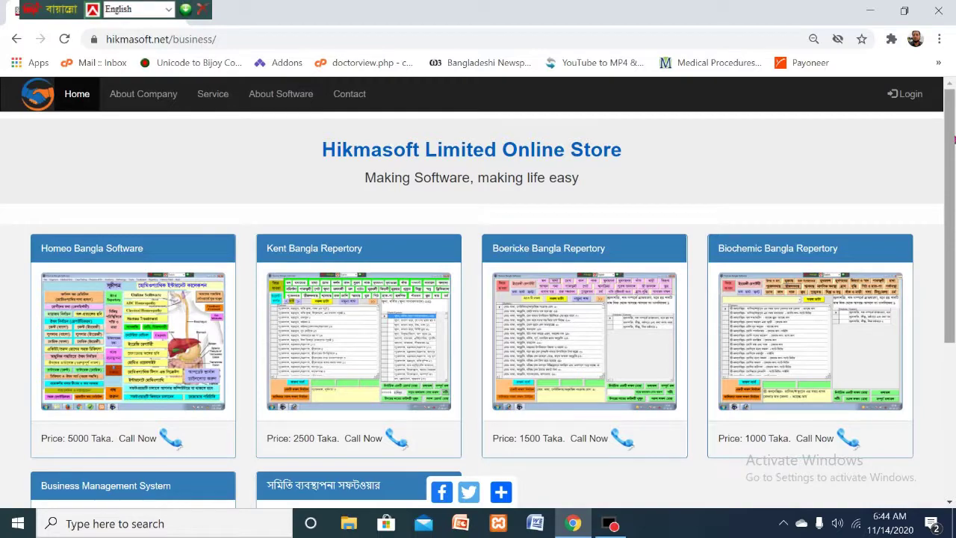
scroll(954, 141, down, 3)
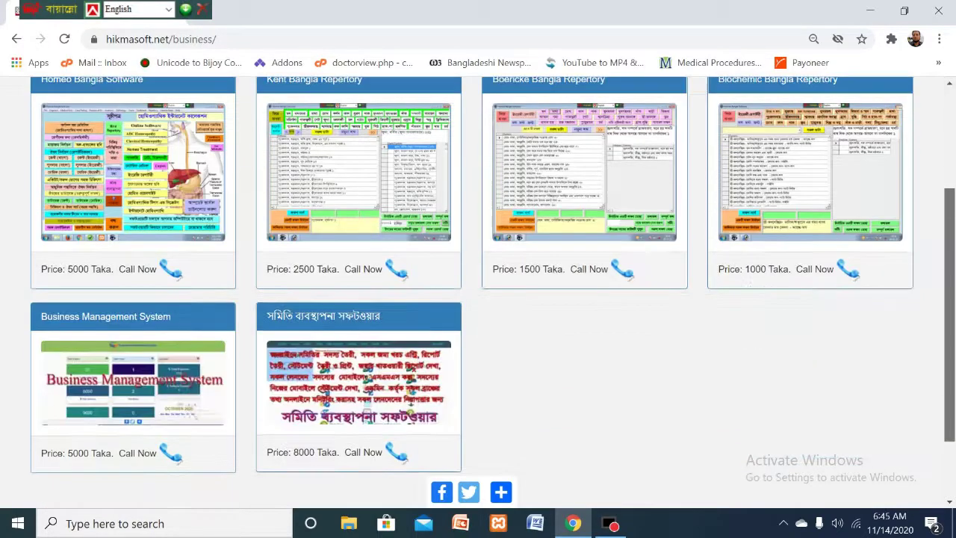
scroll(478, 292, up, 3)
scroll(478, 291, down, 3)
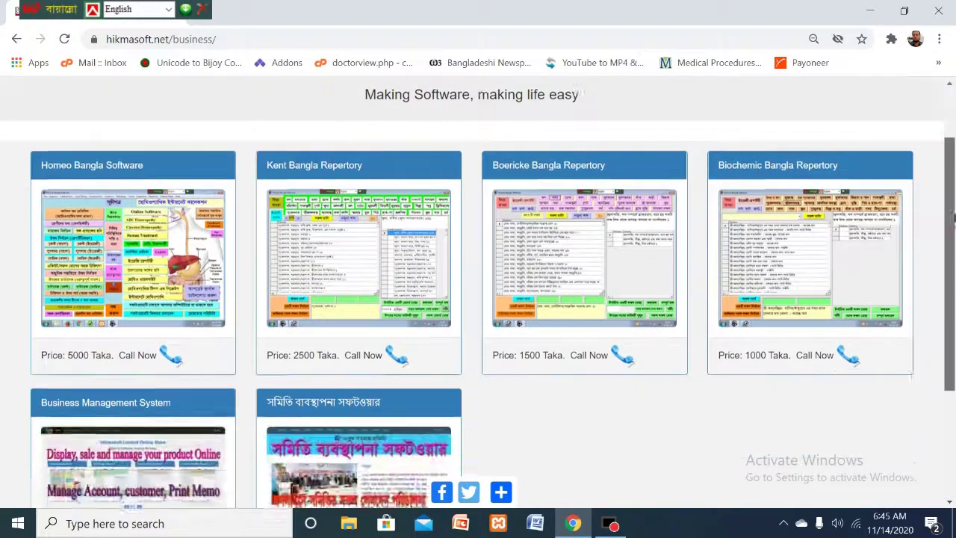
scroll(478, 292, up, 3)
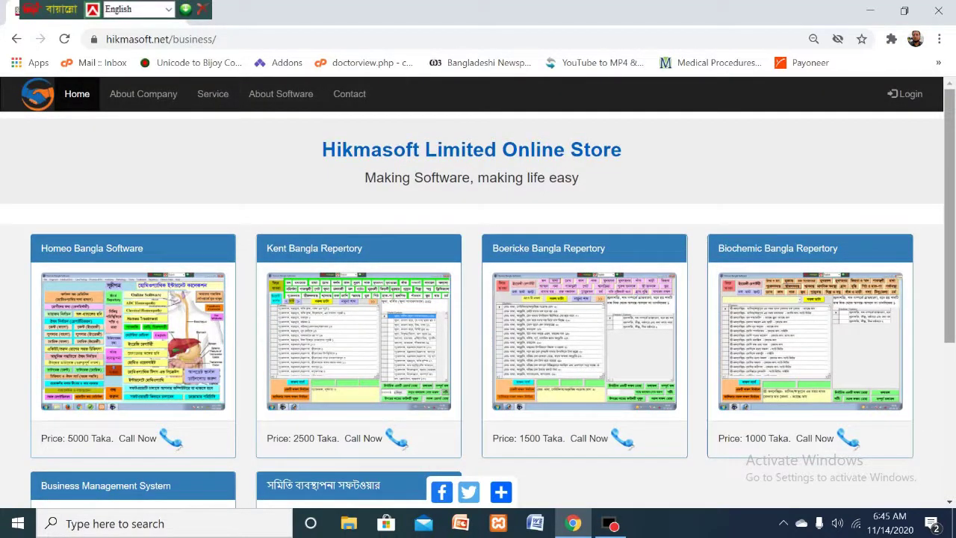
scroll(477, 292, down, 2)
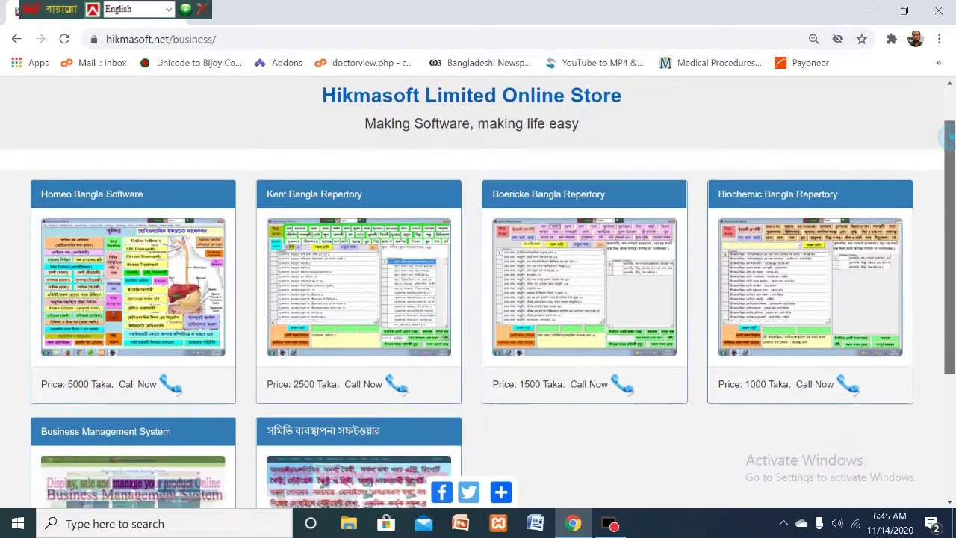
scroll(478, 292, up, 1)
scroll(477, 291, up, 1)
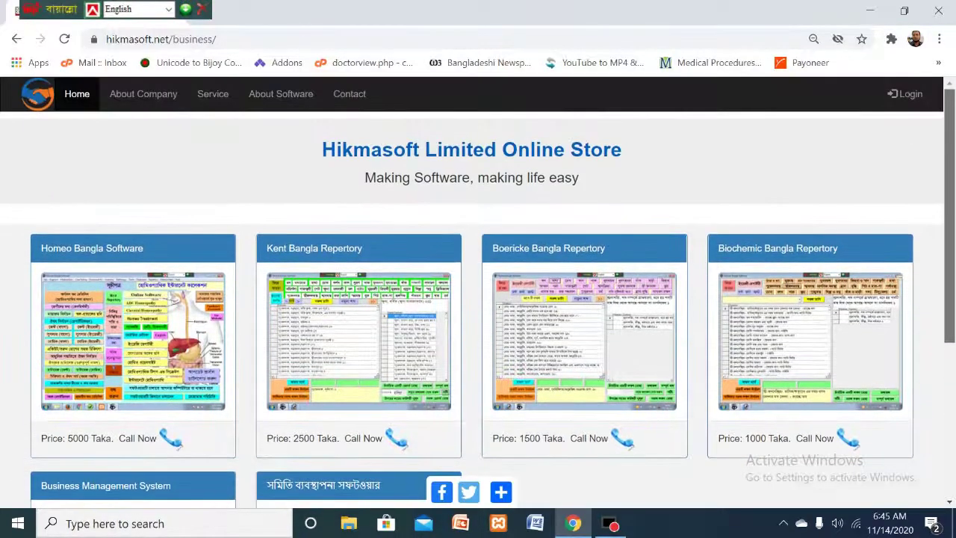
scroll(478, 291, down, 2)
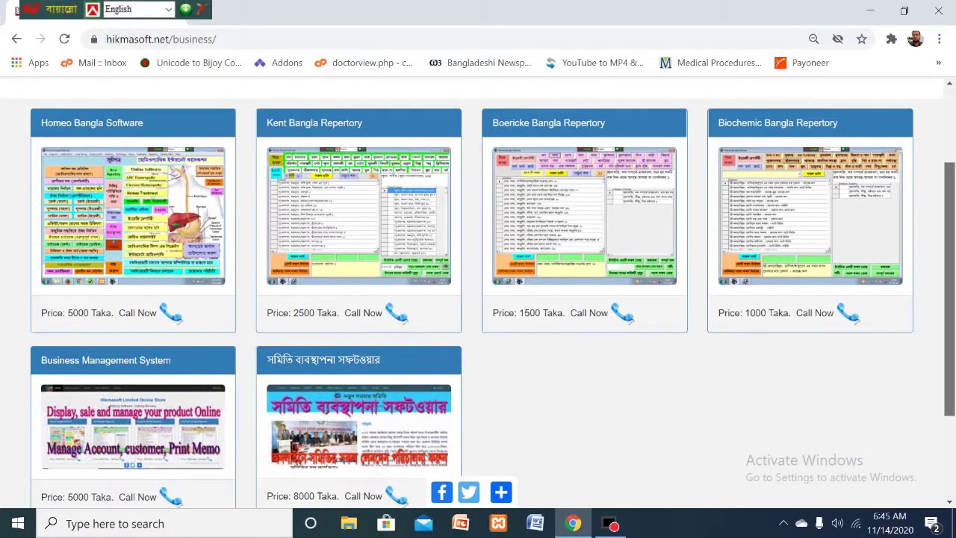
scroll(477, 291, up, 2)
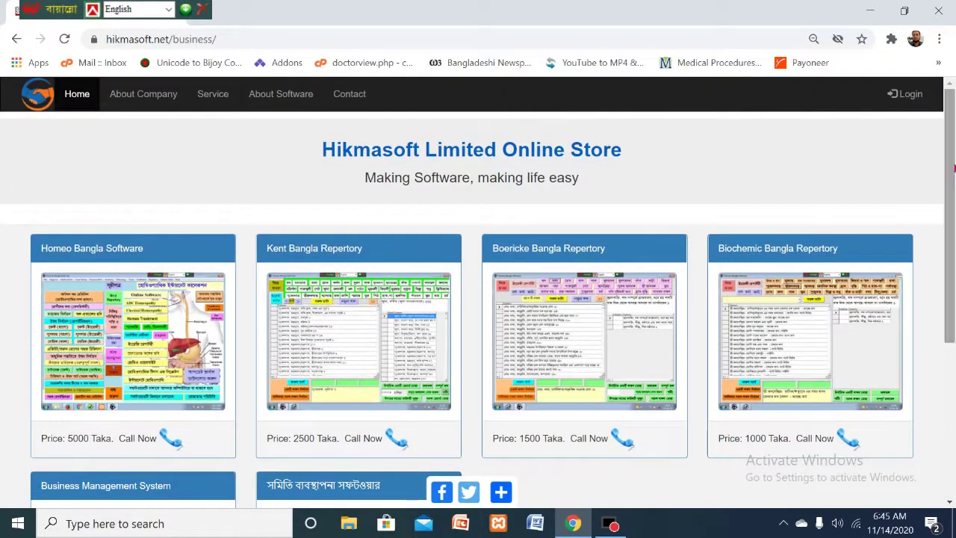
scroll(478, 291, down, 1)
scroll(951, 152, down, 2)
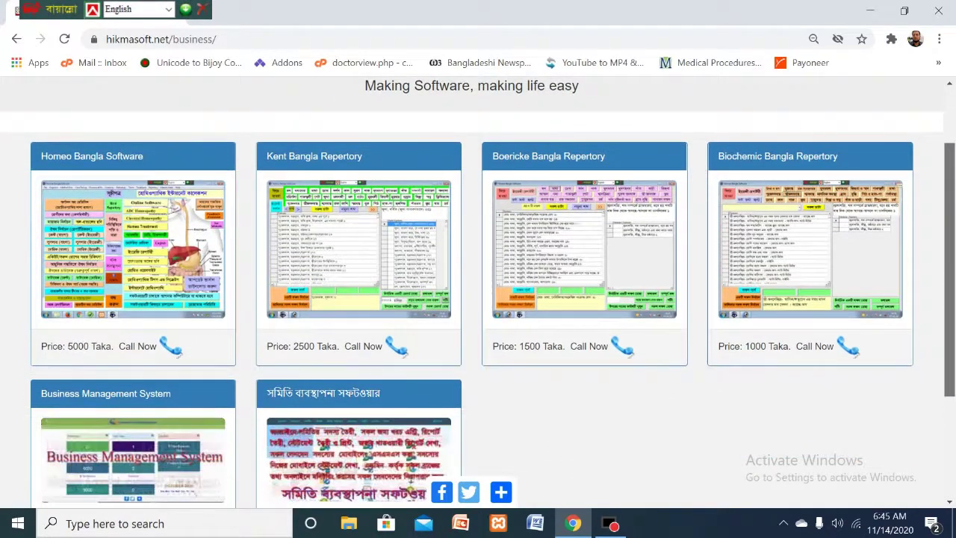
scroll(951, 152, up, 3)
scroll(951, 152, down, 3)
scroll(951, 152, up, 3)
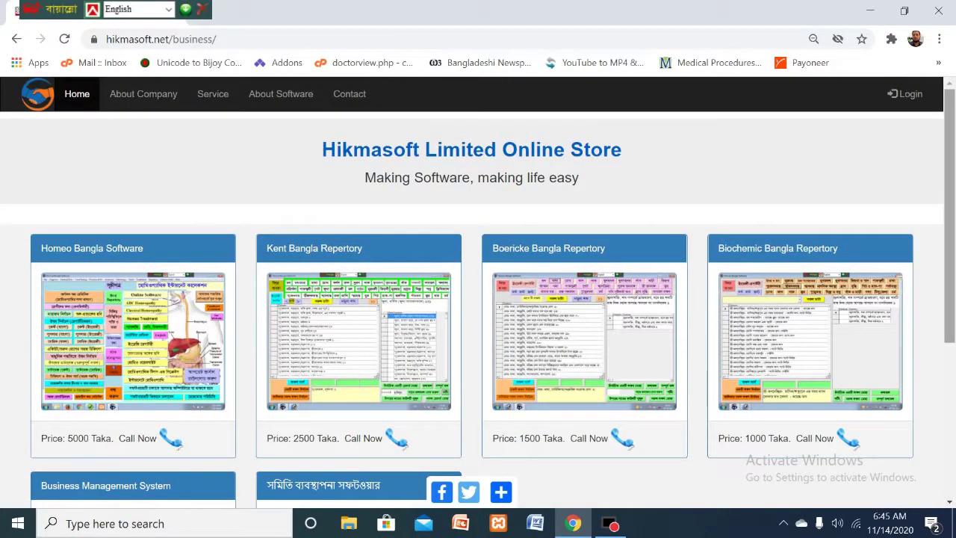
click(951, 147)
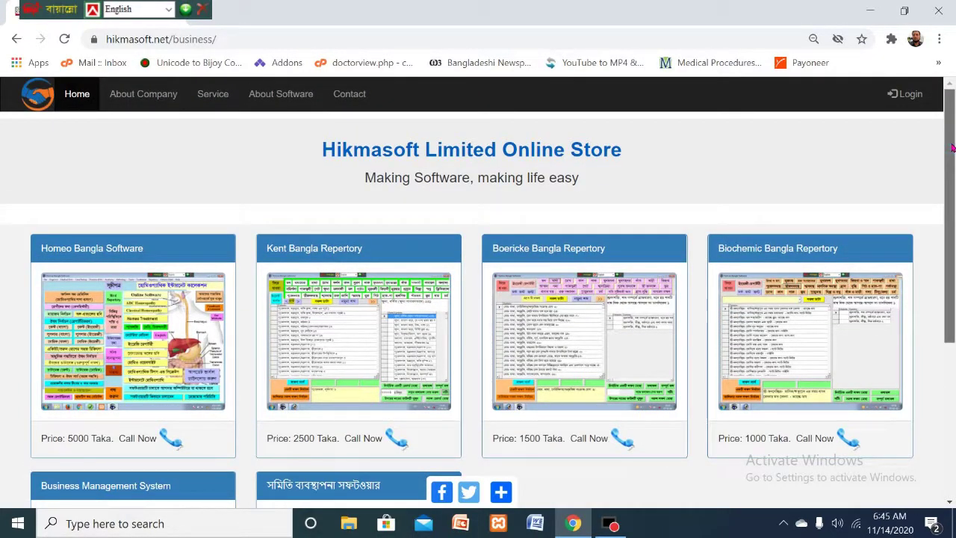
scroll(951, 147, down, 1)
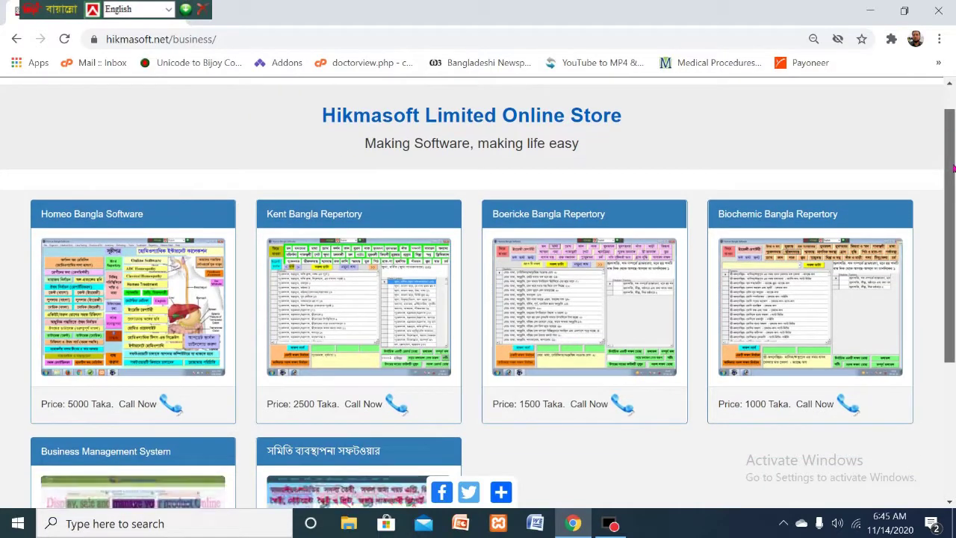
scroll(951, 147, up, 1)
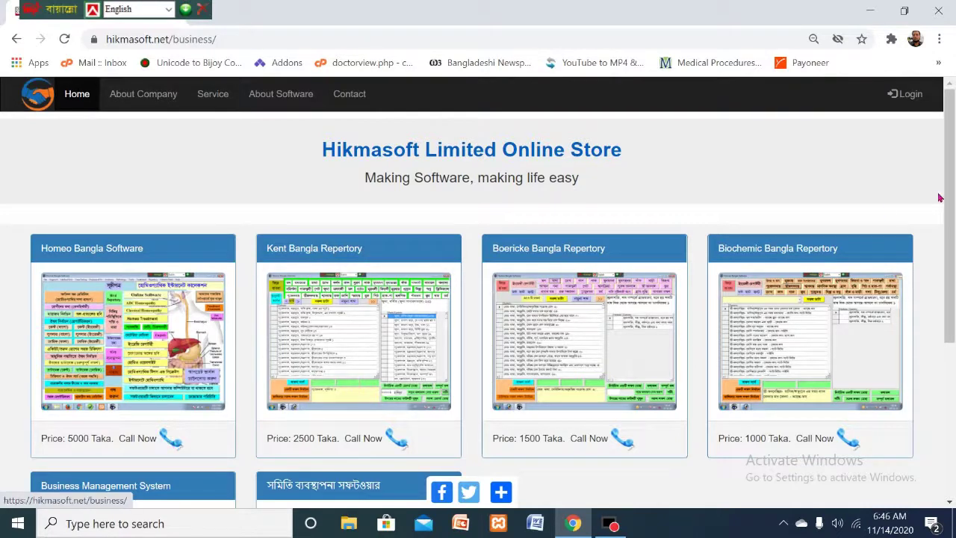
scroll(946, 153, down, 1)
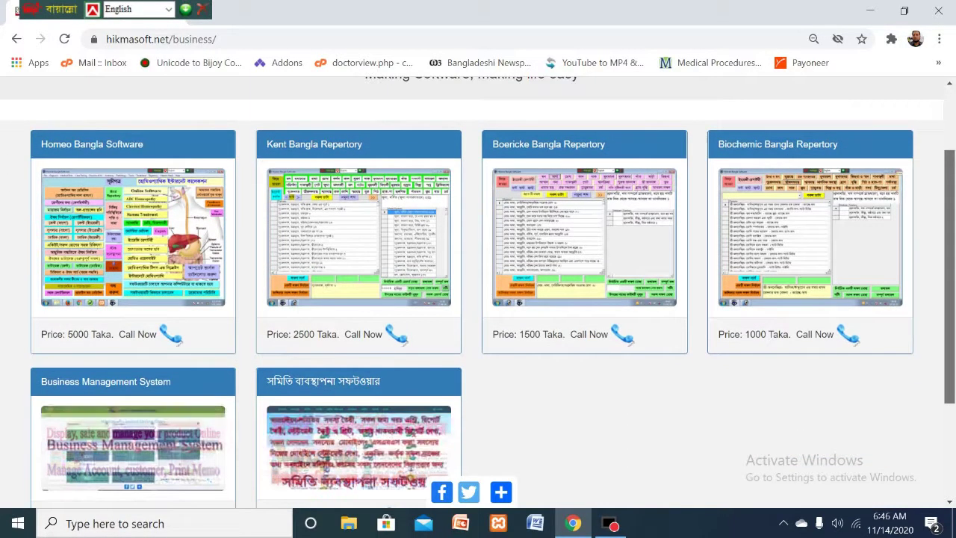
scroll(478, 291, up, 1)
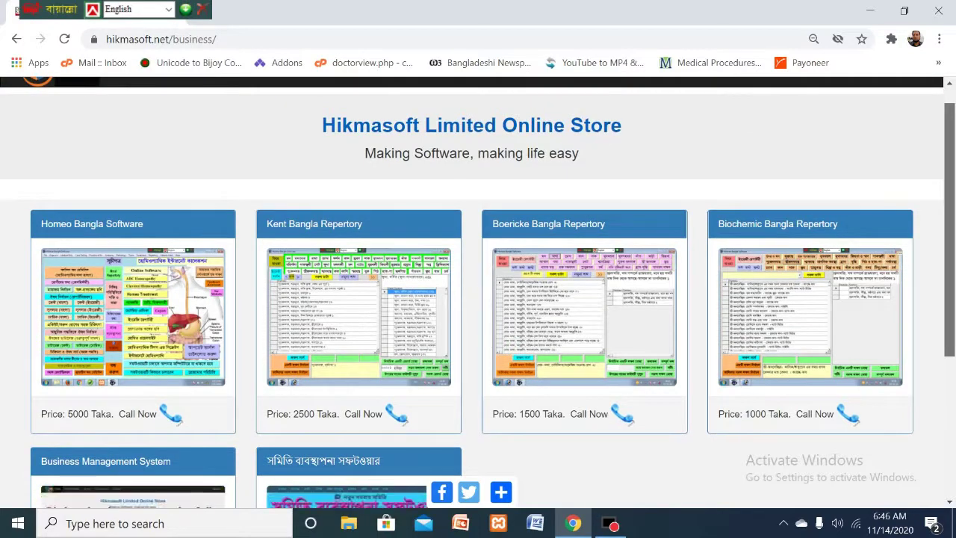
scroll(951, 278, down, 2)
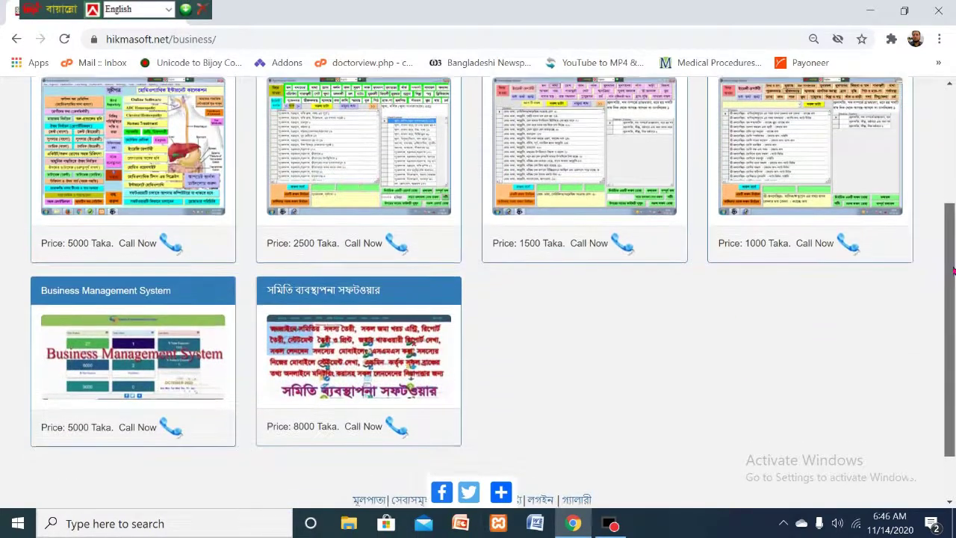
scroll(951, 278, up, 3)
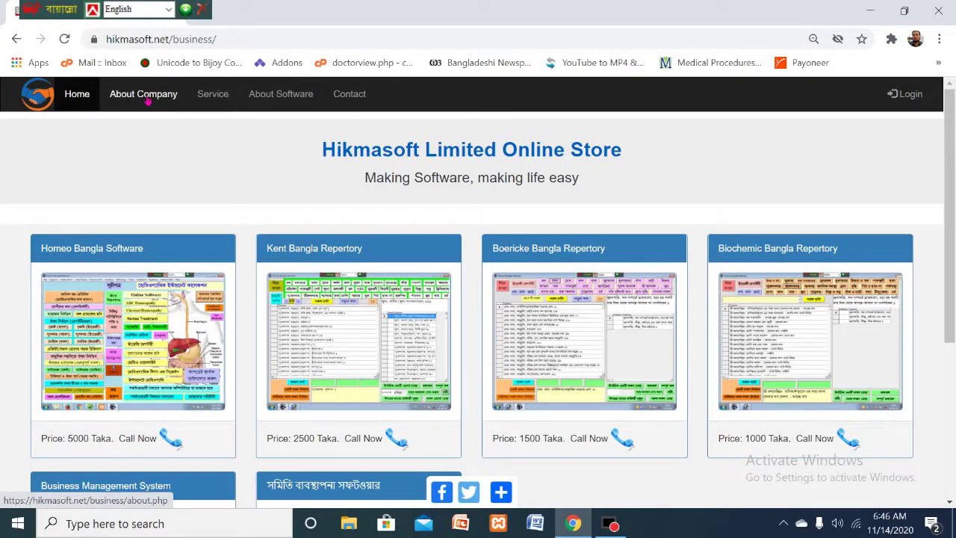
- Open About Company and review its description, staff contacts and location map, ending at the top
click(147, 100)
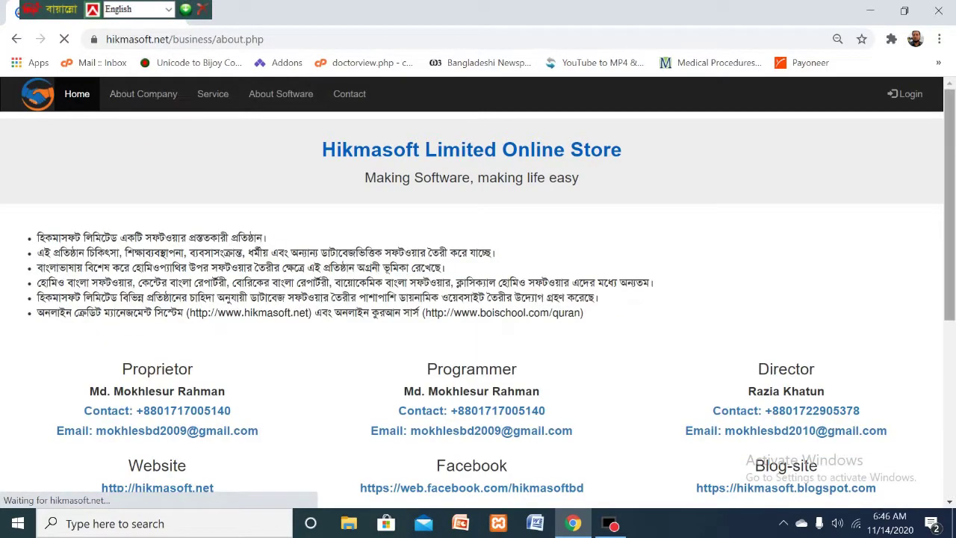
scroll(952, 131, down, 2)
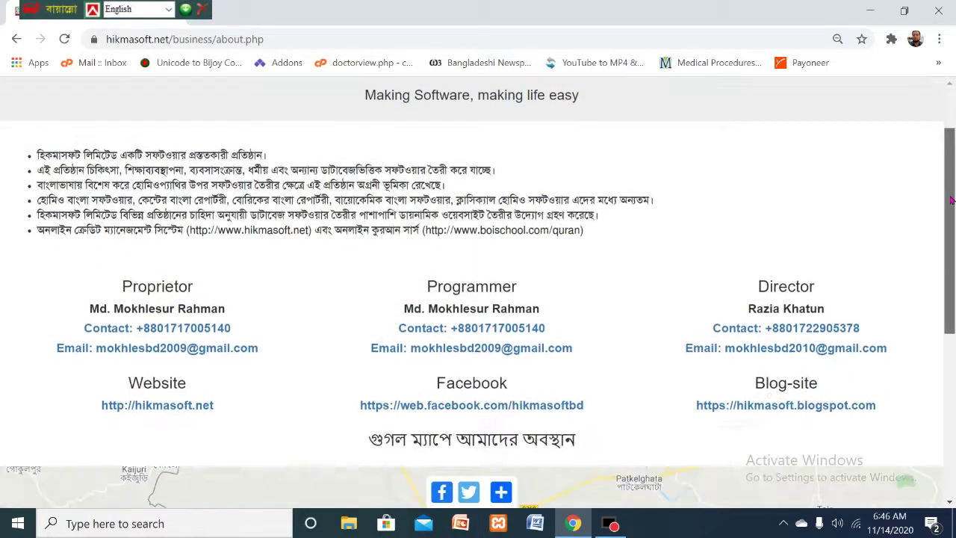
scroll(952, 130, up, 3)
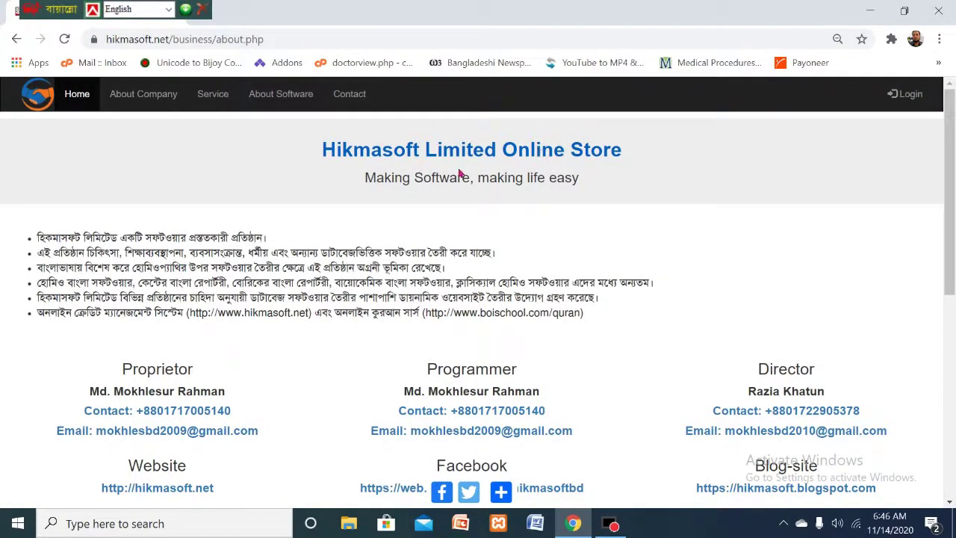
drag(951, 141, 951, 173)
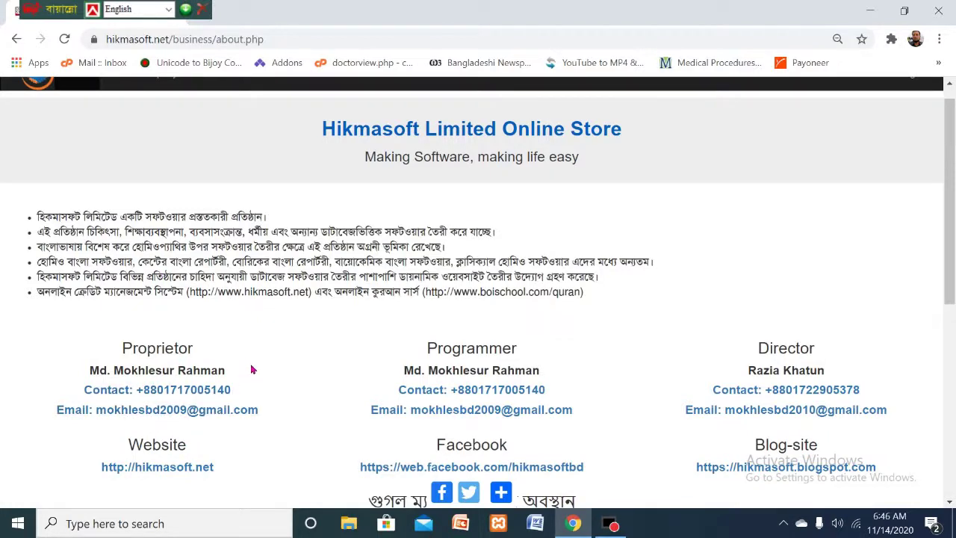
drag(953, 146, 954, 136)
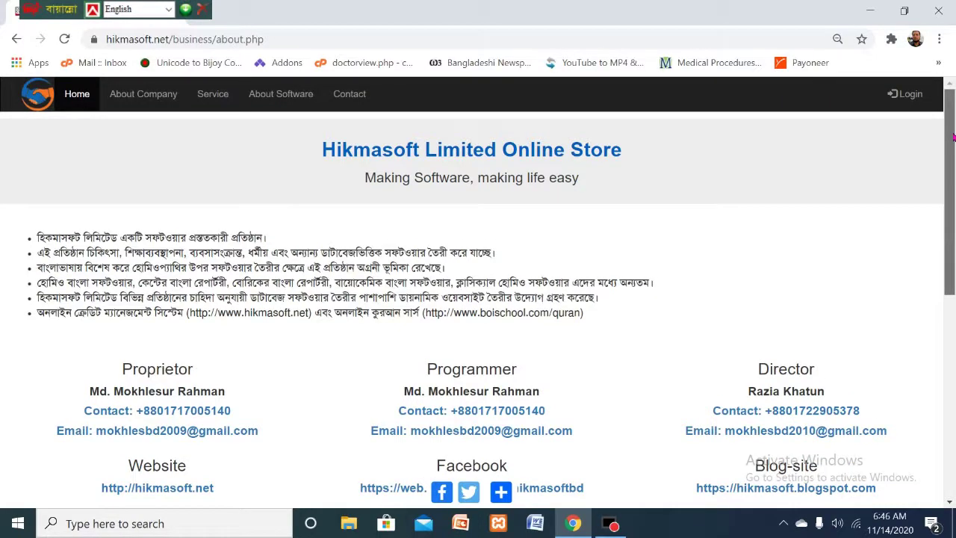
drag(954, 136, 954, 159)
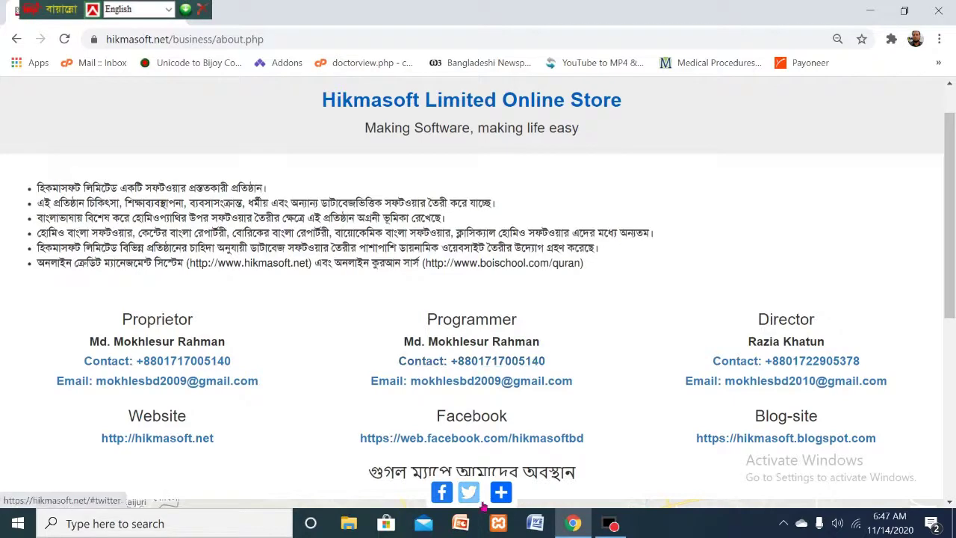
mouse_move(500, 492)
drag(949, 216, 949, 228)
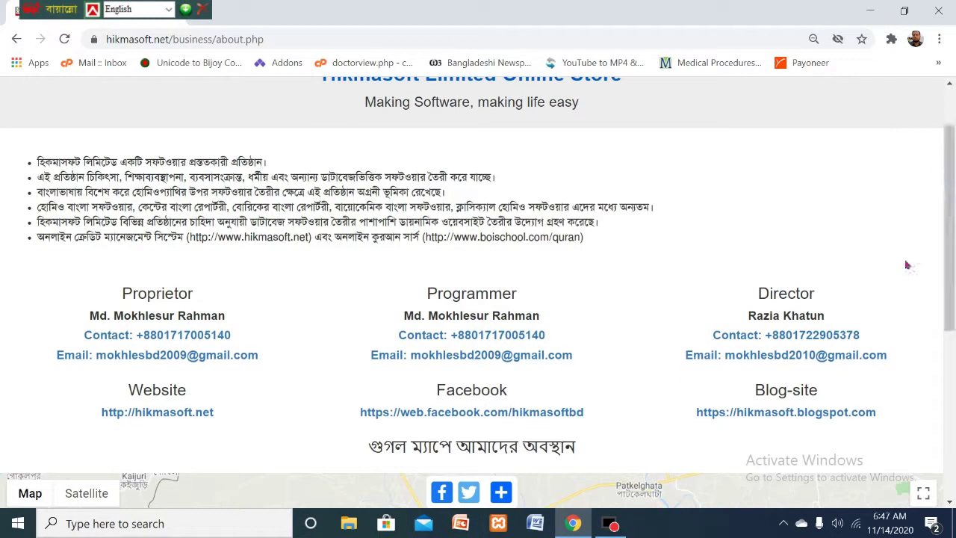
drag(952, 167, 952, 283)
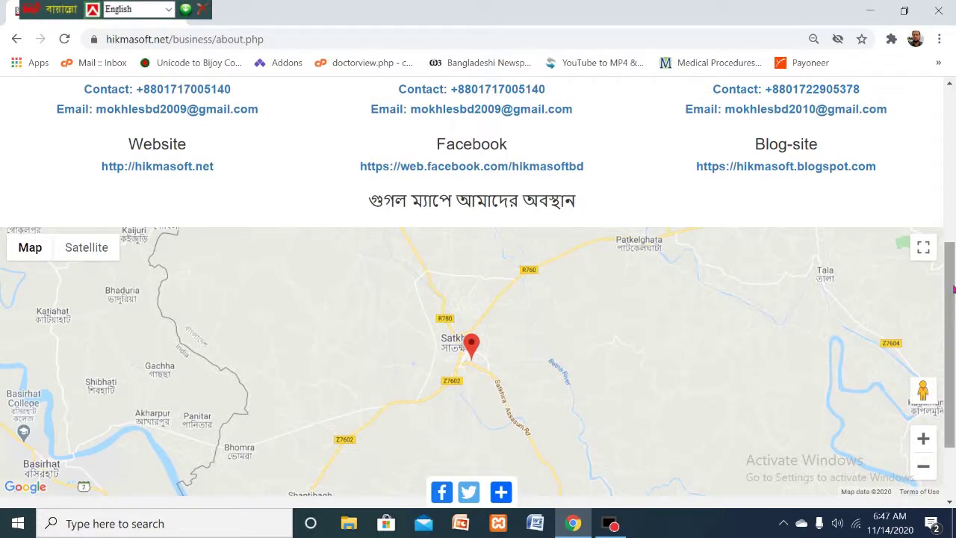
click(953, 287)
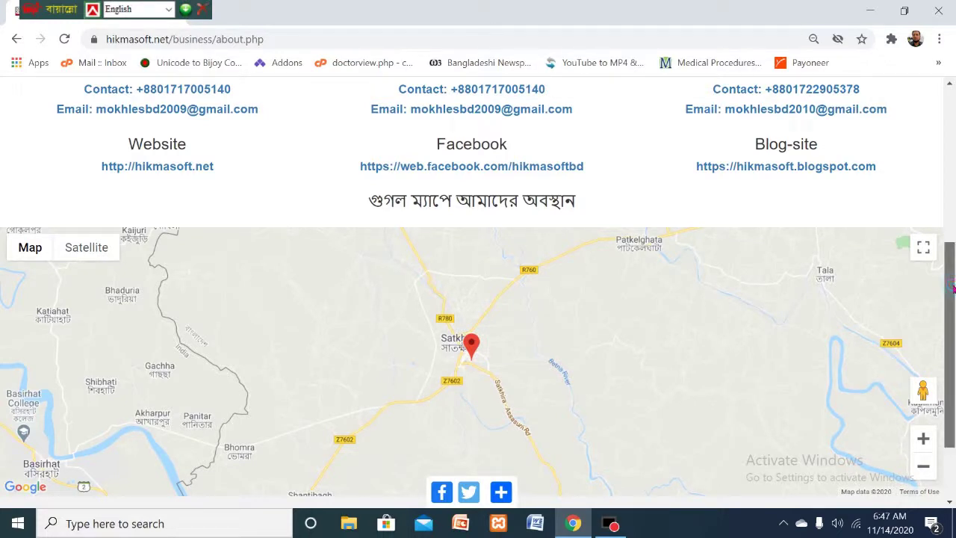
drag(952, 290, 952, 135)
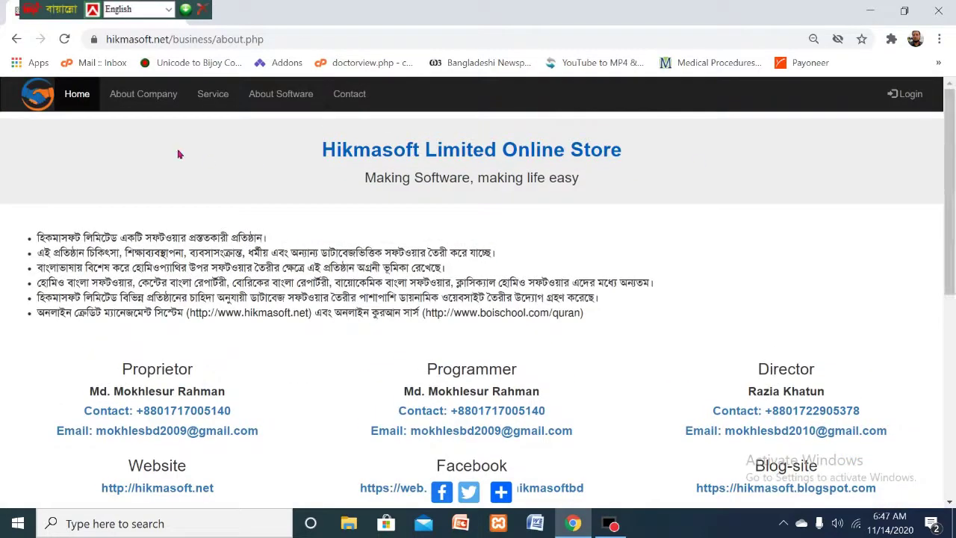
- Open the Service page listing six offerings such as Customise VB Software and 14/7 Support
click(211, 100)
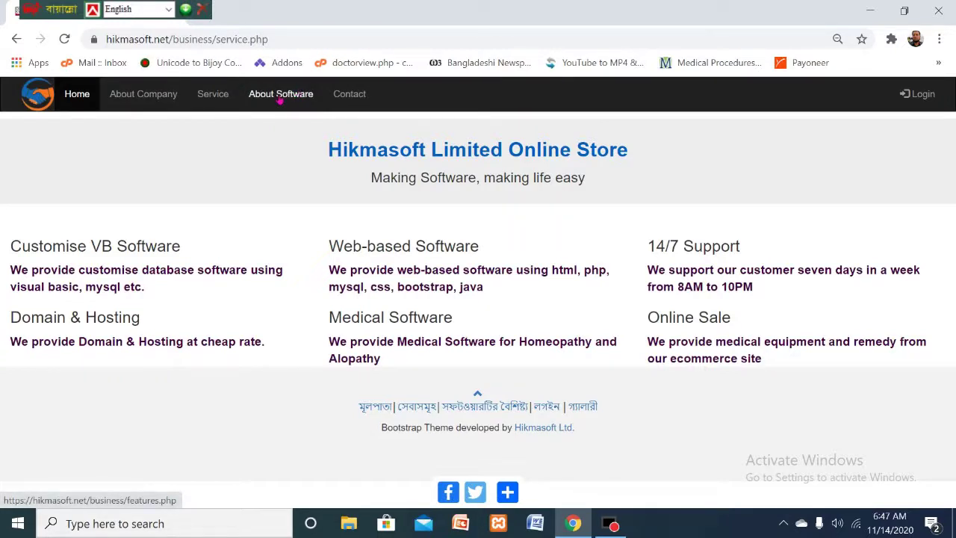
- Open About Software and review the 4000 Taka Business Management System features and video section
click(278, 98)
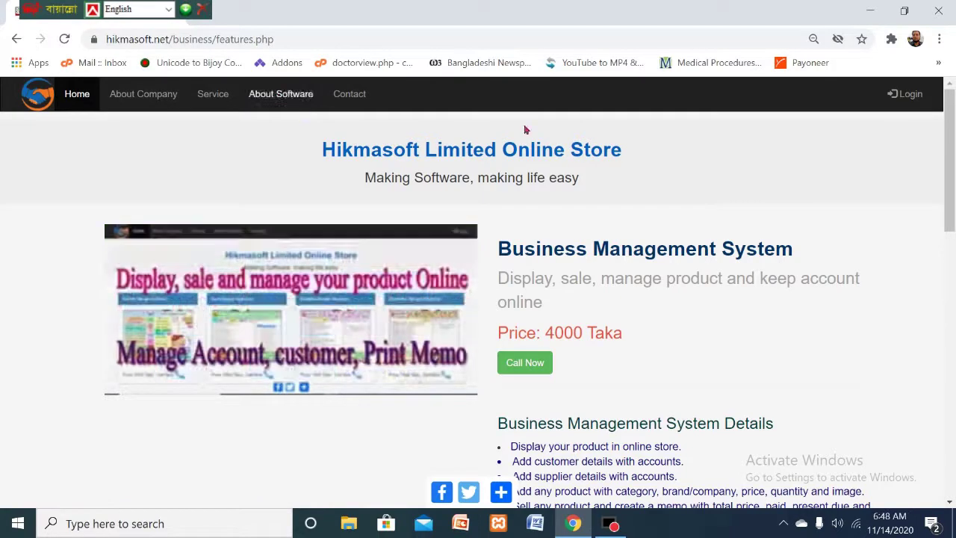
scroll(953, 136, down, 1)
scroll(953, 136, up, 1)
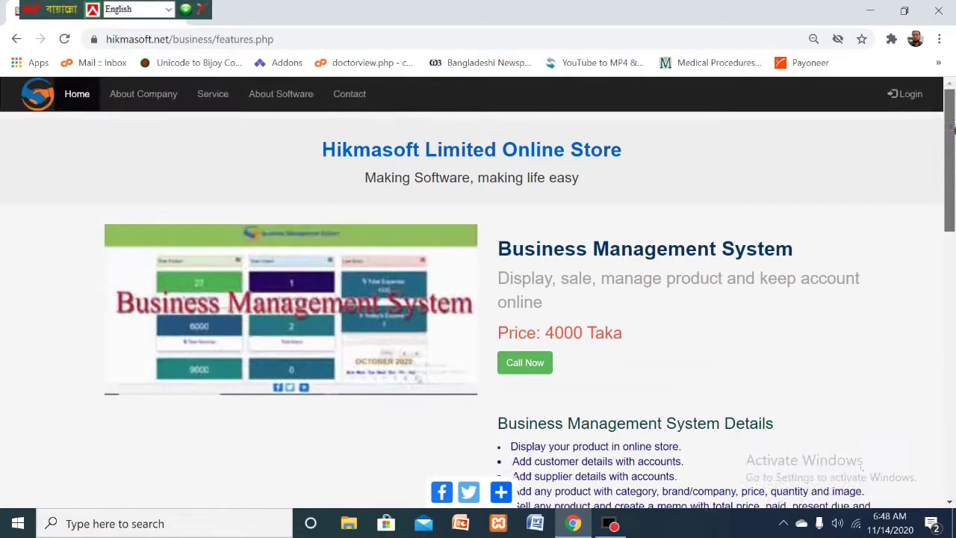
scroll(952, 136, down, 3)
scroll(952, 136, up, 3)
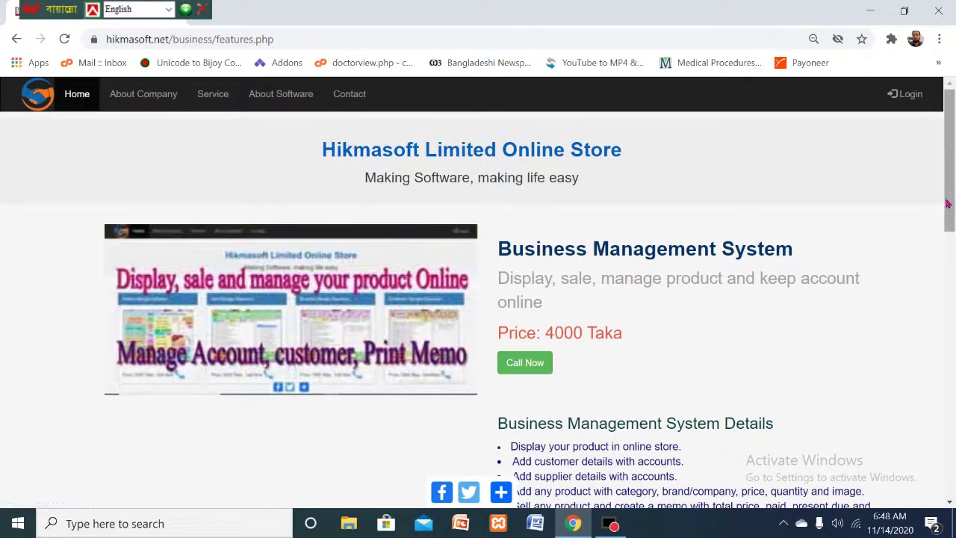
scroll(947, 203, down, 3)
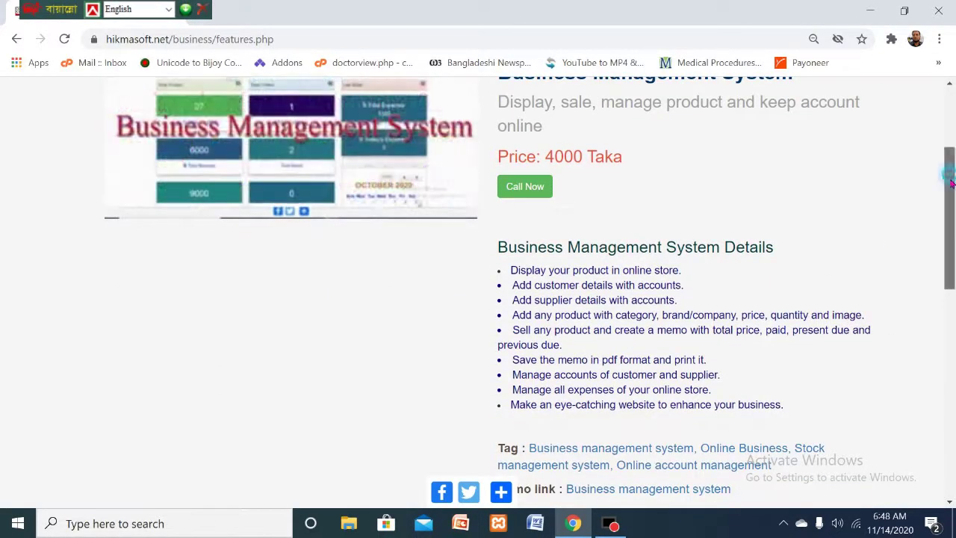
scroll(950, 180, down, 3)
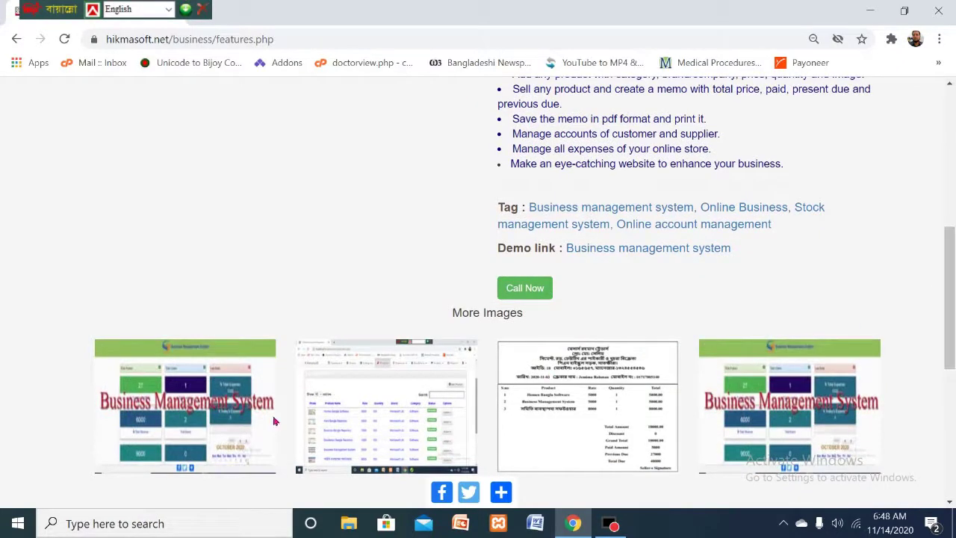
drag(949, 247, 950, 352)
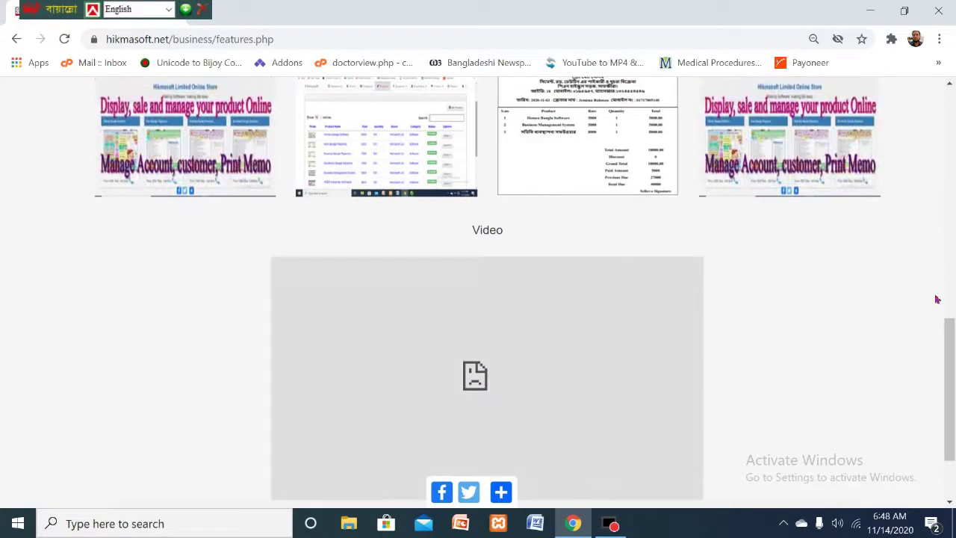
scroll(478, 298, up, 10)
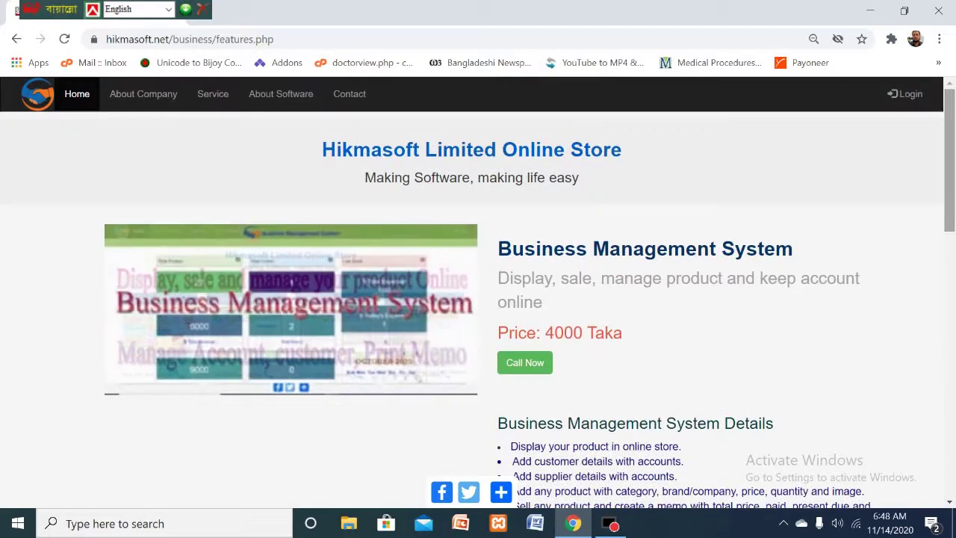
- Go to the Contact page and open the Hikmasoft Ltd. Facebook page in a new tab
click(356, 102)
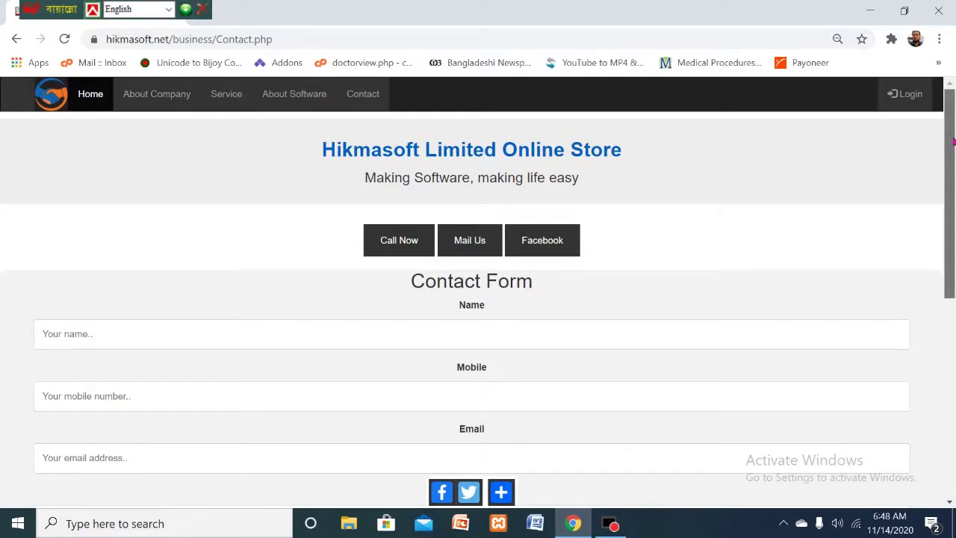
drag(953, 142, 952, 162)
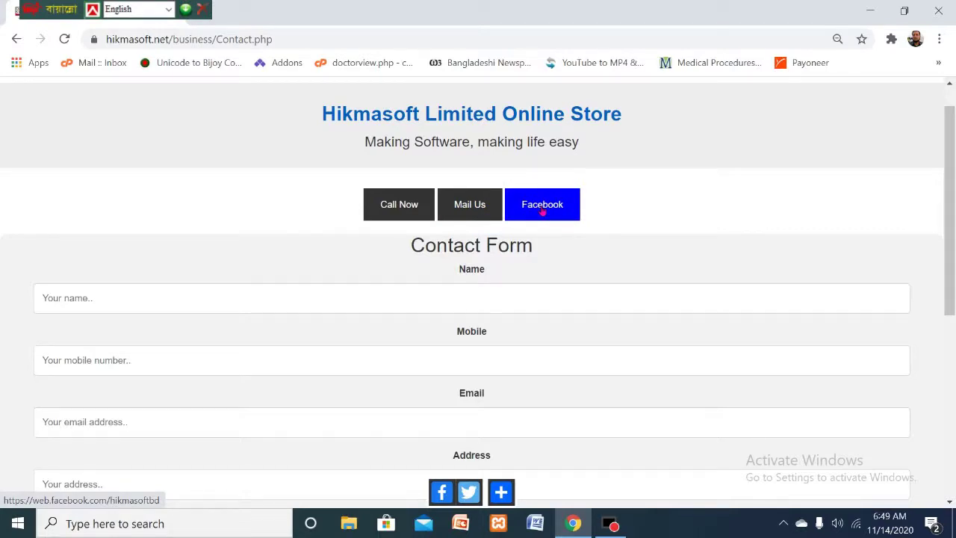
click(545, 210)
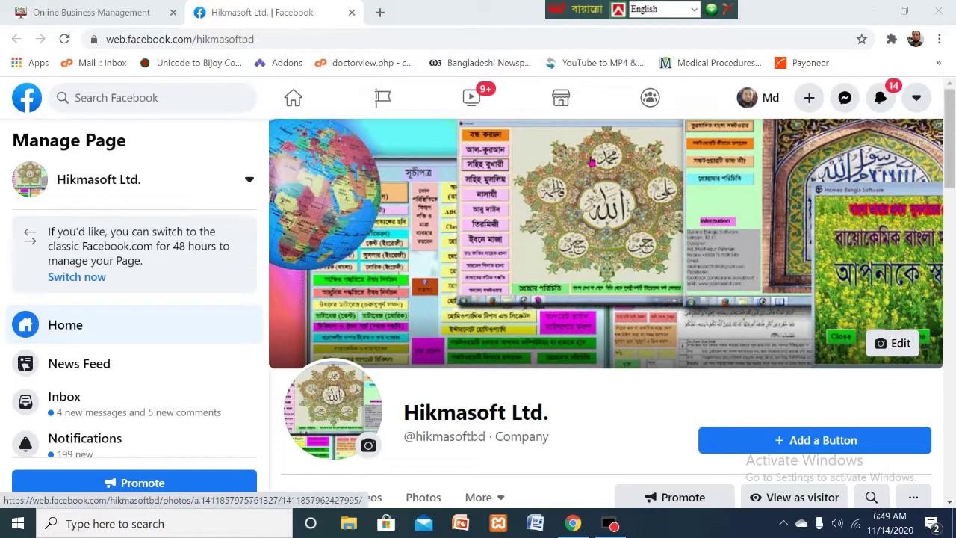
- Close the Facebook tab to return to the store's empty Contact Form
click(351, 12)
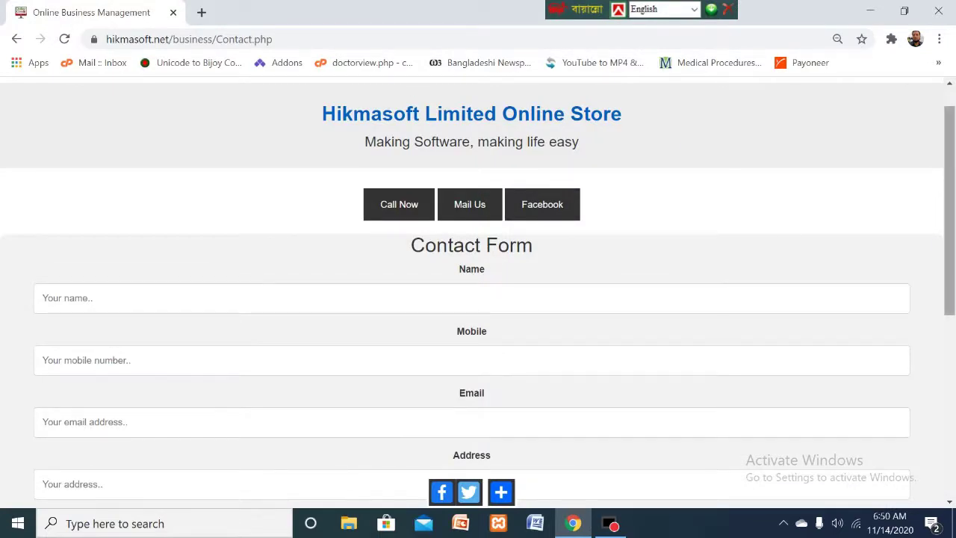
scroll(952, 171, up, 1)
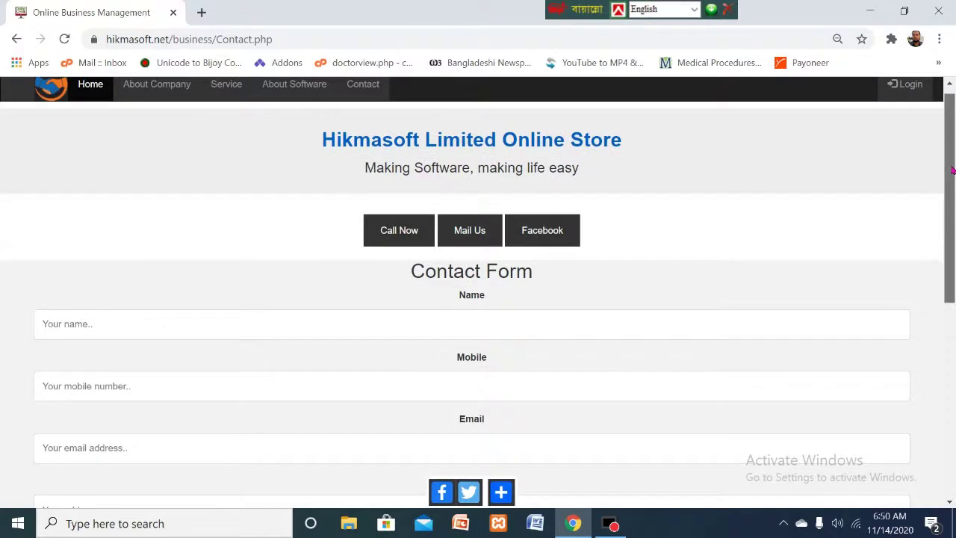
scroll(952, 171, up, 1)
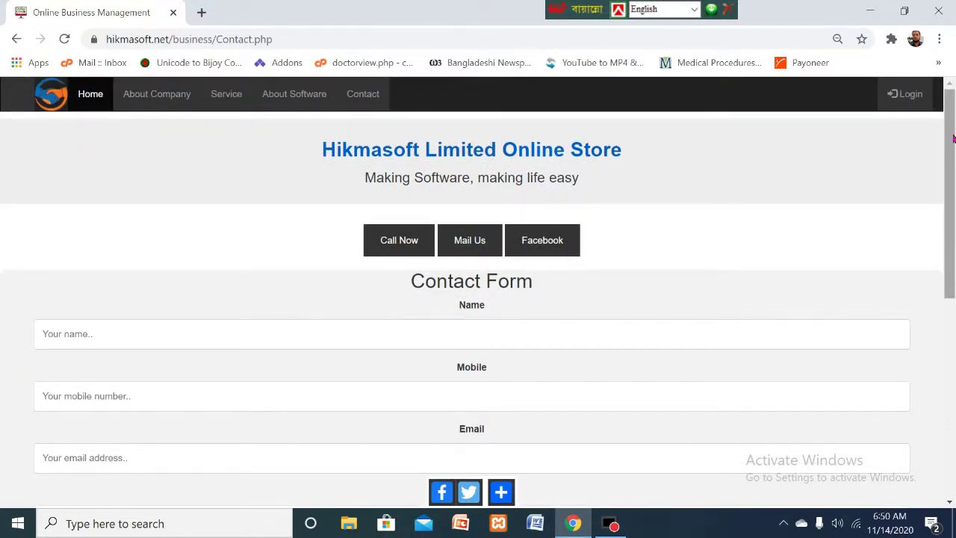
drag(954, 138, 953, 185)
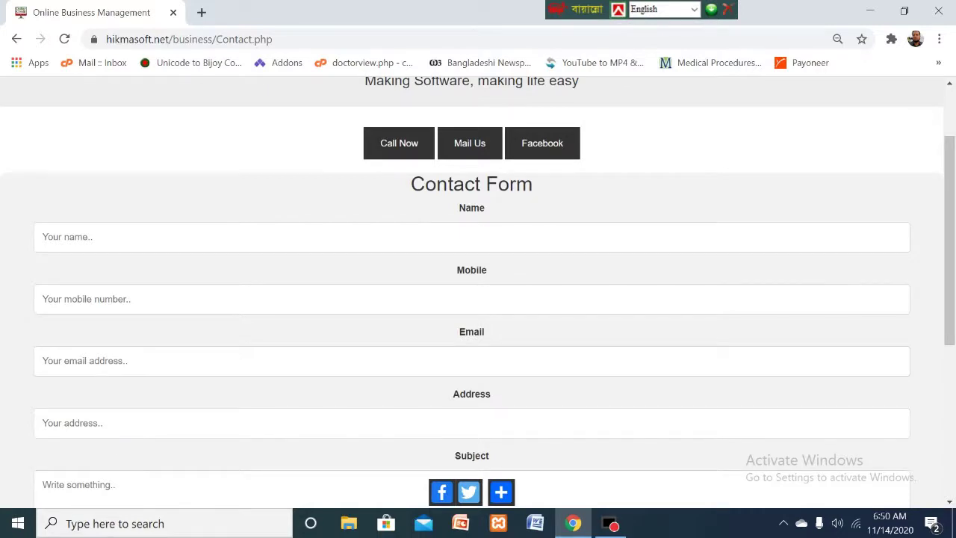
drag(954, 187, 942, 271)
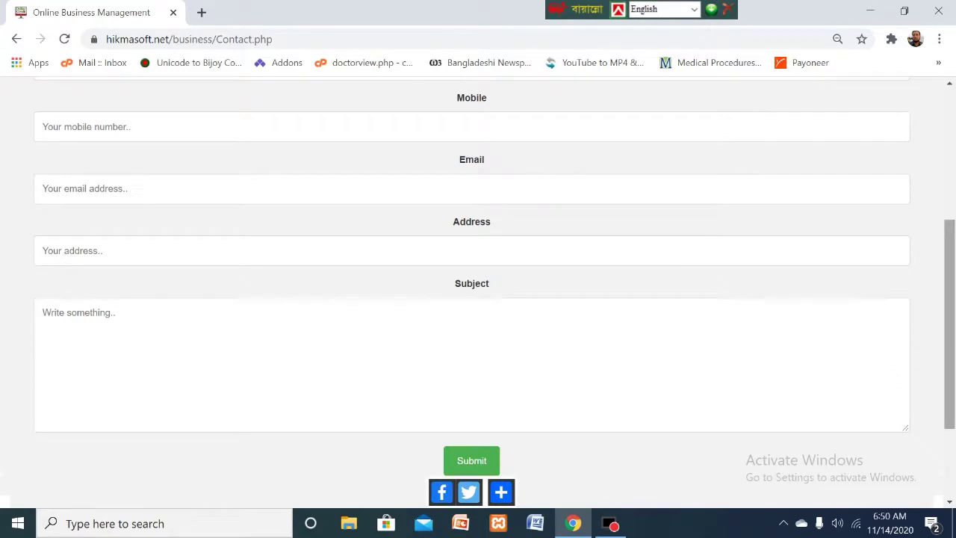
drag(951, 319, 953, 400)
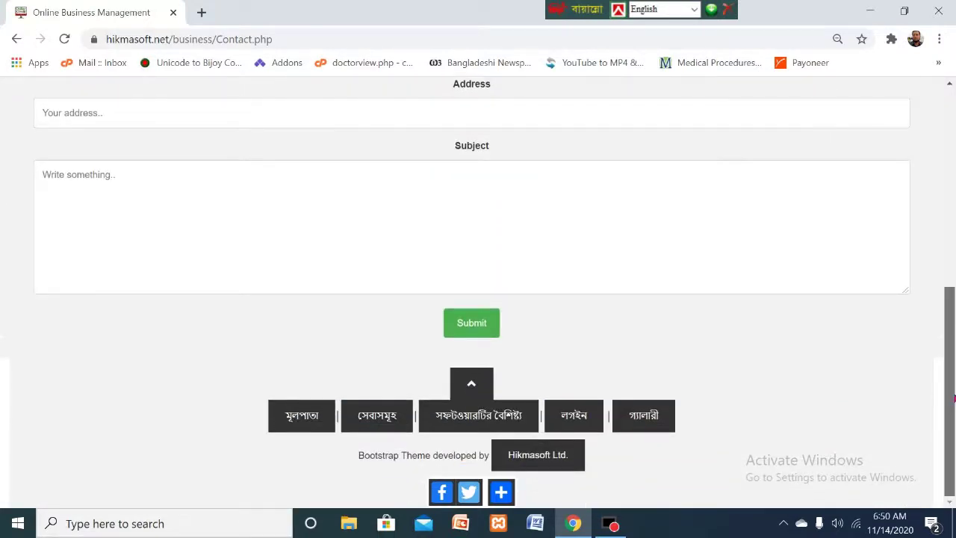
drag(953, 399, 949, 382)
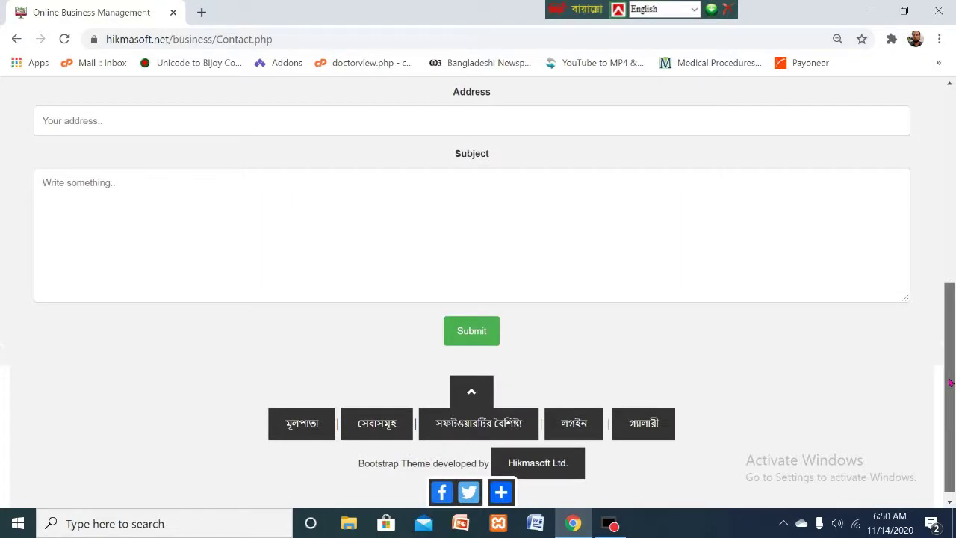
drag(950, 382, 933, 129)
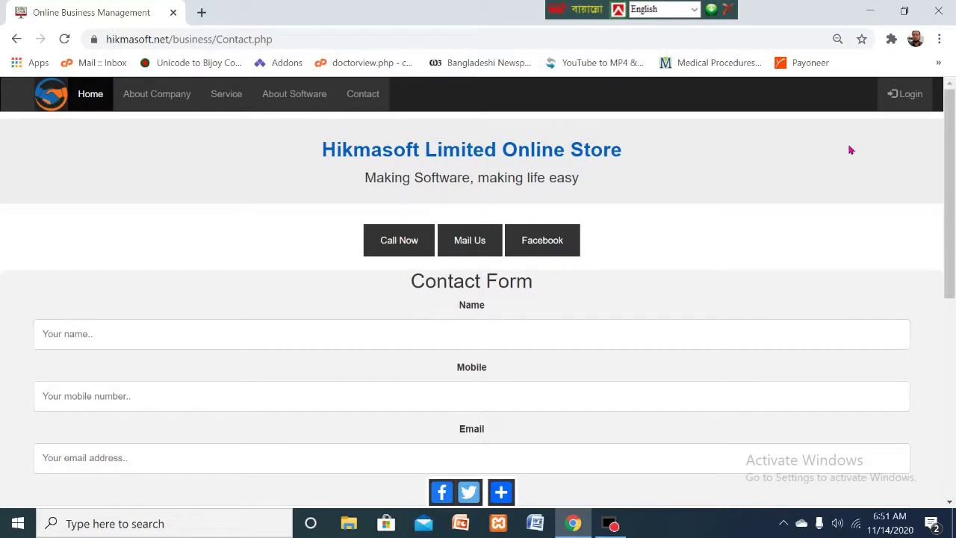
drag(951, 137, 953, 135)
- Go to Login, browse the Expense, Orders and account menus, then sign in as demo administrator
click(912, 104)
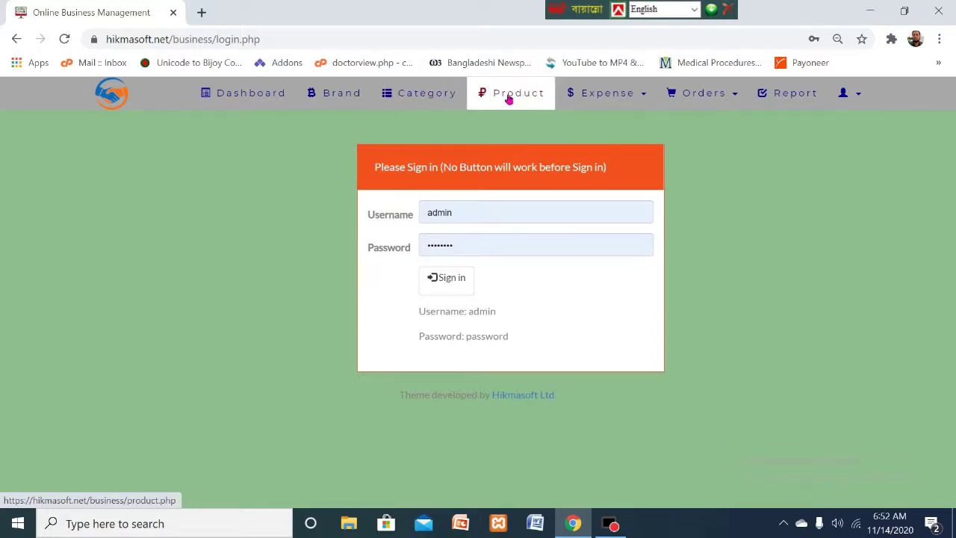
click(646, 98)
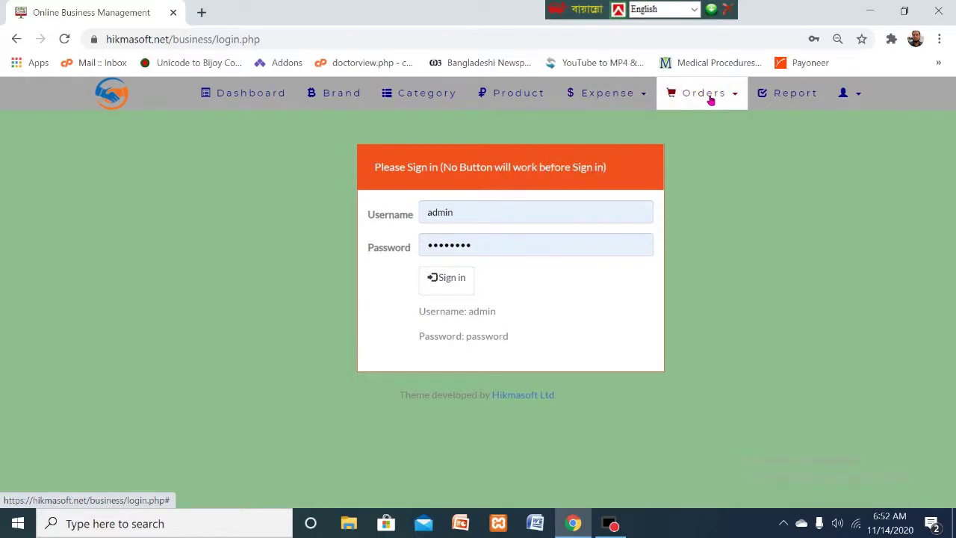
click(737, 97)
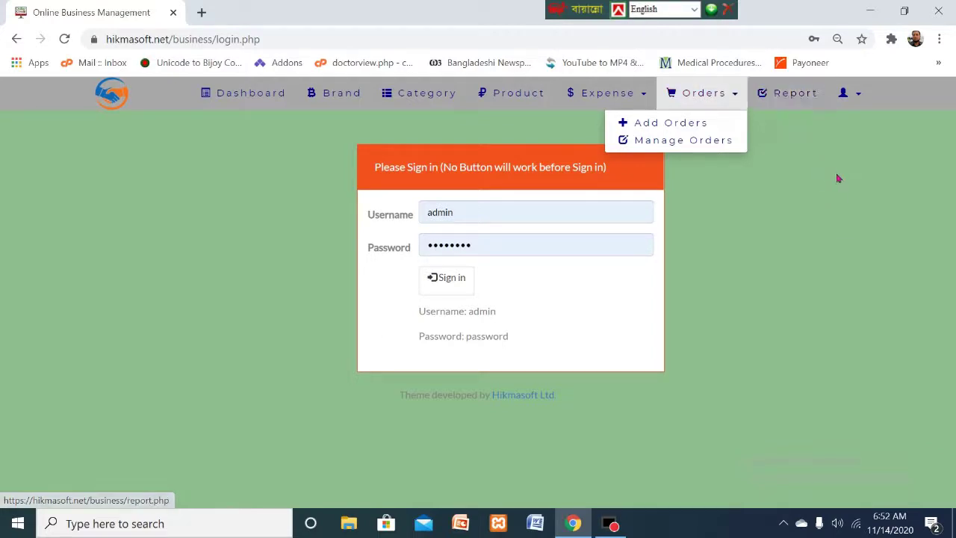
click(854, 145)
click(860, 97)
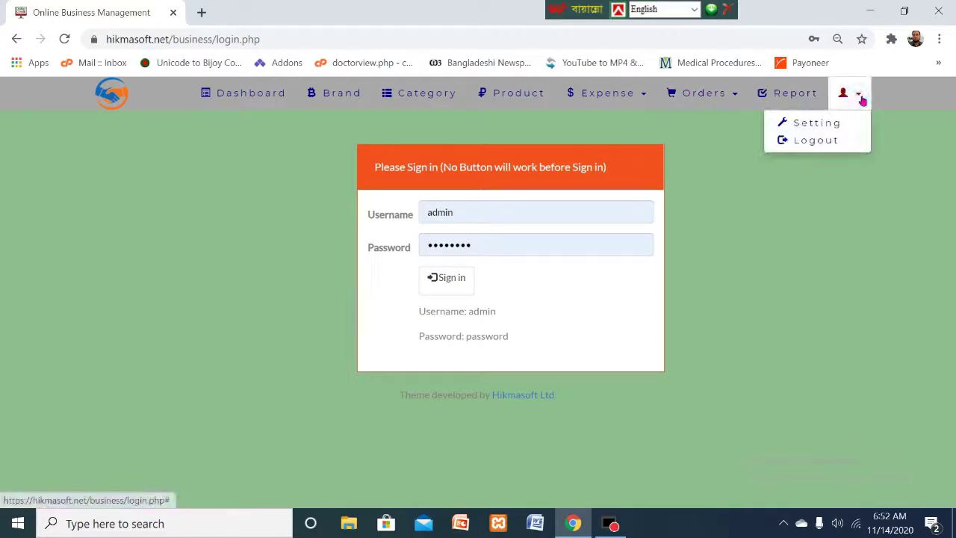
click(827, 207)
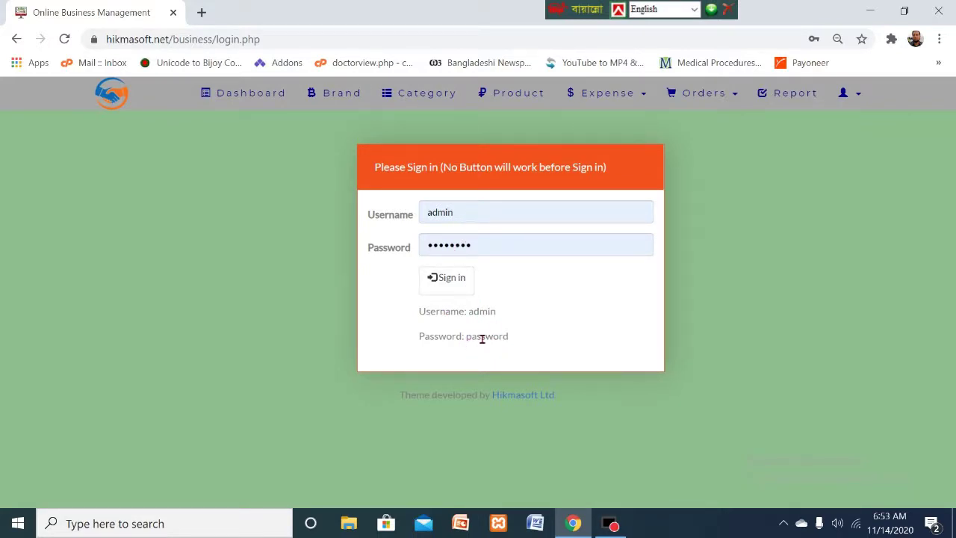
click(458, 285)
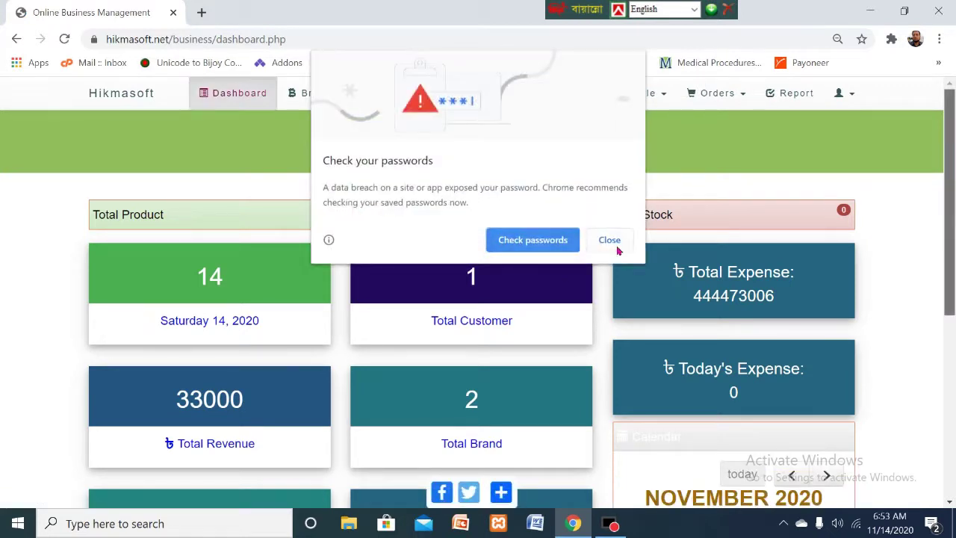
click(616, 245)
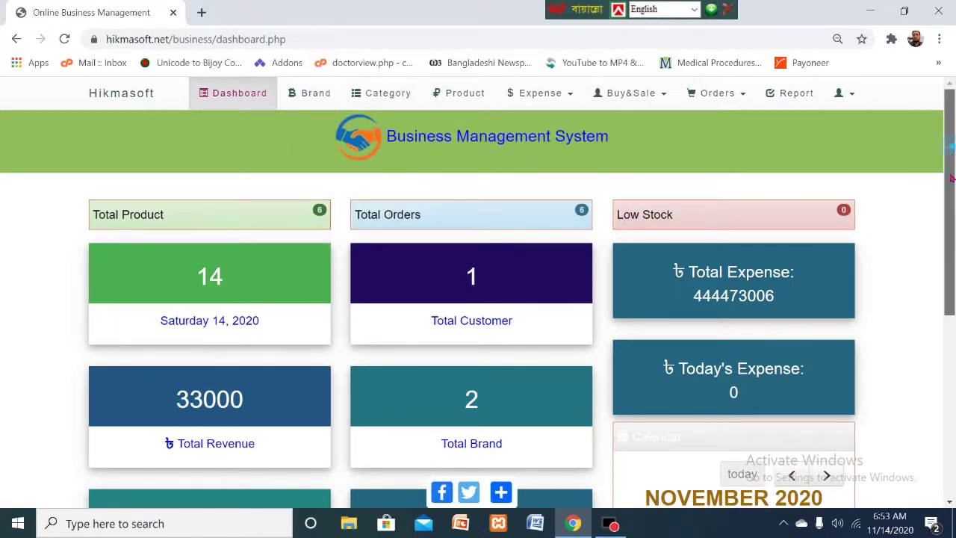
drag(950, 191, 950, 191)
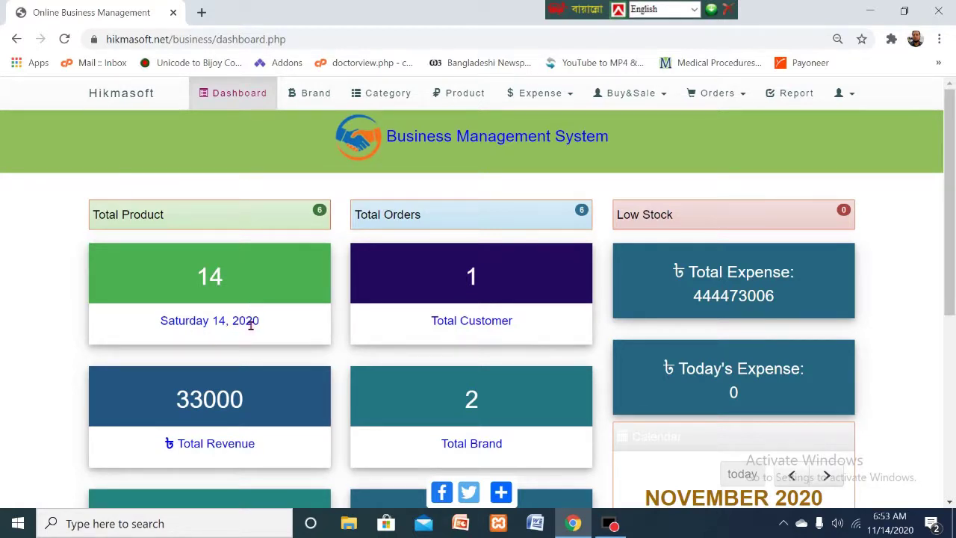
scroll(274, 336, down, 1)
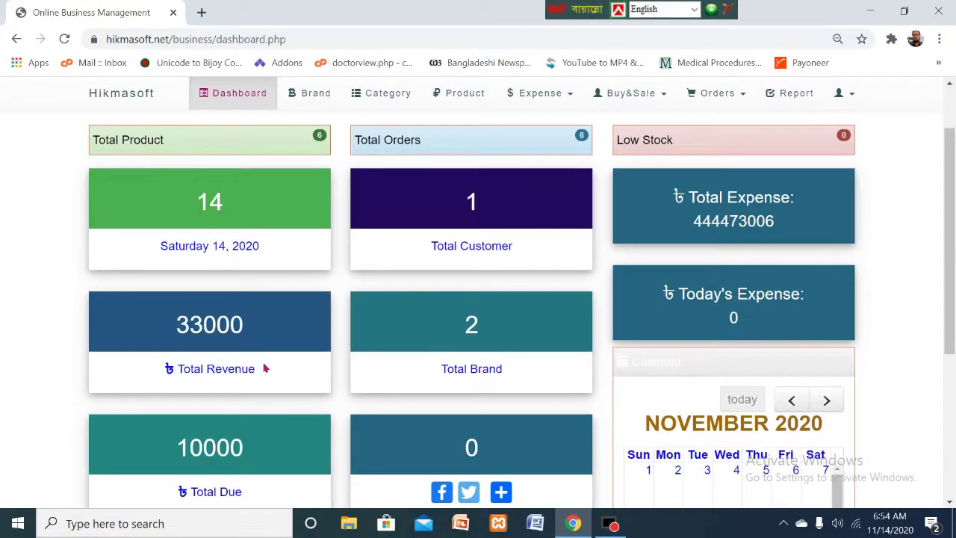
scroll(246, 357, down, 1)
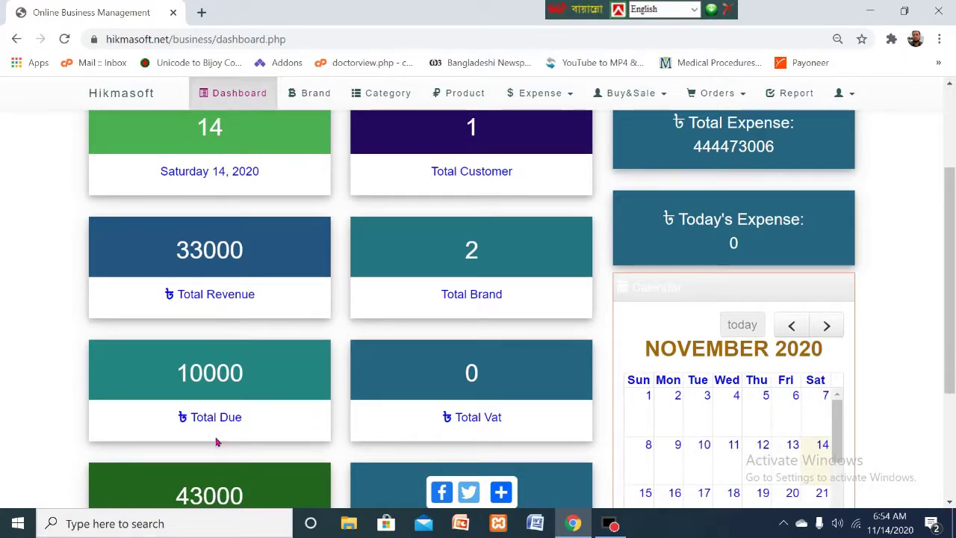
scroll(235, 394, down, 1)
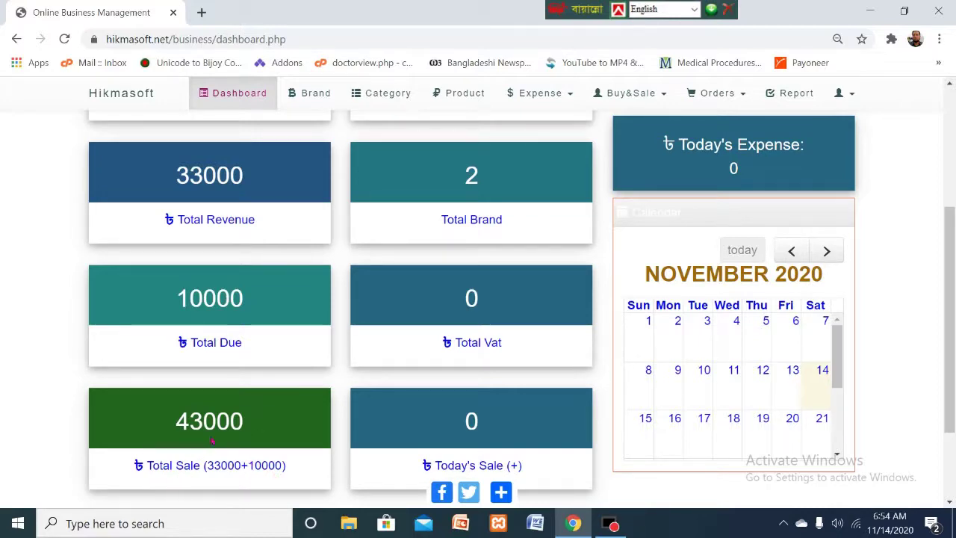
scroll(224, 441, up, 3)
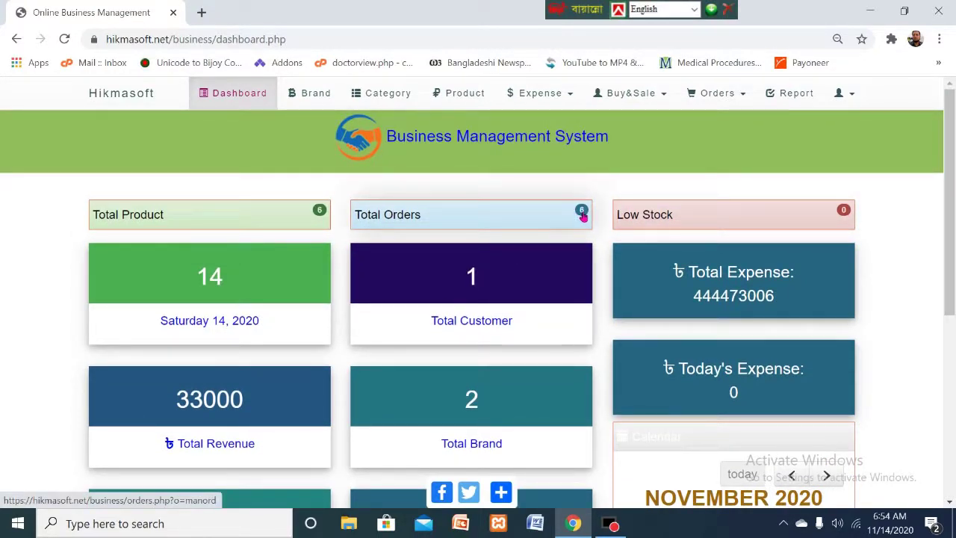
scroll(543, 321, down, 1)
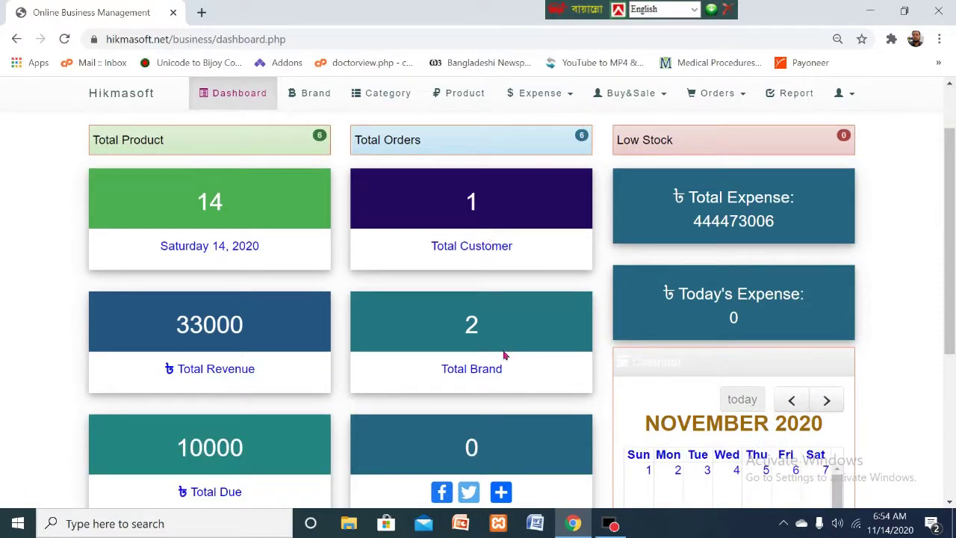
scroll(505, 379, down, 1)
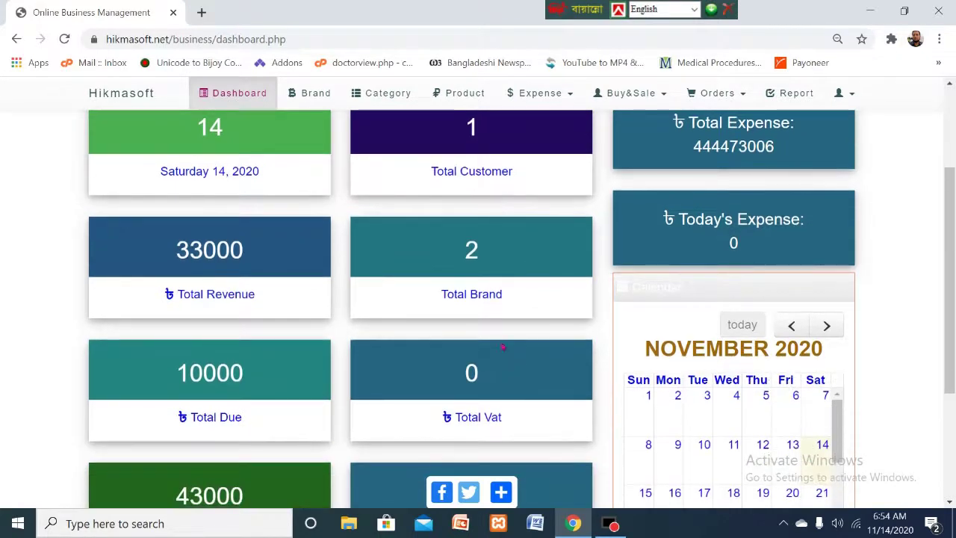
scroll(505, 335, down, 1)
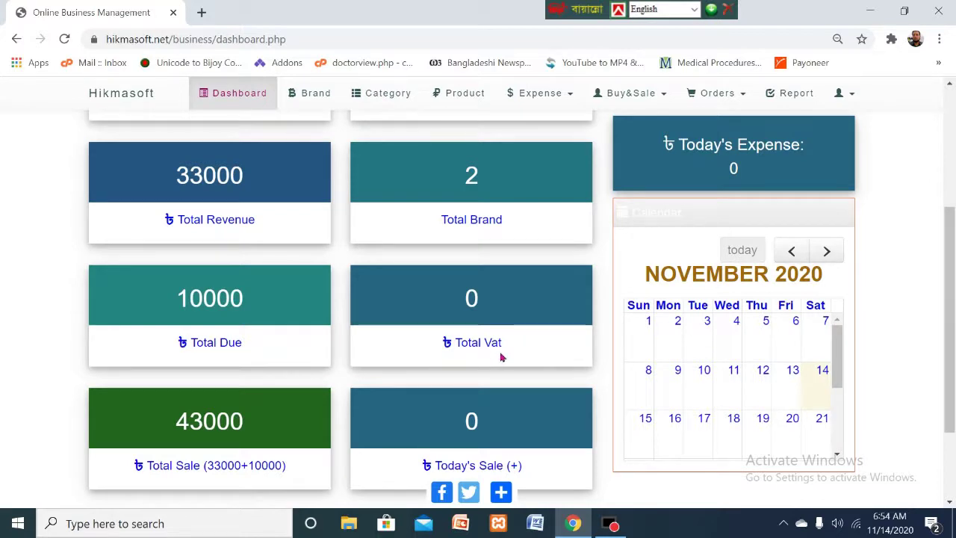
scroll(505, 357, down, 1)
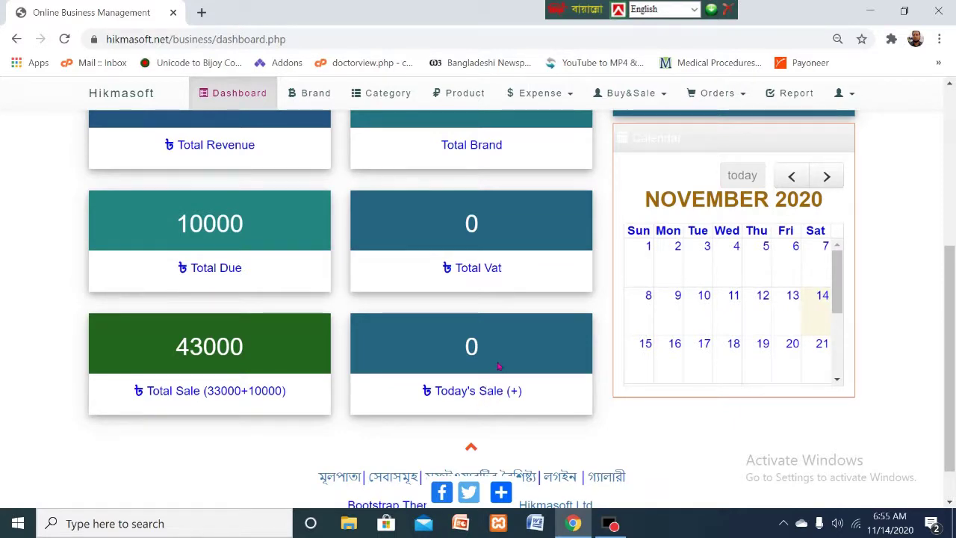
scroll(498, 370, up, 4)
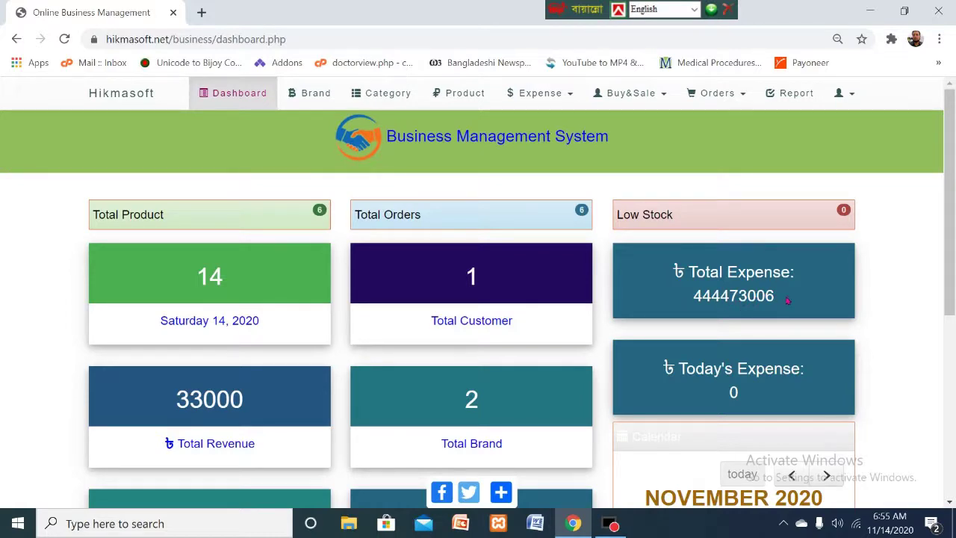
- Review the dashboard totals and calendar, then open the Total Product list
scroll(773, 381, down, 3)
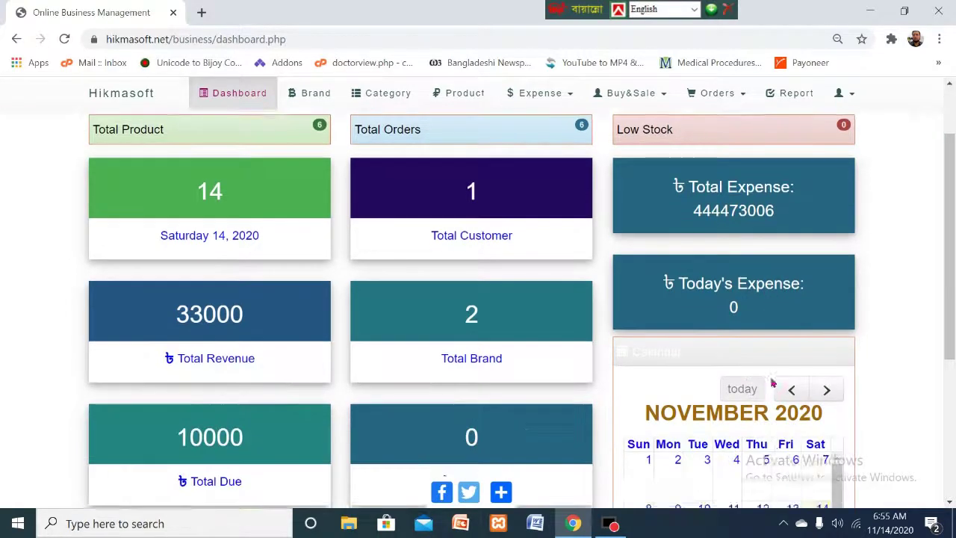
scroll(773, 377, up, 2)
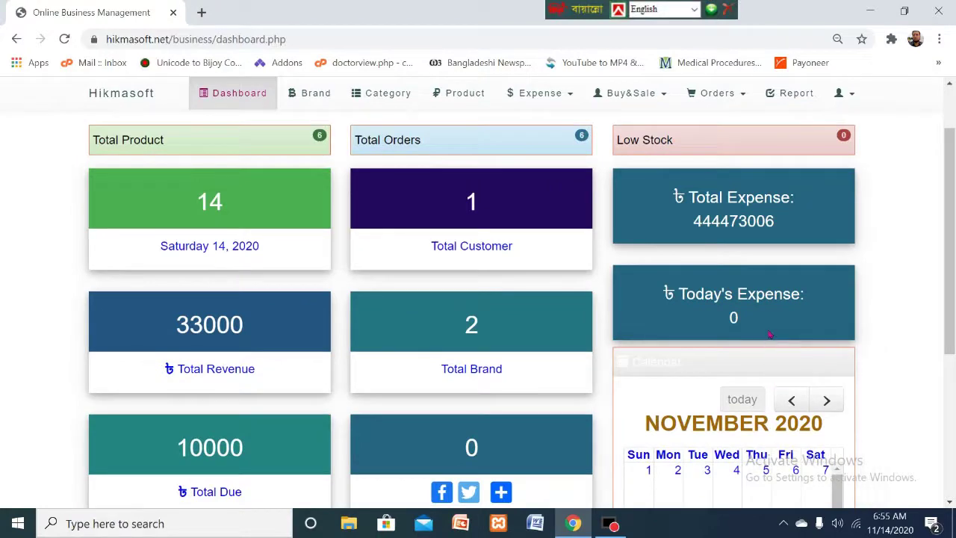
scroll(769, 333, down, 3)
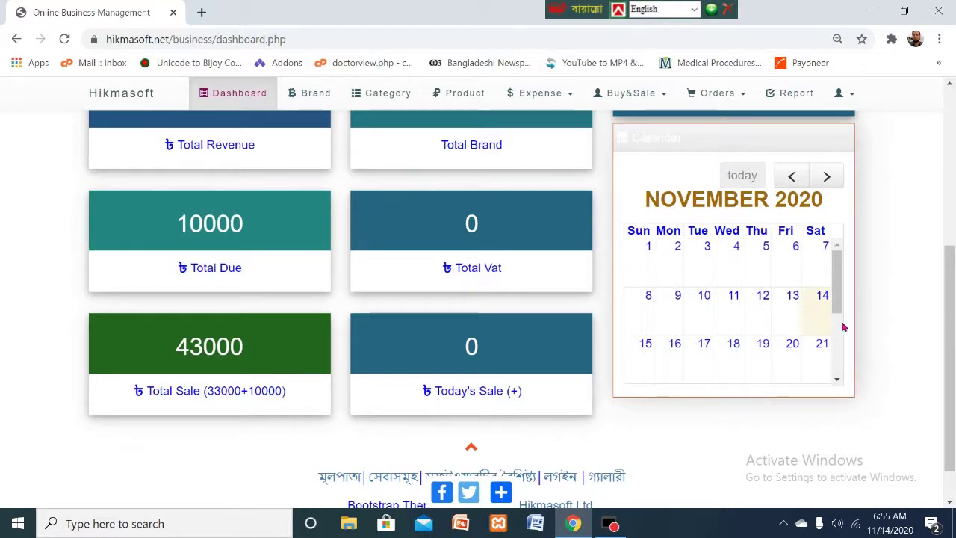
drag(836, 279, 840, 338)
scroll(840, 338, up, 3)
scroll(856, 305, up, 2)
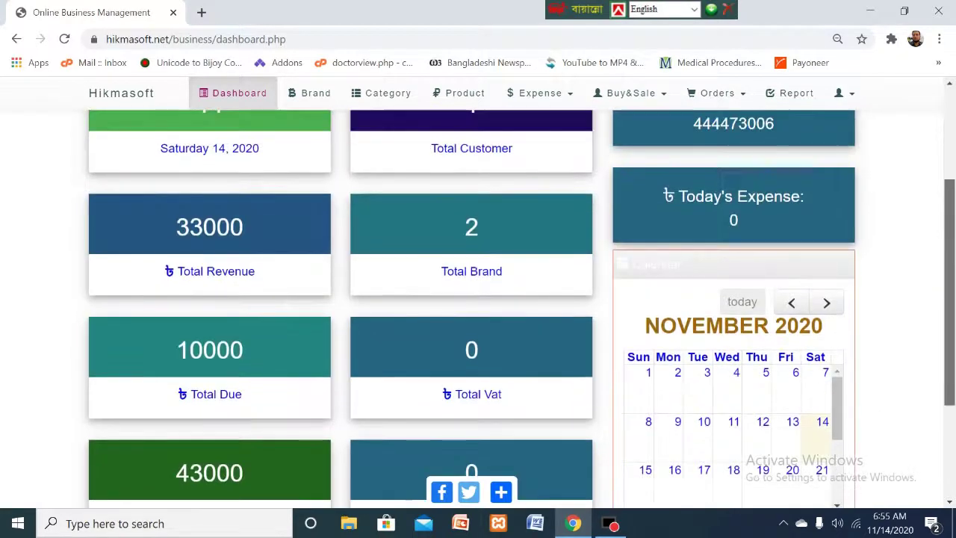
scroll(477, 304, up, 3)
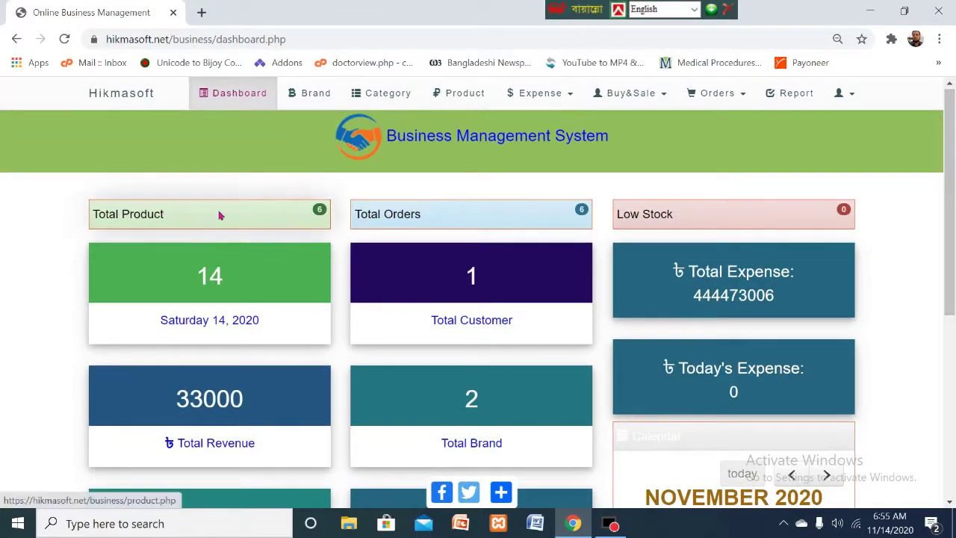
click(323, 215)
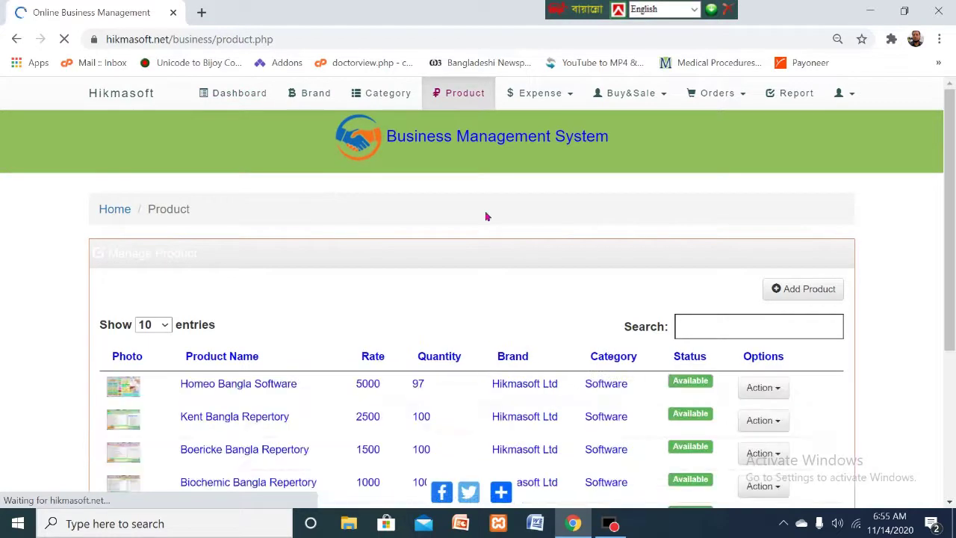
- Inspect the edit and remove options for Homeo Bangla Software and Kent Bangla Repertory
scroll(954, 221, down, 2)
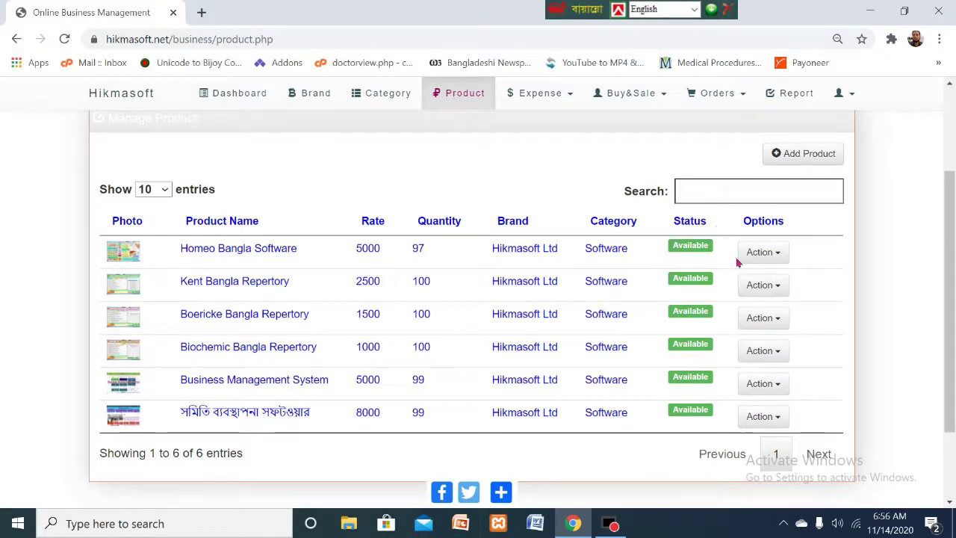
click(782, 255)
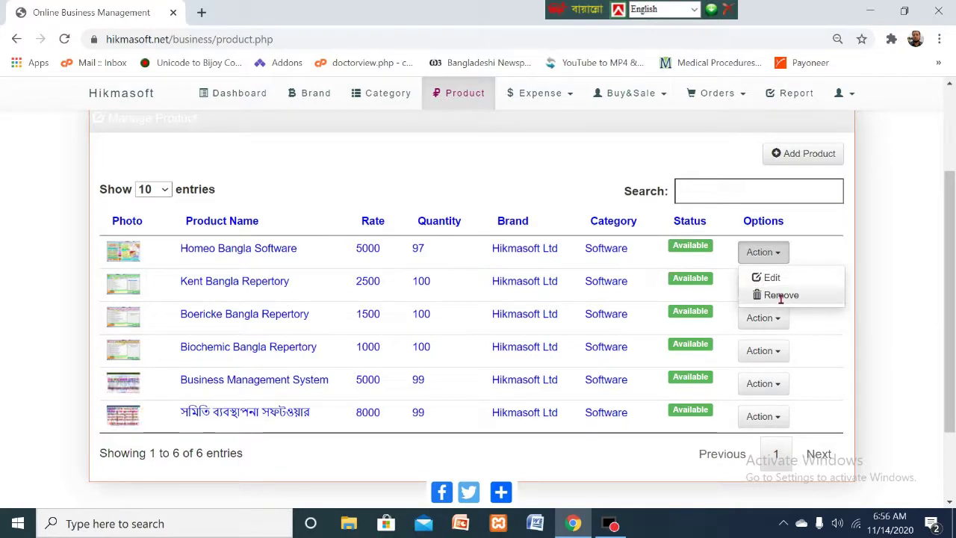
click(836, 255)
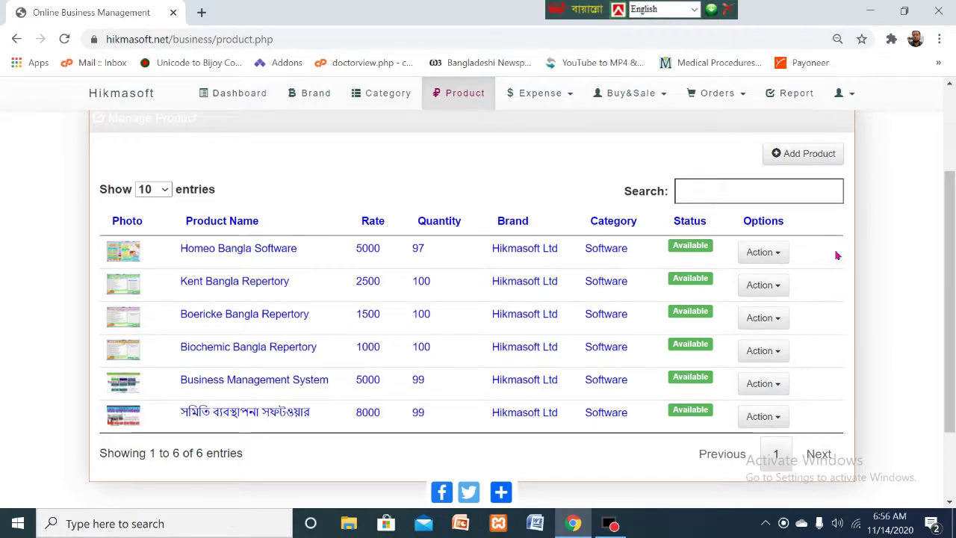
click(782, 290)
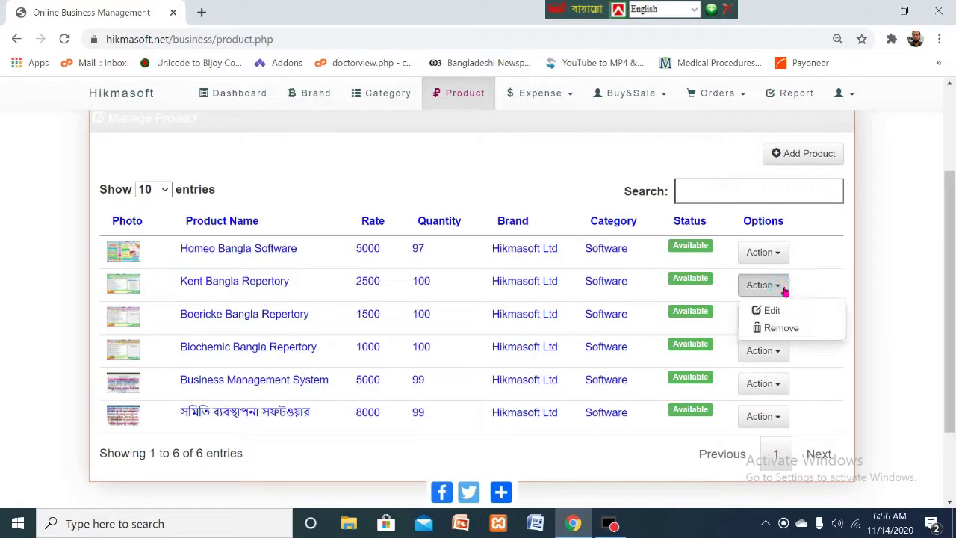
click(836, 250)
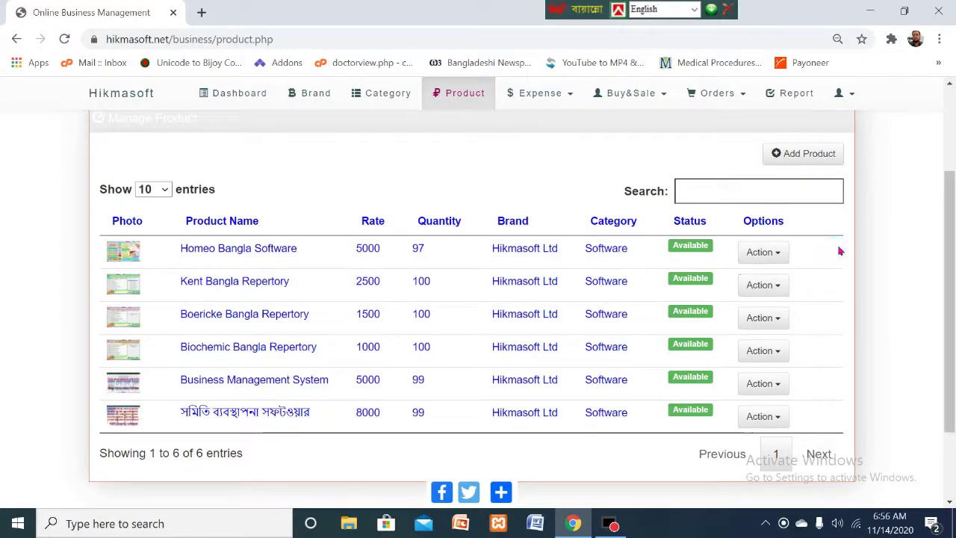
- Attempt to add a new product, then go back to the previous page
click(948, 194)
drag(948, 194, 949, 168)
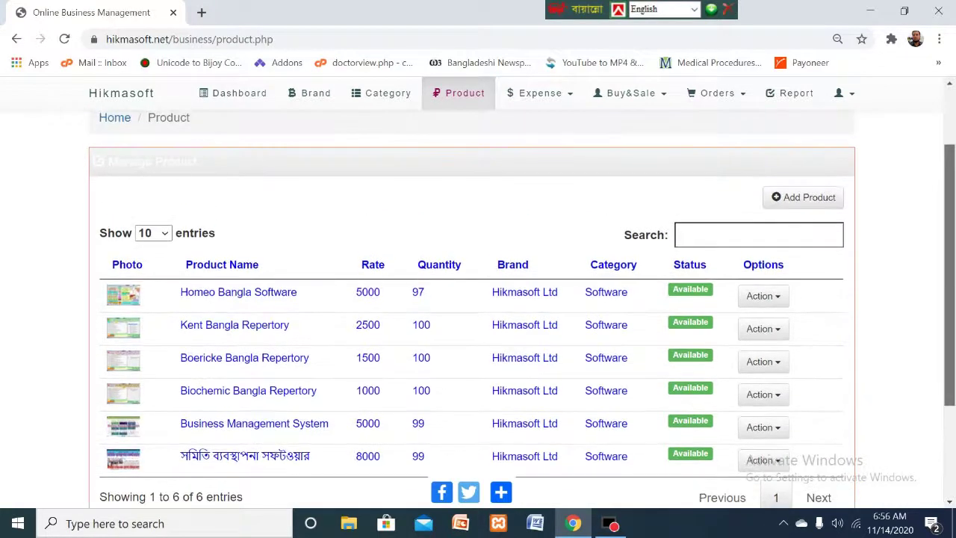
click(805, 197)
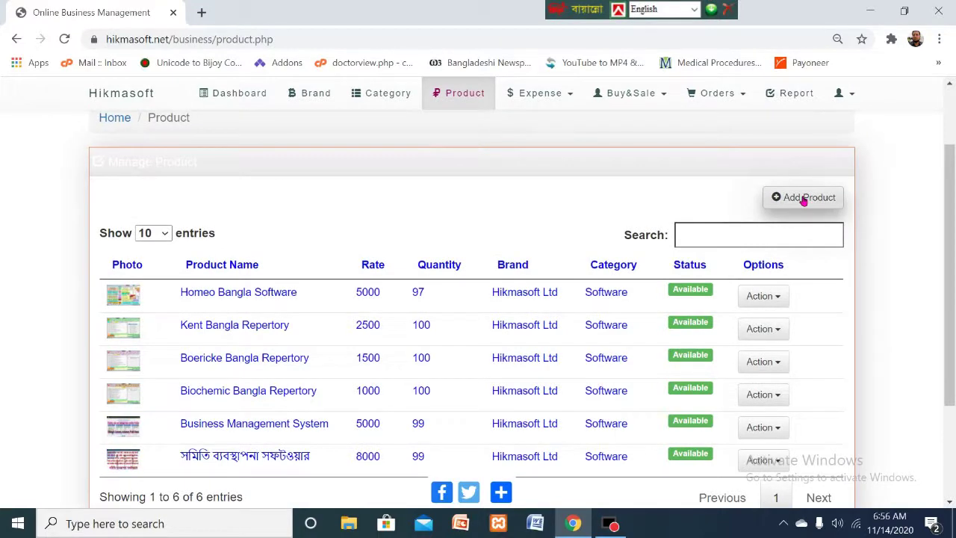
click(18, 42)
- Return to the dashboard and open the Total Orders list
click(15, 41)
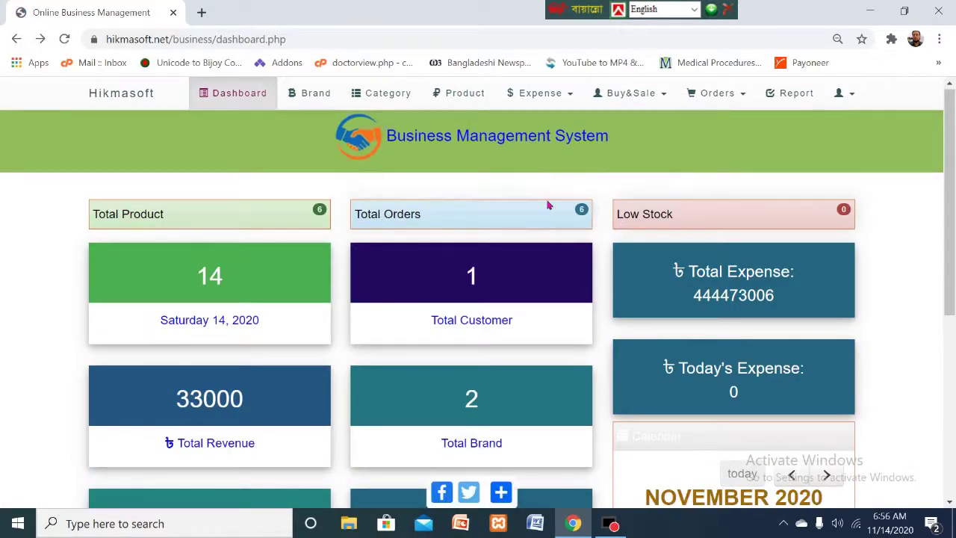
click(585, 214)
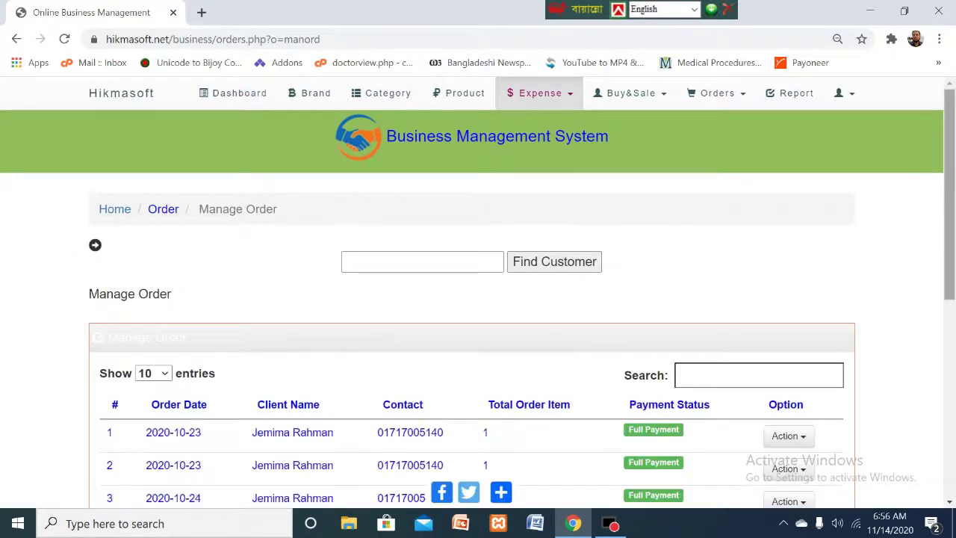
scroll(953, 135, down, 2)
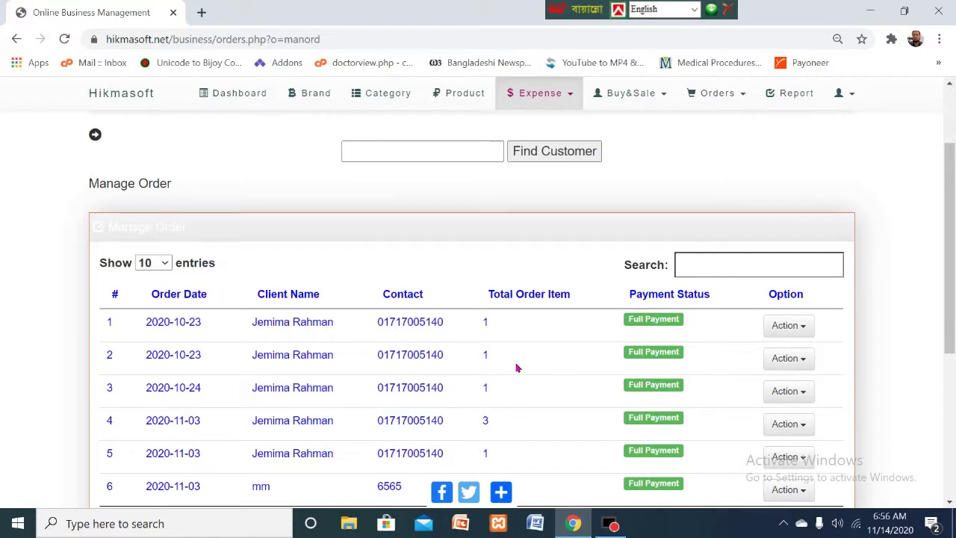
click(806, 329)
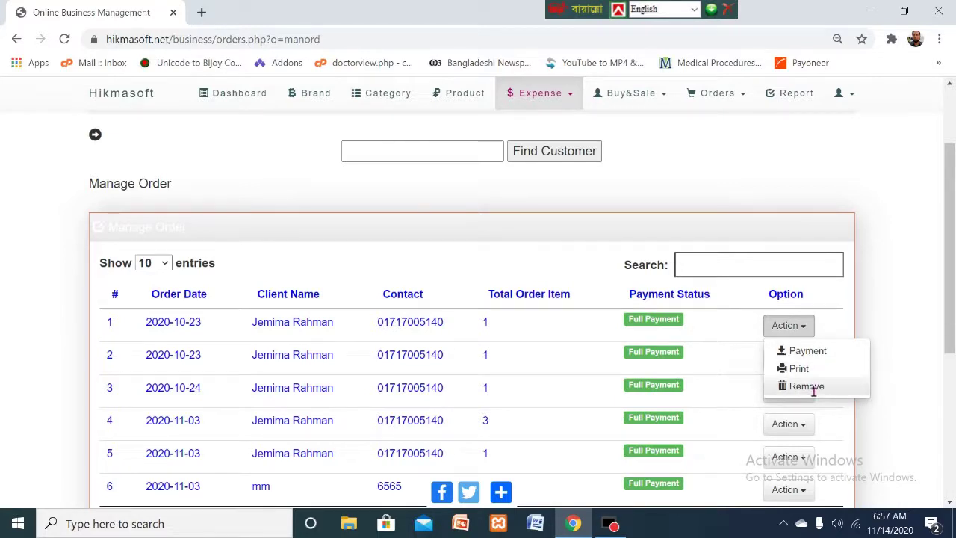
click(908, 252)
click(15, 40)
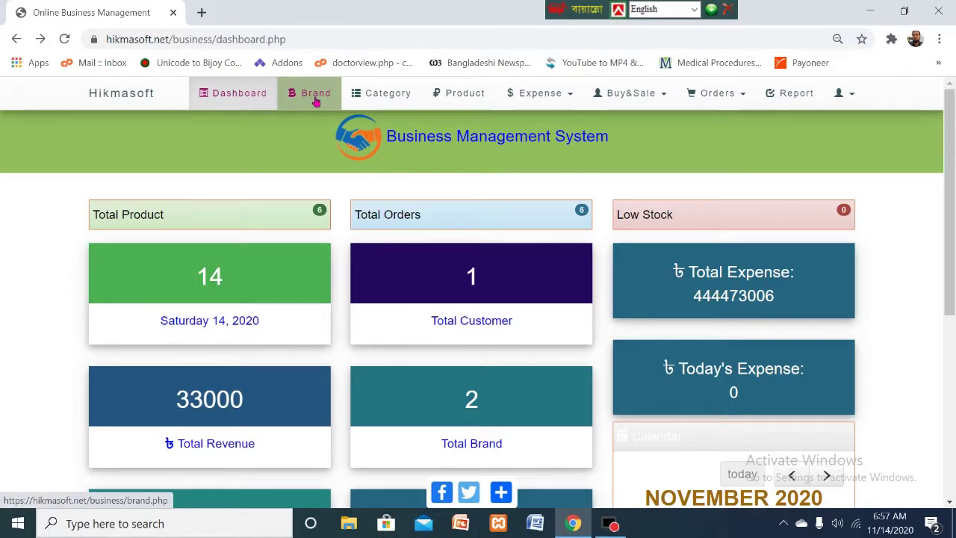
- Open the Brand list showing the single brand Hikmasoft Ltd, marked Available
click(315, 100)
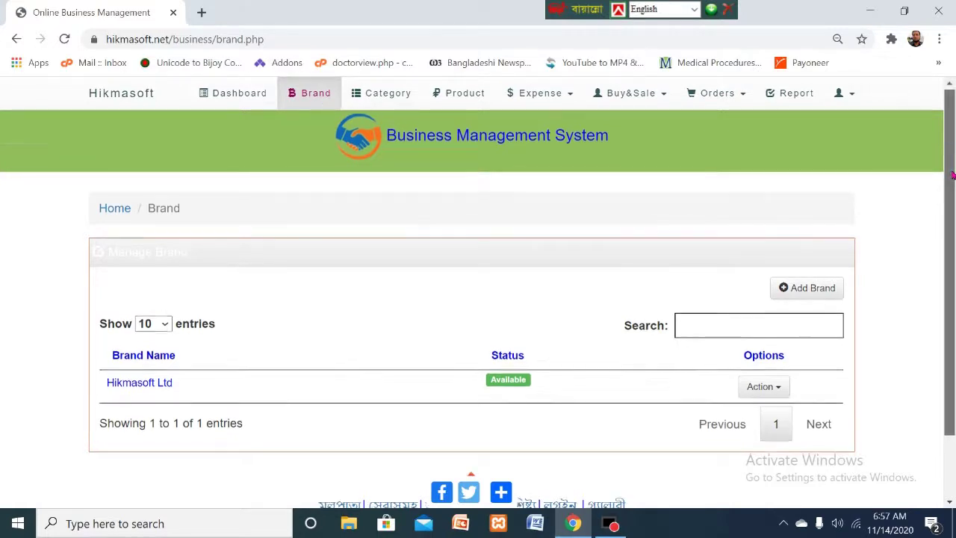
scroll(948, 161, down, 1)
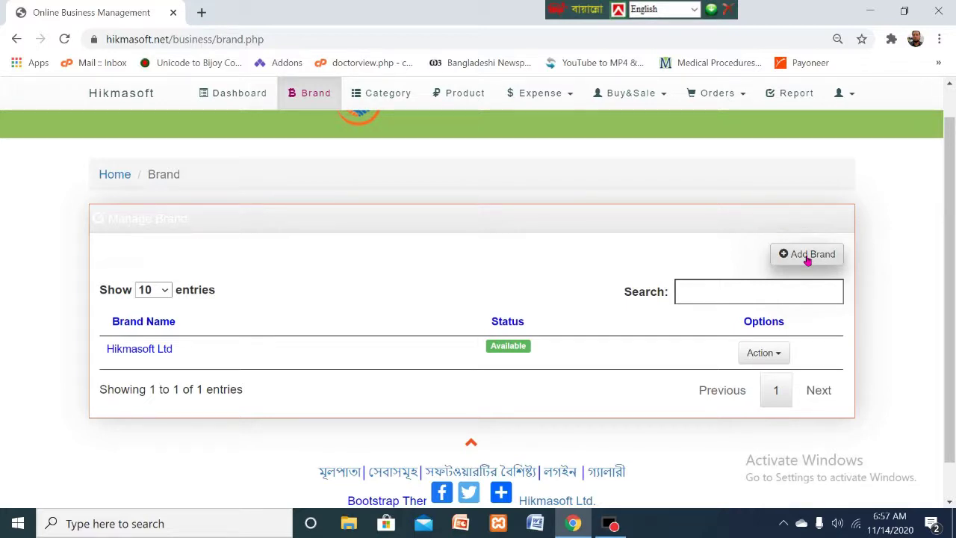
- Add the brand 'Pran Limited' with status Available, save it and close the form
click(807, 255)
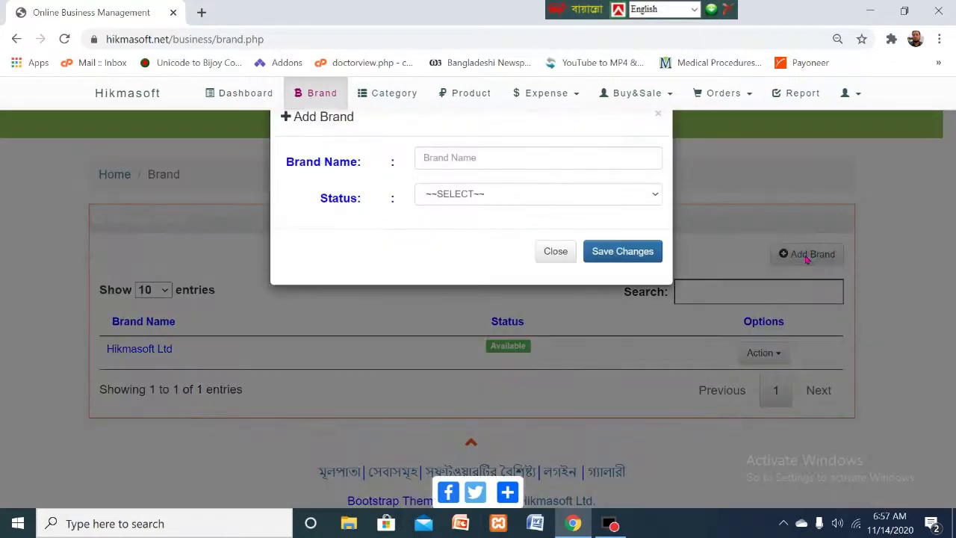
click(474, 165)
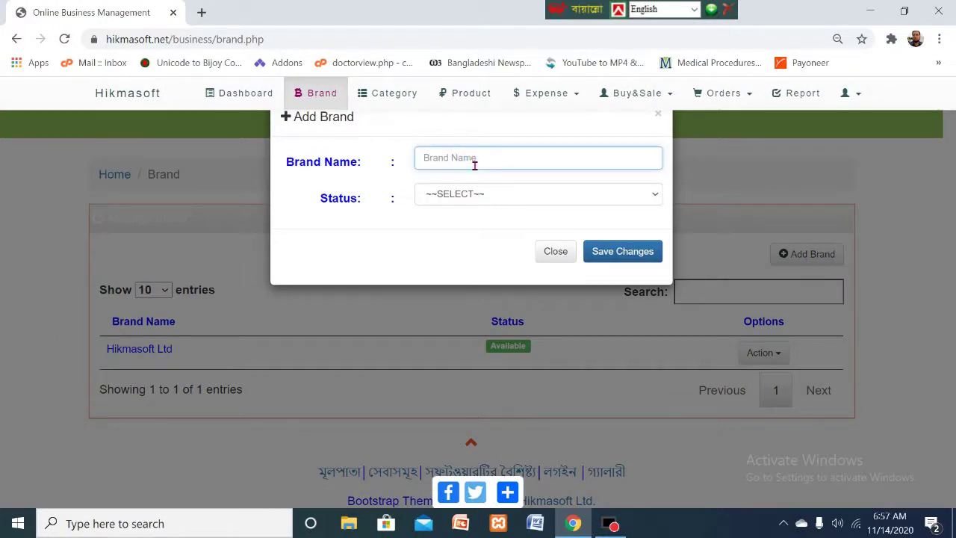
text(Pran Limited)
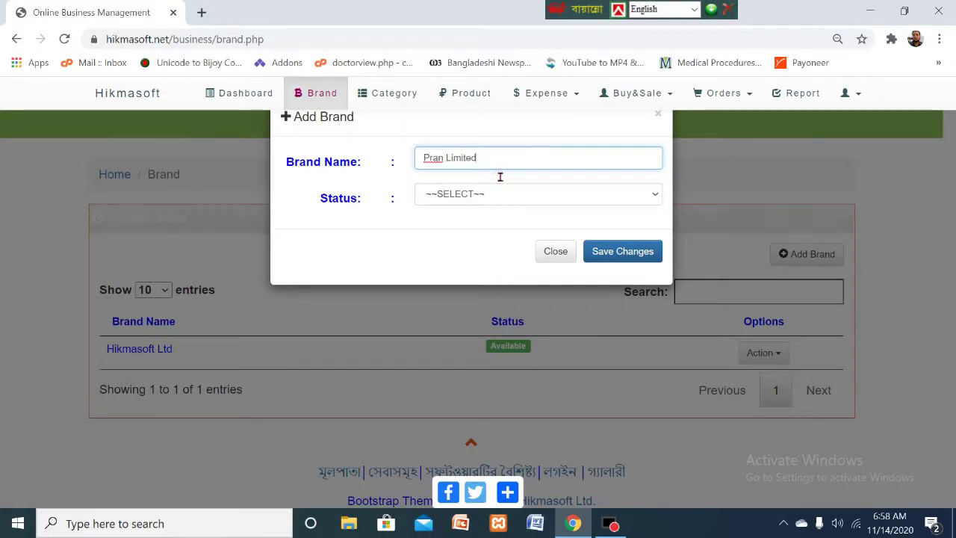
click(657, 196)
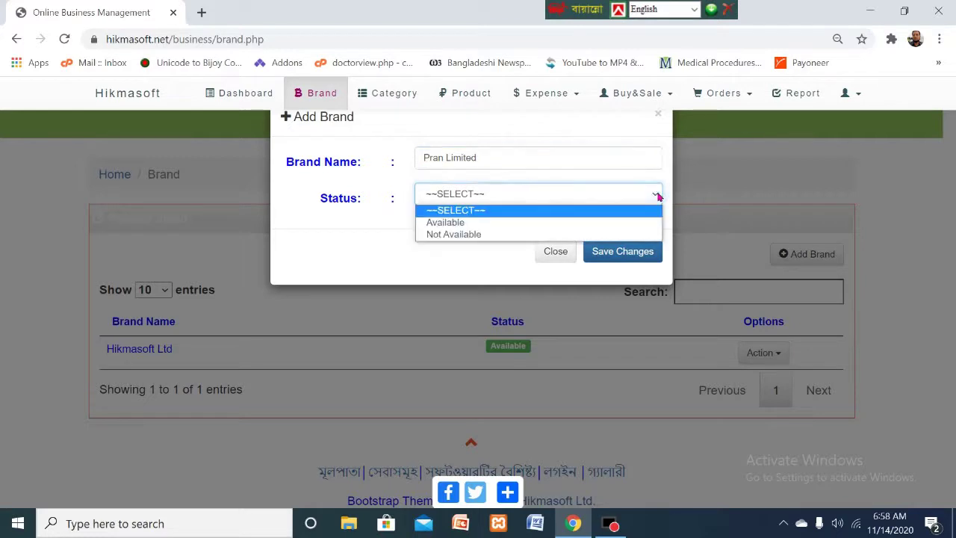
click(451, 222)
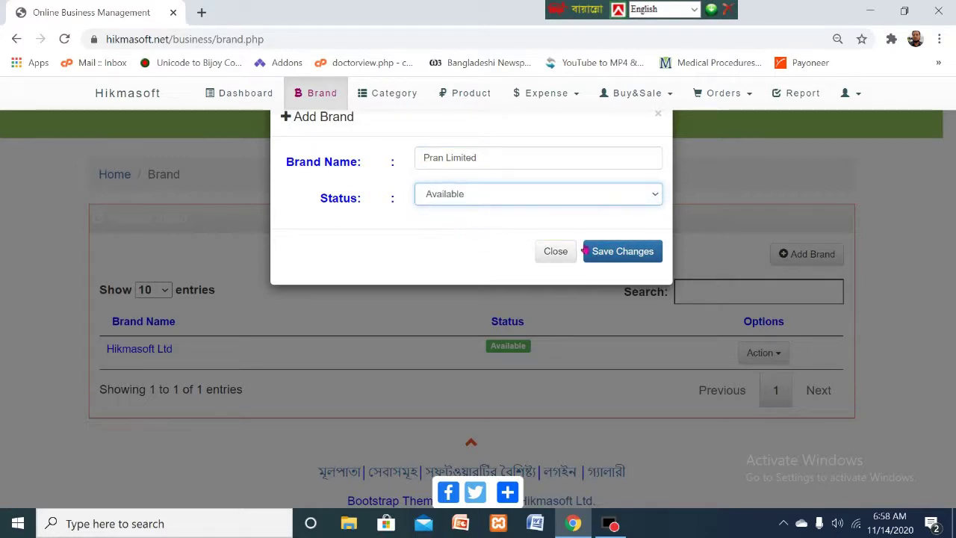
click(629, 254)
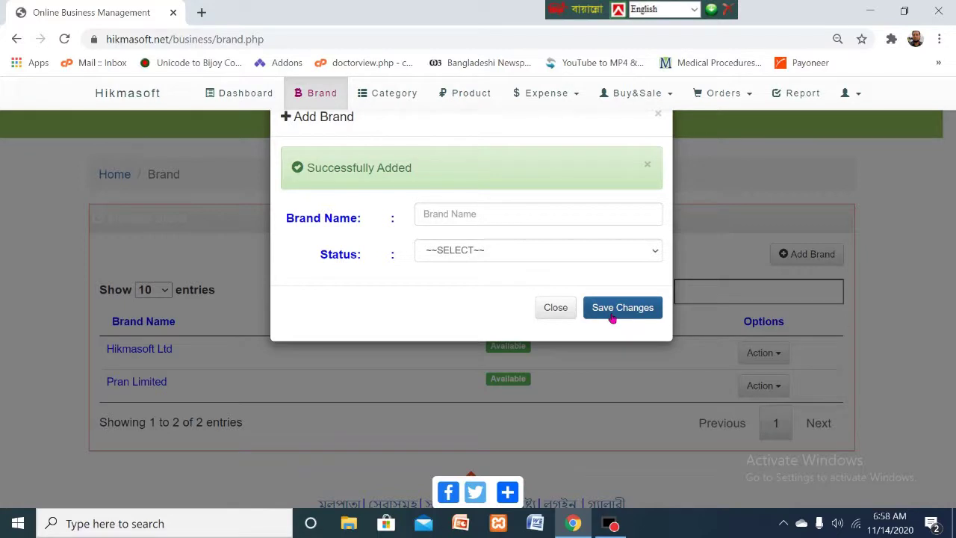
click(555, 309)
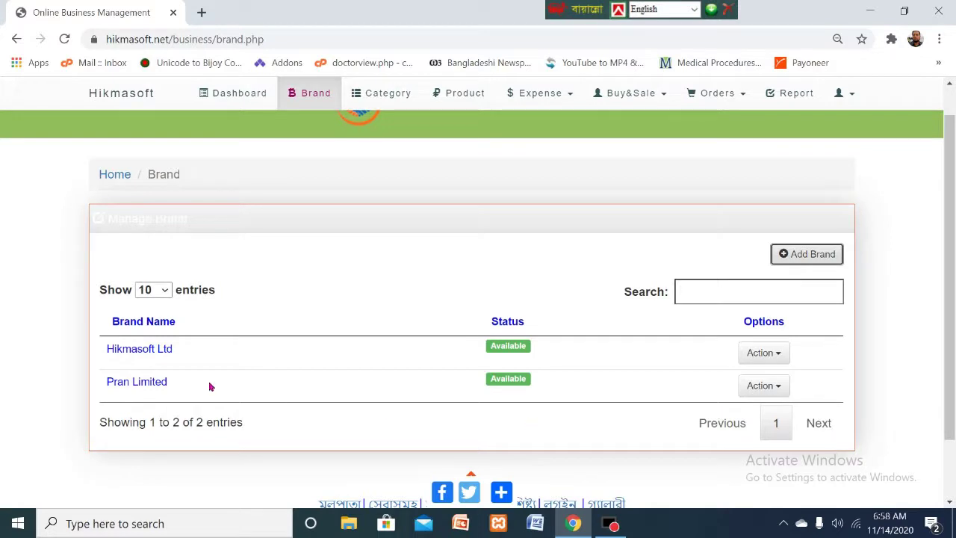
- Open the category list and add 'Food' as an Available category
click(389, 100)
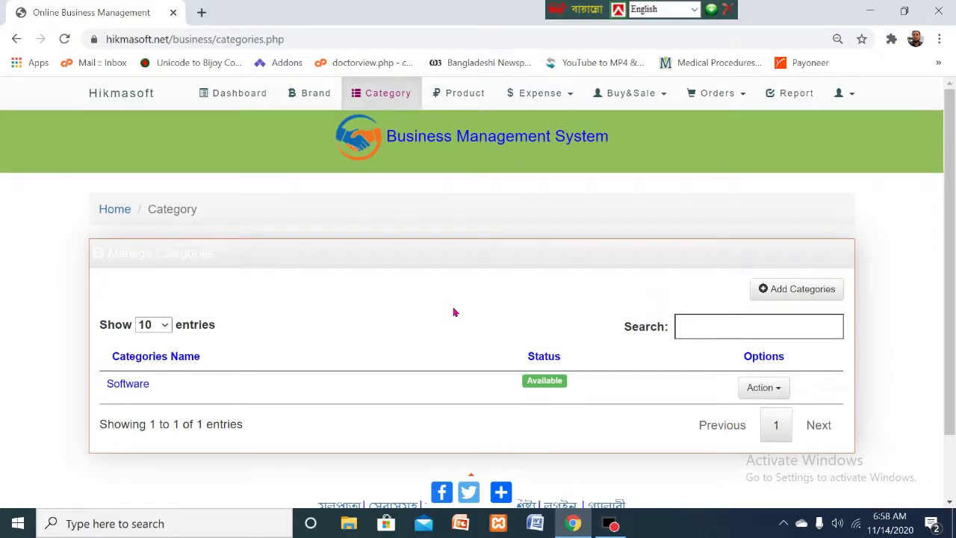
click(797, 293)
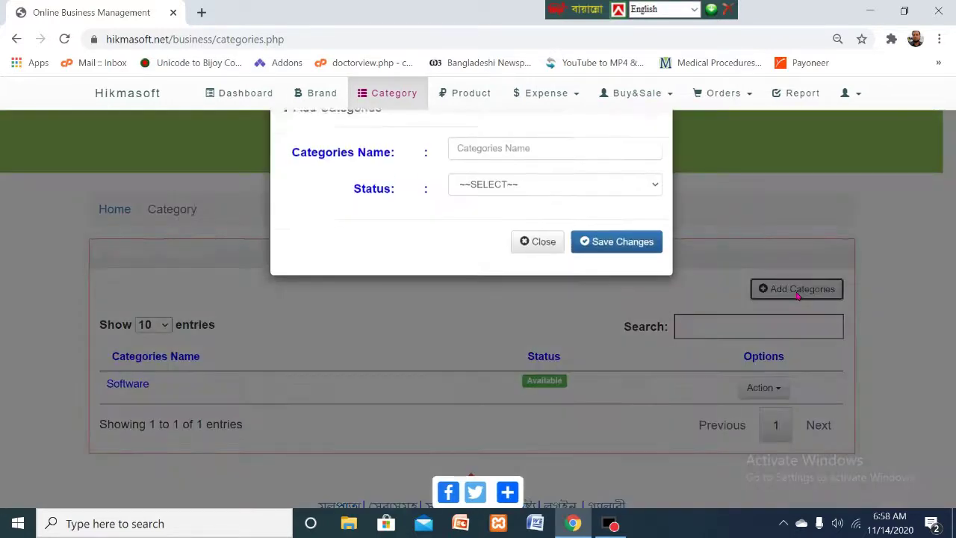
click(499, 165)
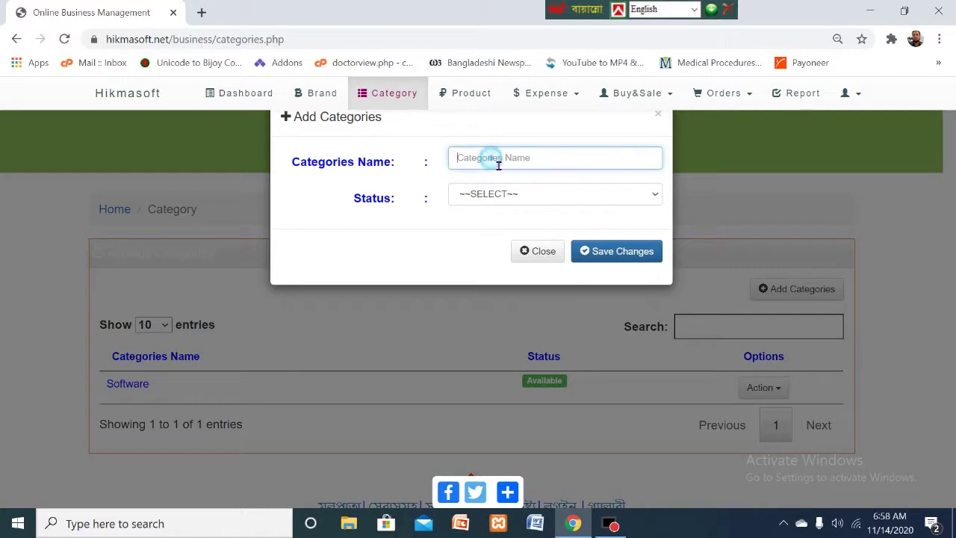
text(Food)
click(542, 194)
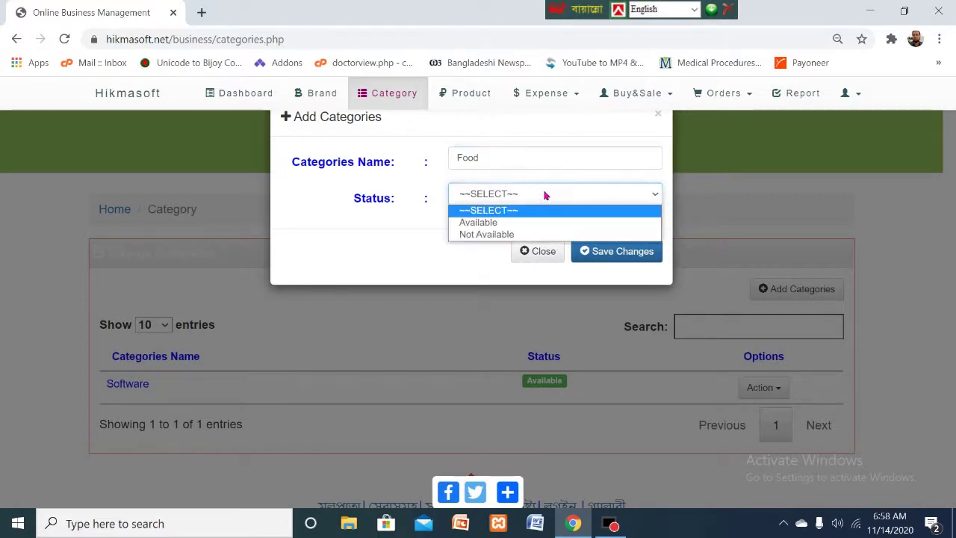
click(491, 223)
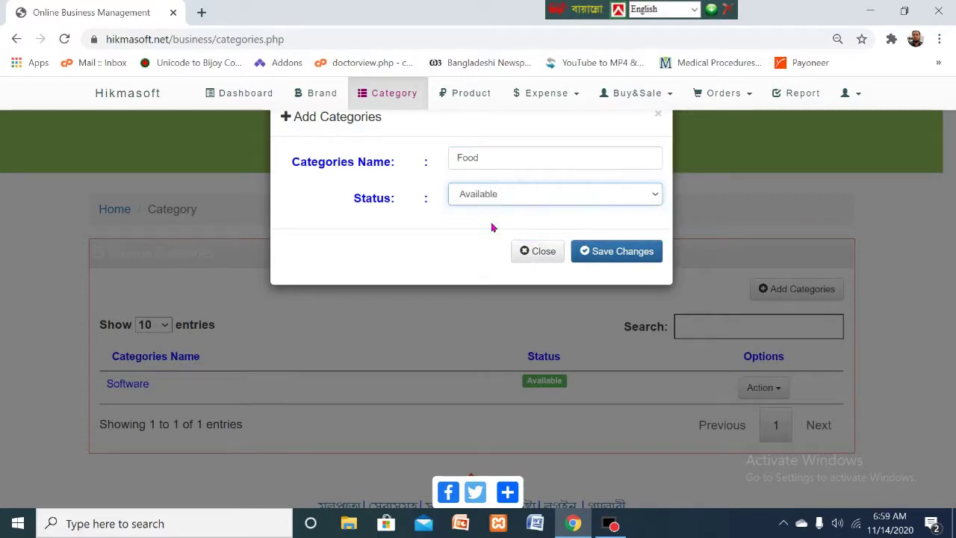
click(625, 253)
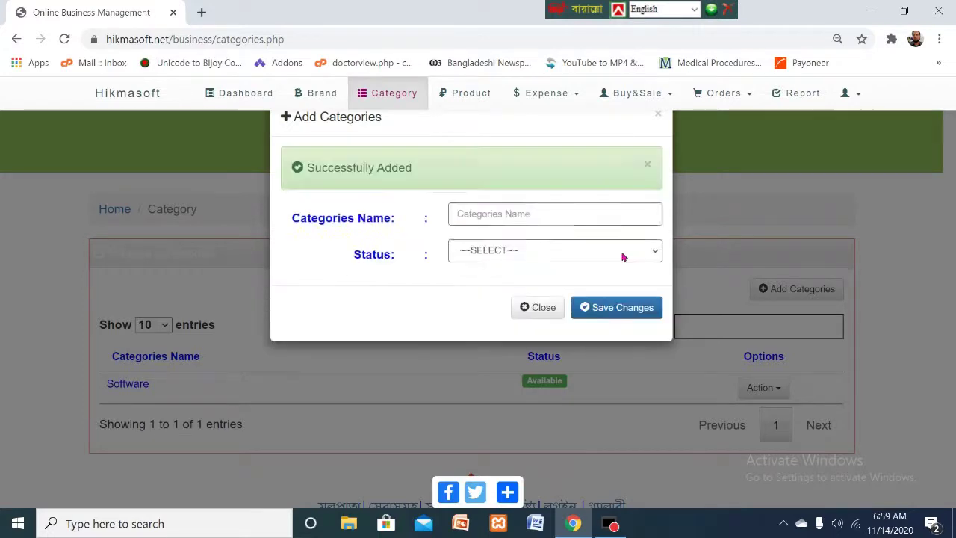
click(557, 312)
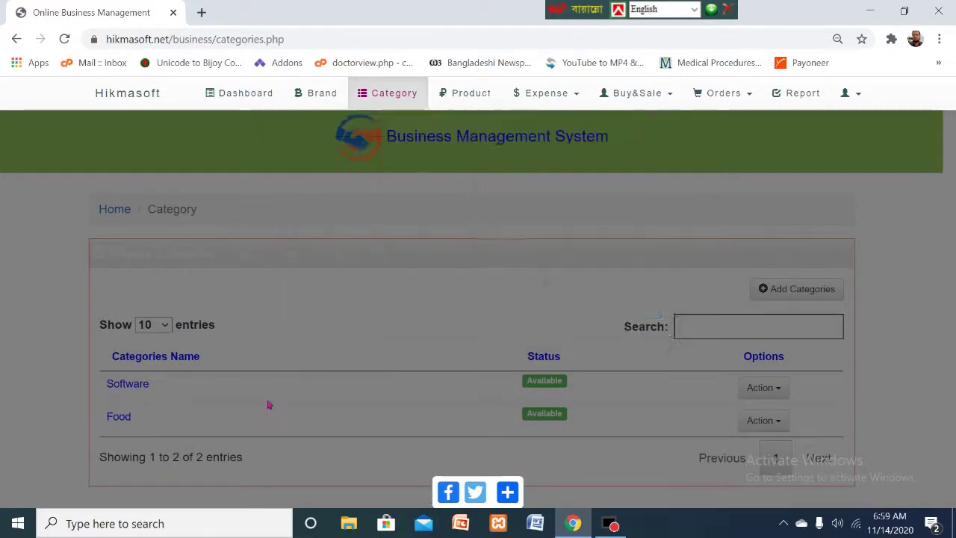
scroll(246, 404, down, 1)
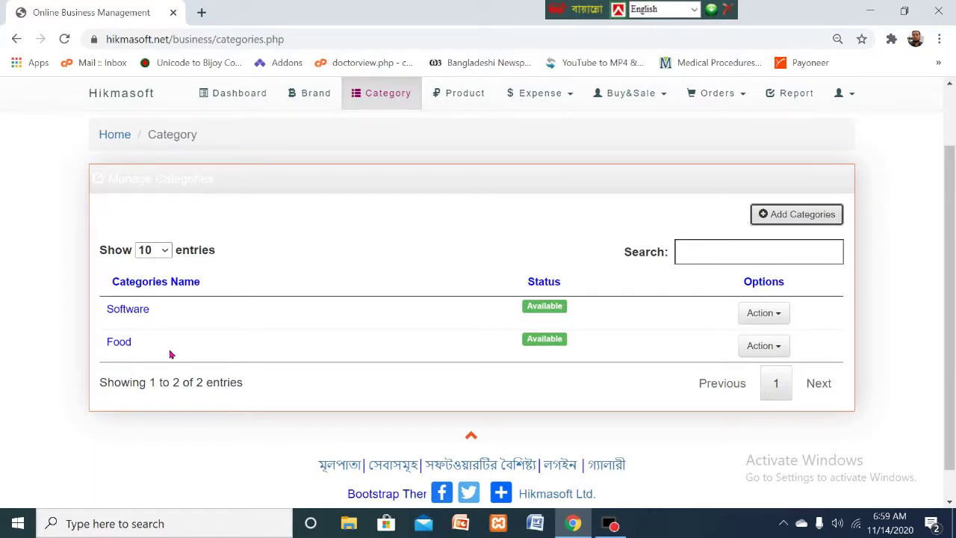
- Switch to the Product list and open the Add Product form
click(461, 97)
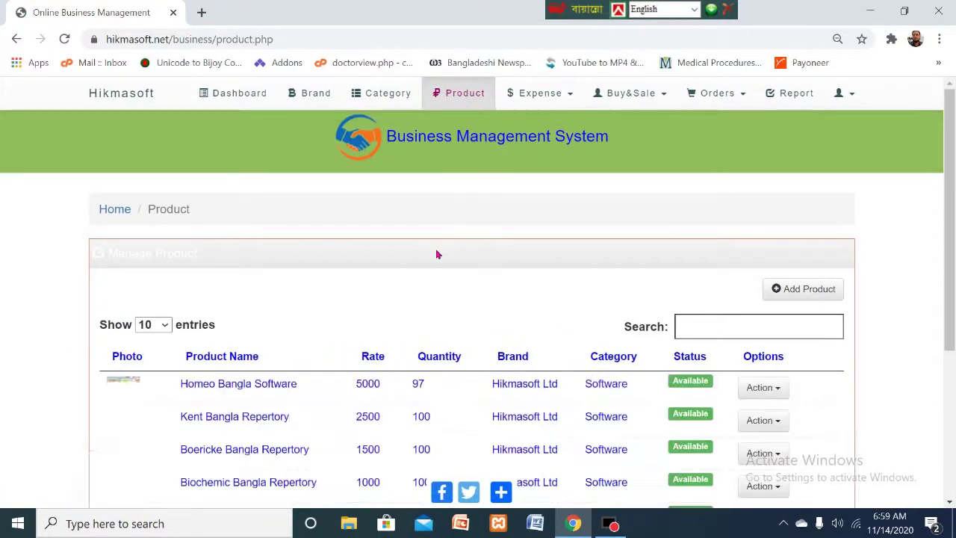
scroll(430, 277, down, 2)
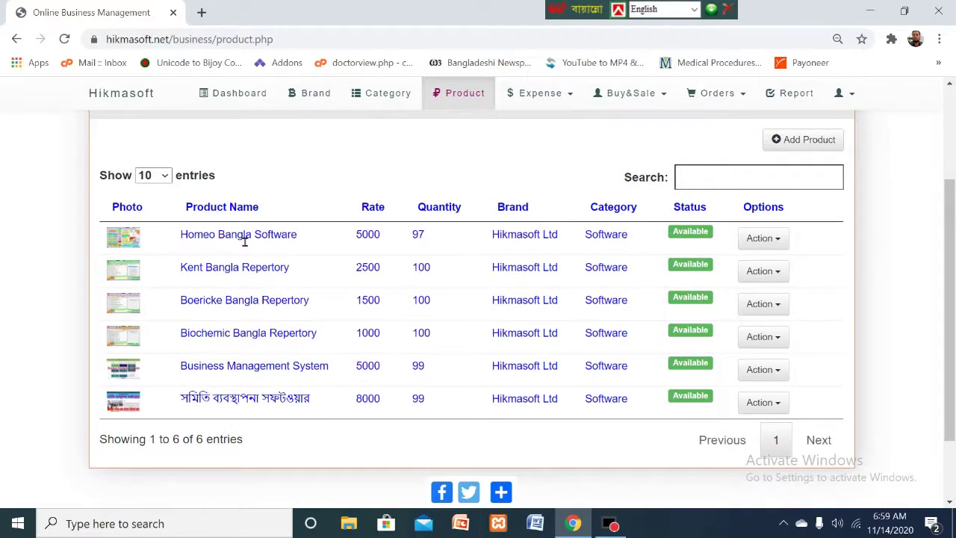
scroll(398, 284, up, 1)
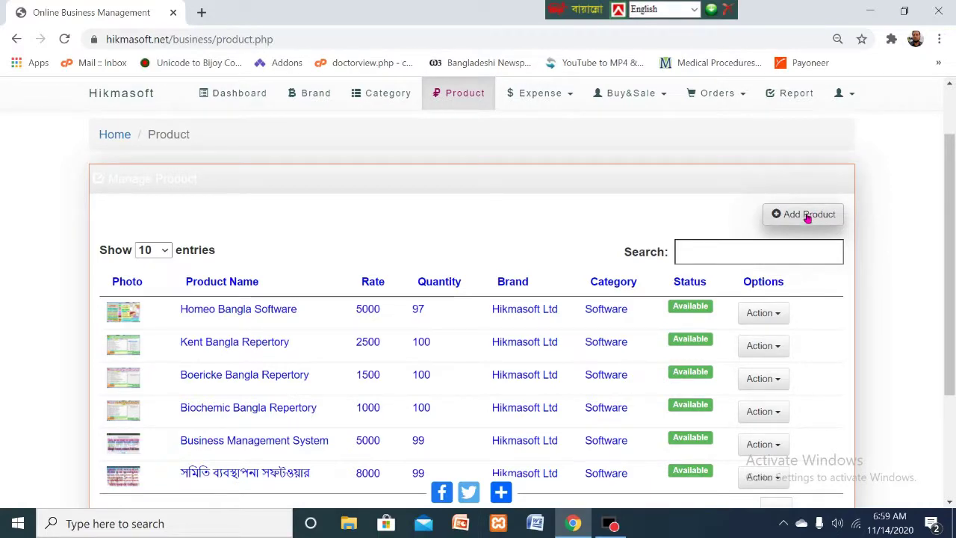
click(811, 216)
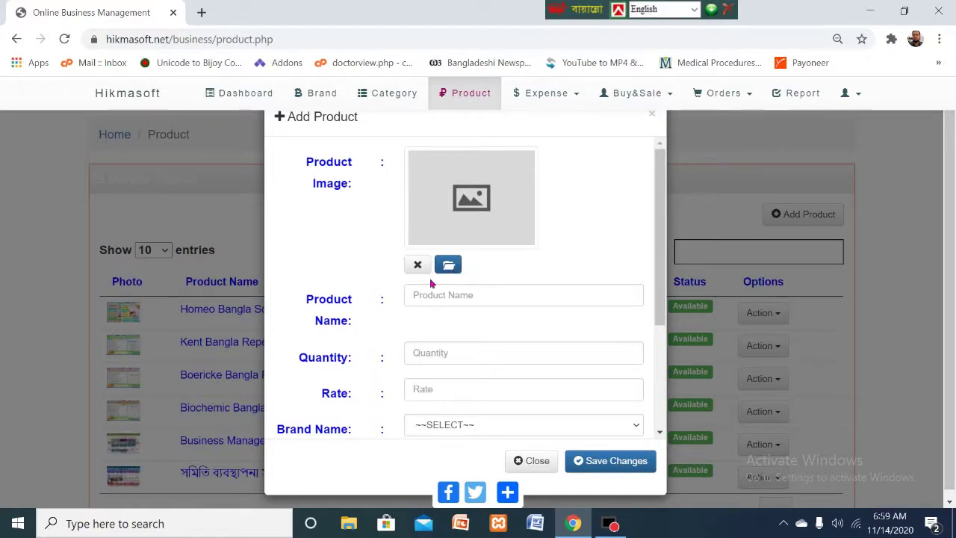
- Attach bouquet.jpg as the product image in the Add Product form
click(449, 270)
click(449, 270)
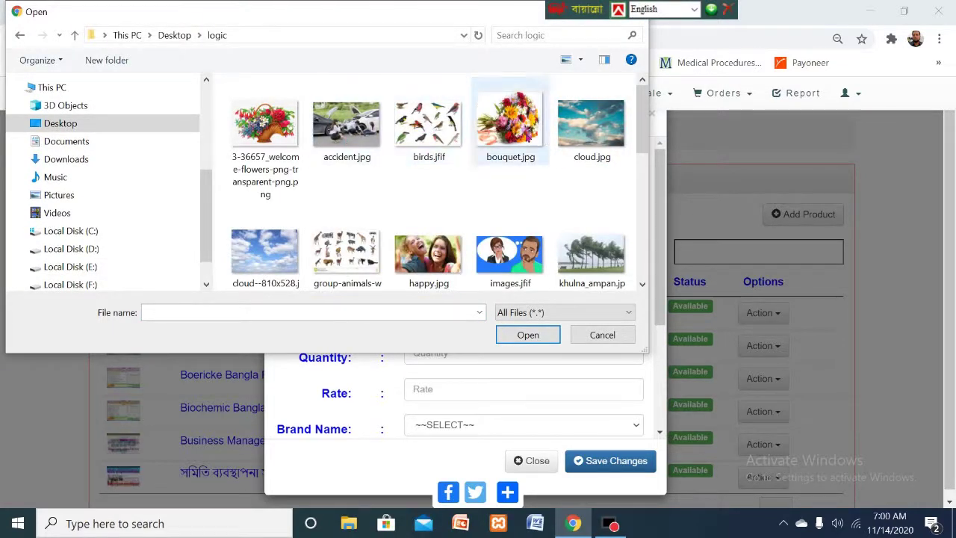
click(510, 121)
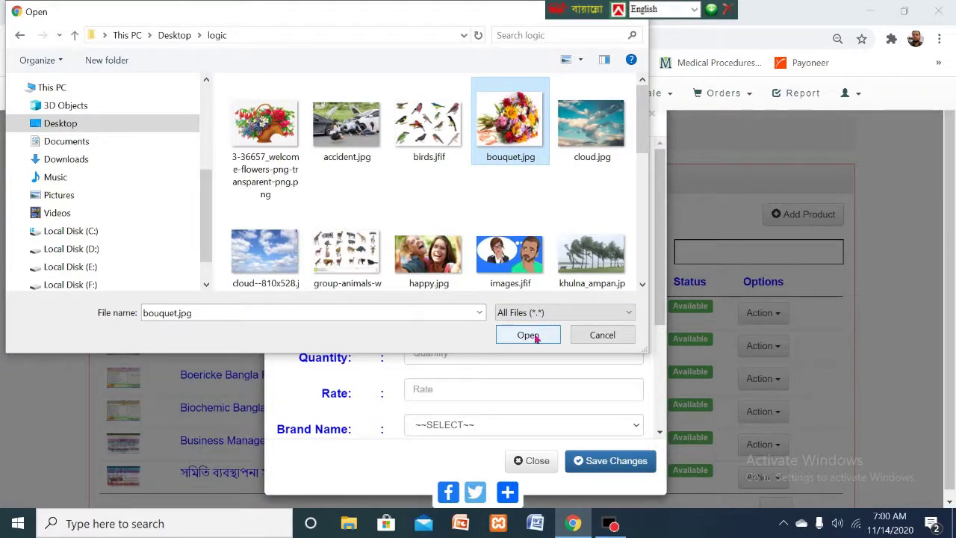
click(537, 337)
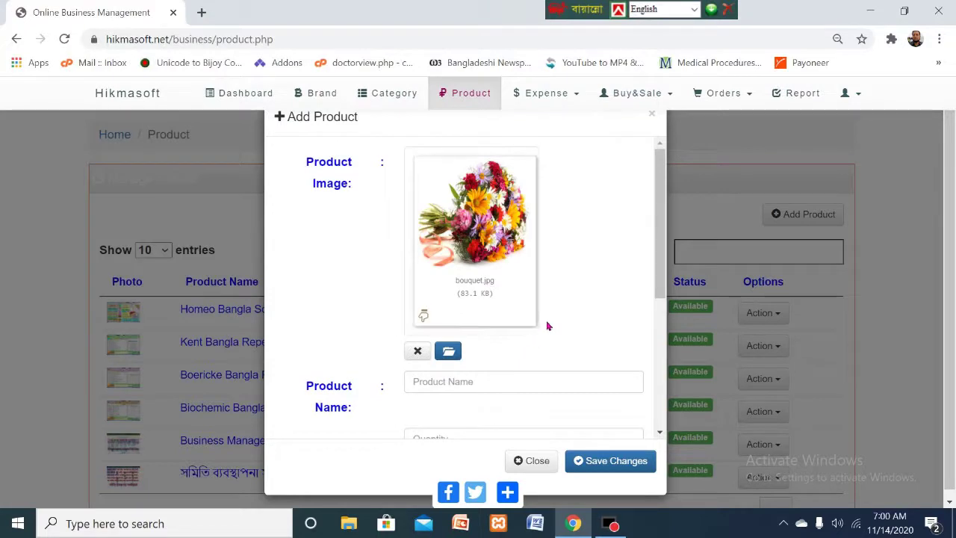
drag(660, 202, 652, 265)
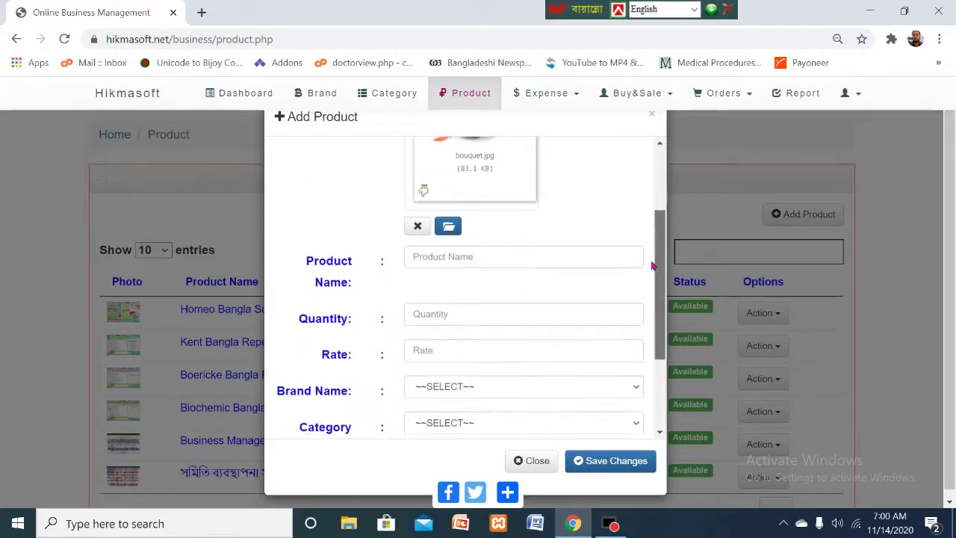
- Enter product name Mango Juice, quantity 100 and rate 20
click(454, 260)
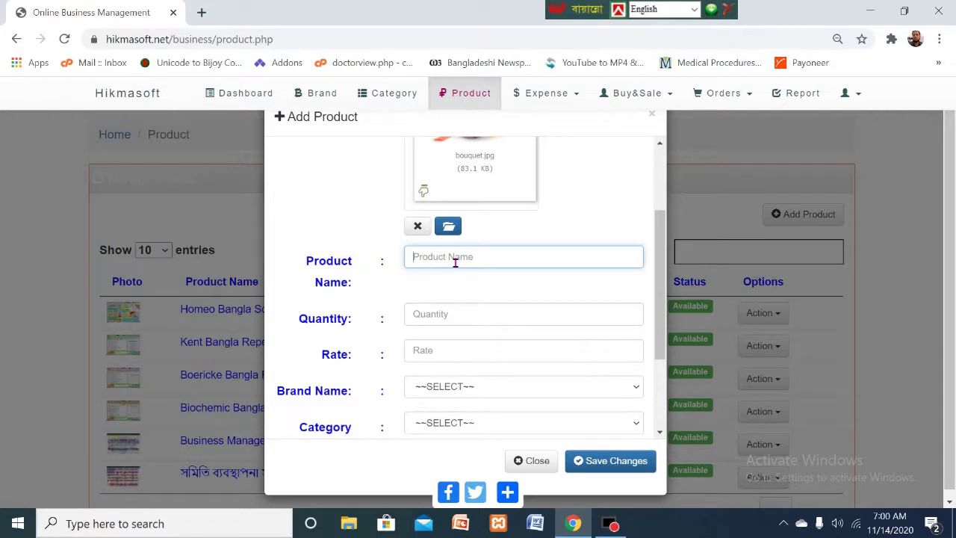
text(Ma)
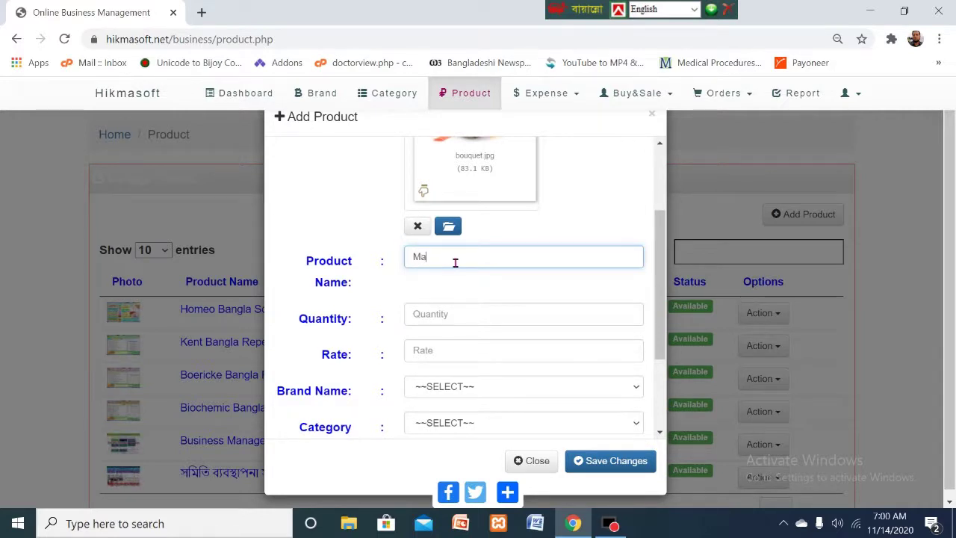
text(ngo )
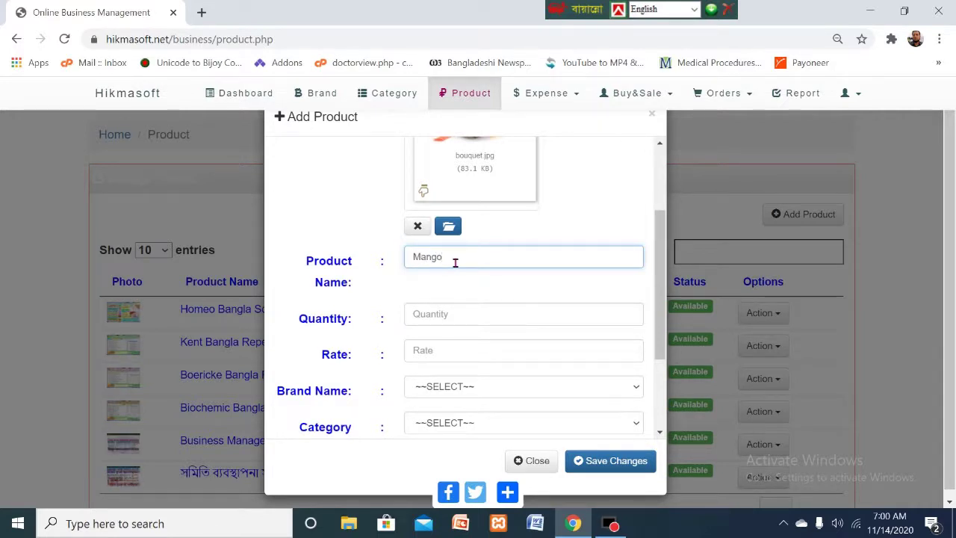
text(Juice)
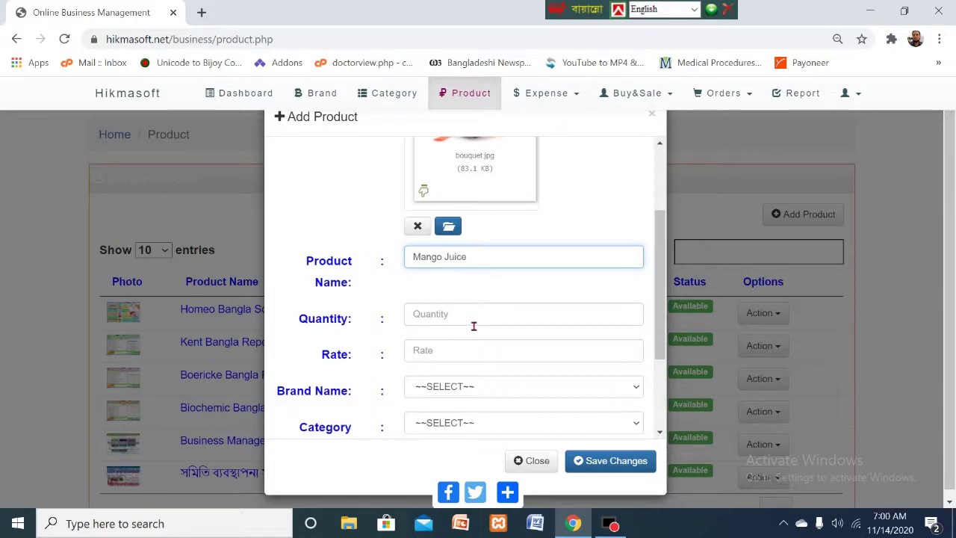
click(473, 324)
text(100)
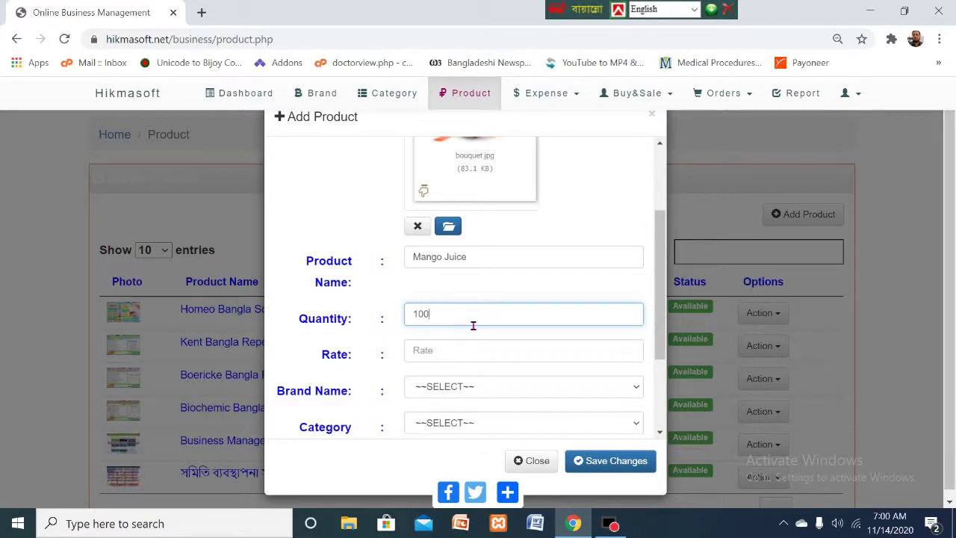
click(450, 359)
text(20)
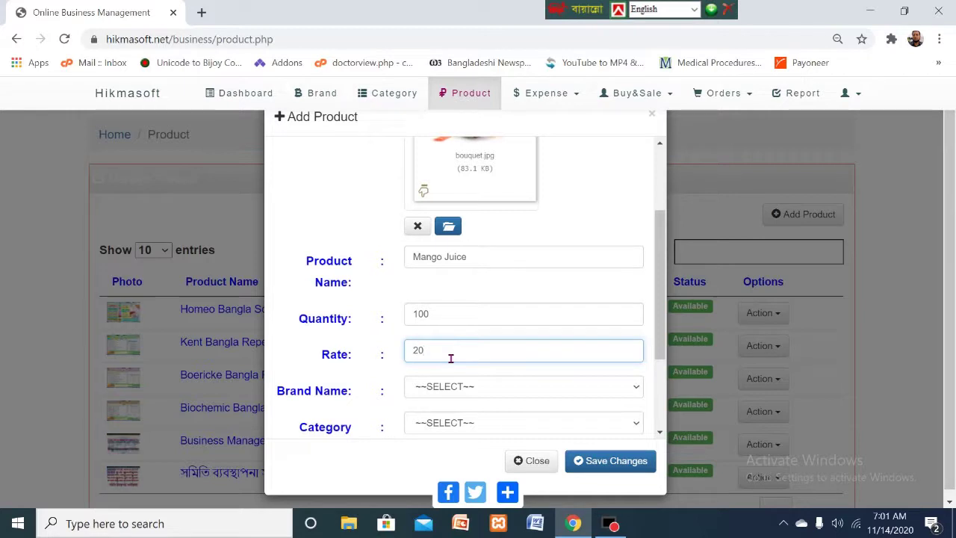
- Choose brand Pran Limited and category Food, then try saving the product
click(471, 387)
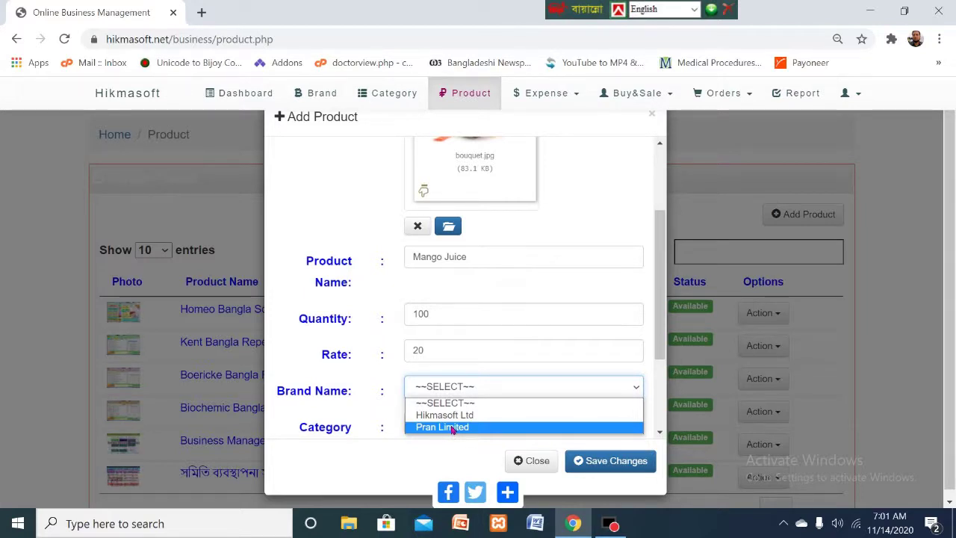
click(452, 427)
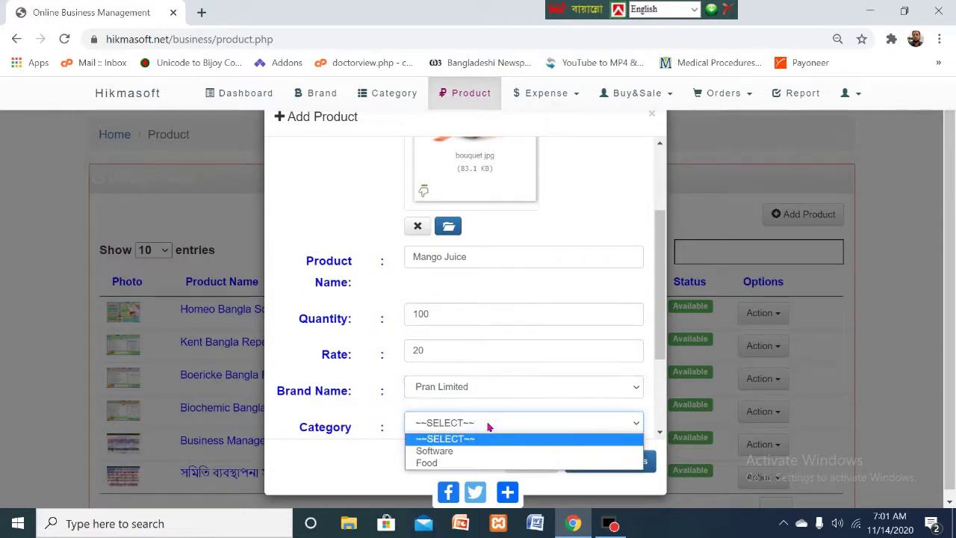
click(432, 464)
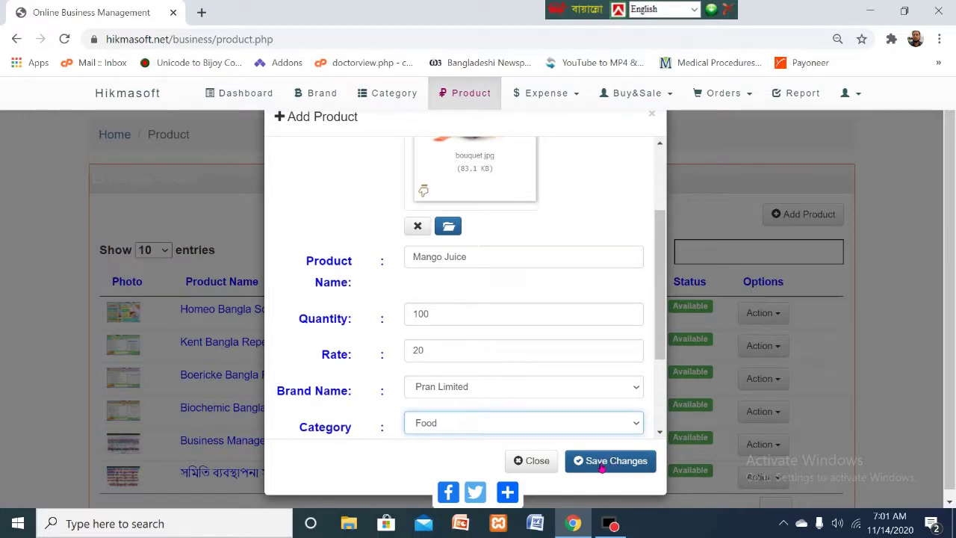
click(601, 463)
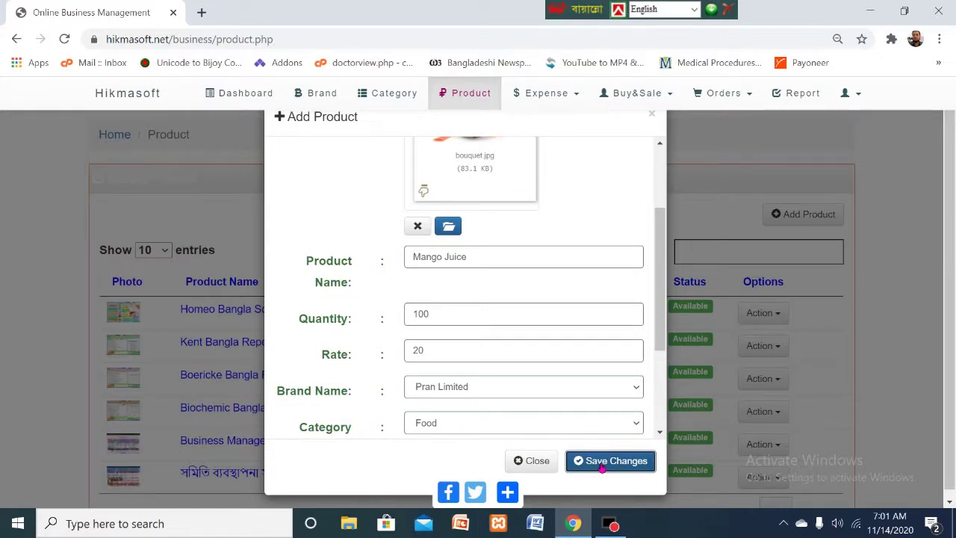
- Set Mango Juice's status to Available, save it and close the form
drag(657, 318, 669, 211)
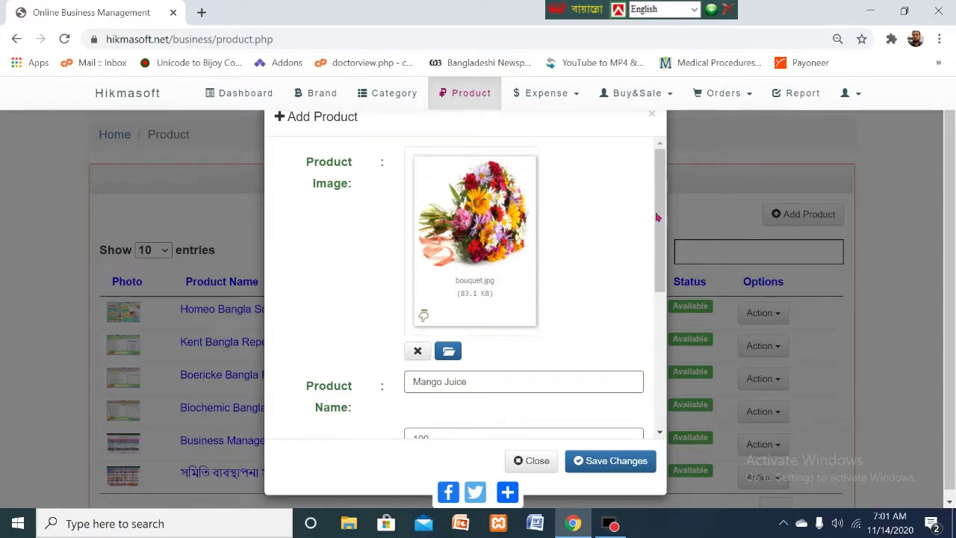
drag(658, 186, 666, 338)
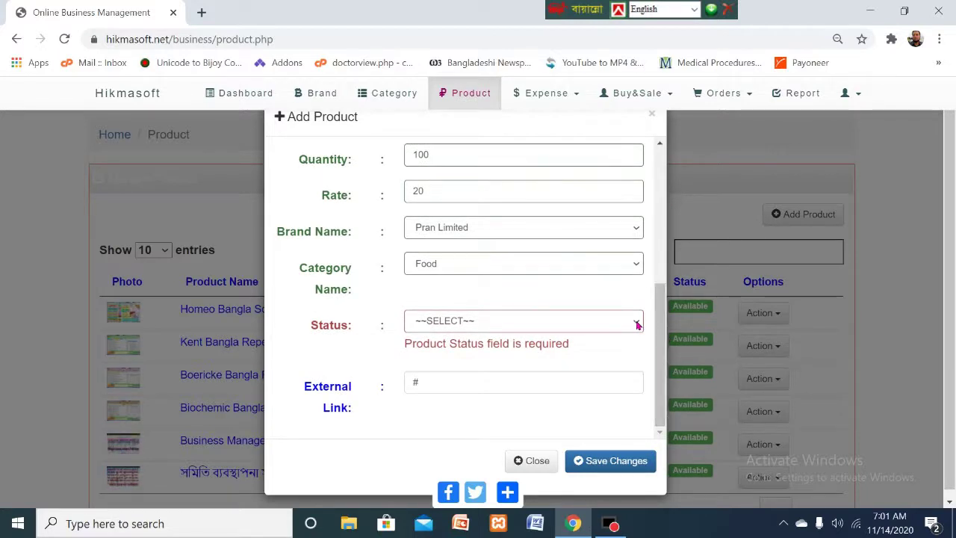
click(637, 323)
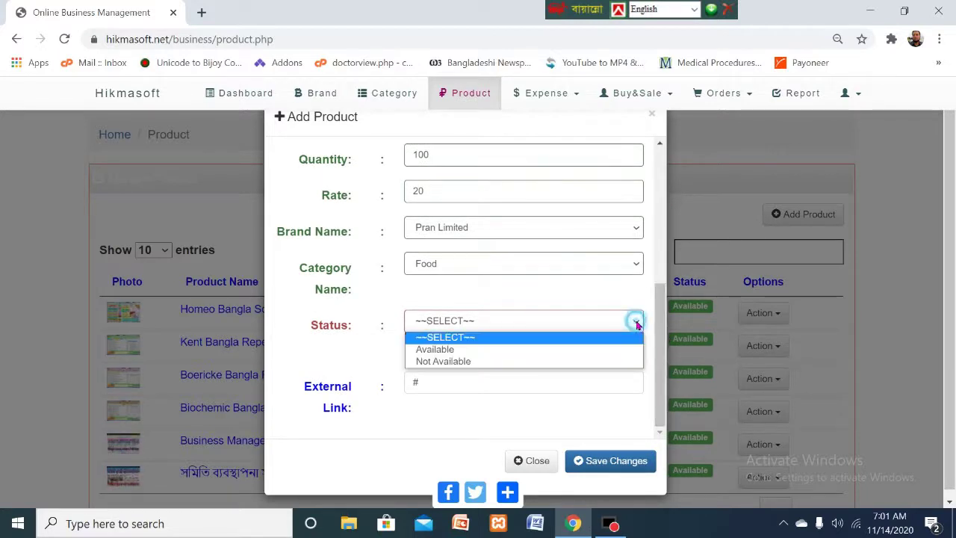
click(435, 350)
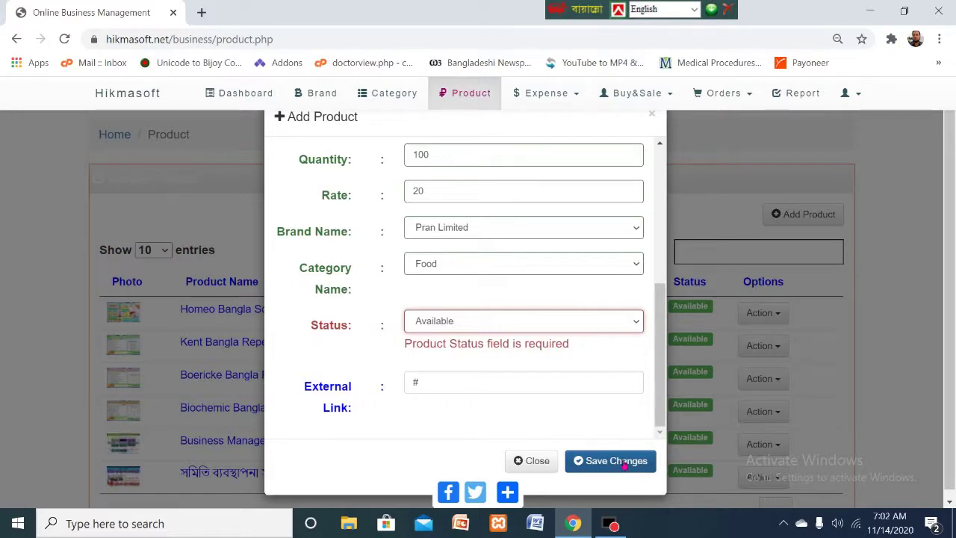
click(623, 462)
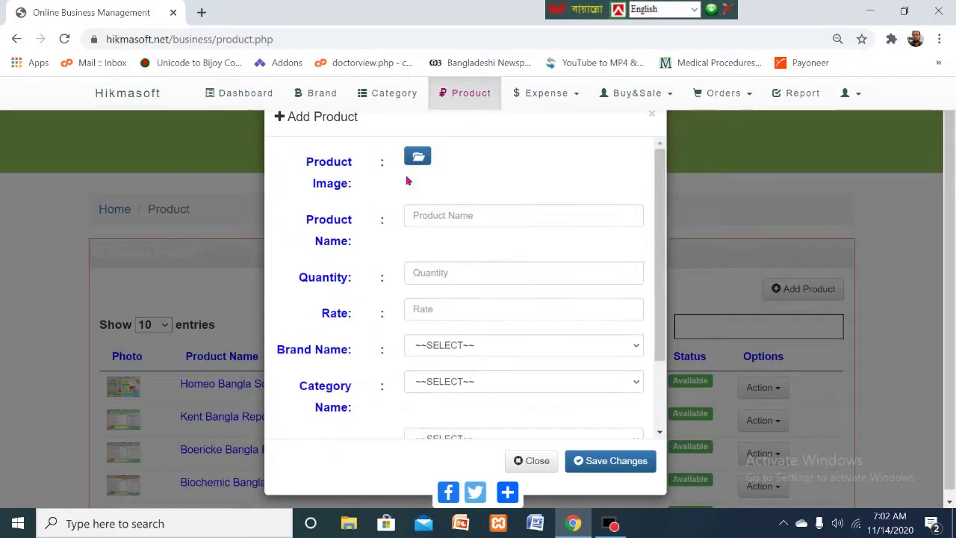
click(537, 460)
scroll(545, 448, down, 3)
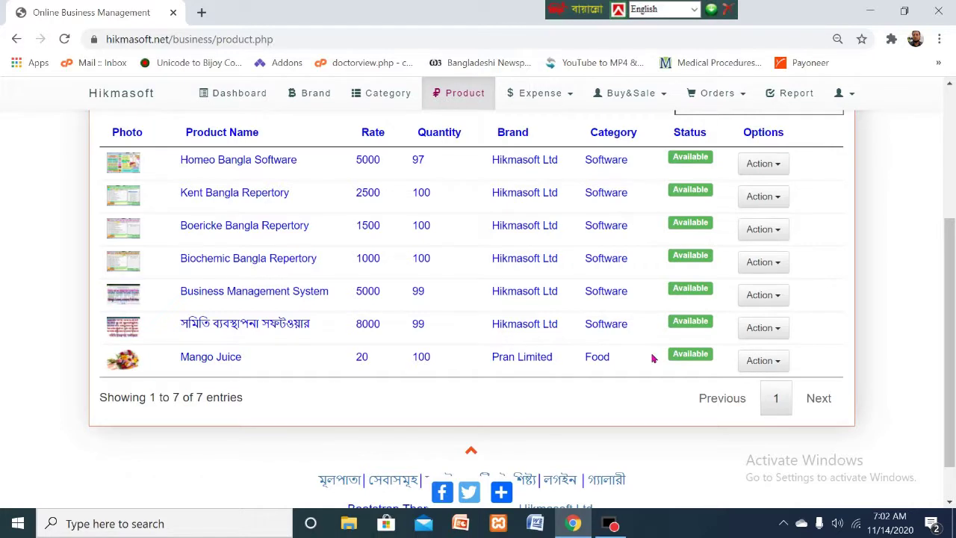
- Visit the add-expense page from the Expense menu, then show the Buy&Sale dropdown
drag(954, 279, 953, 259)
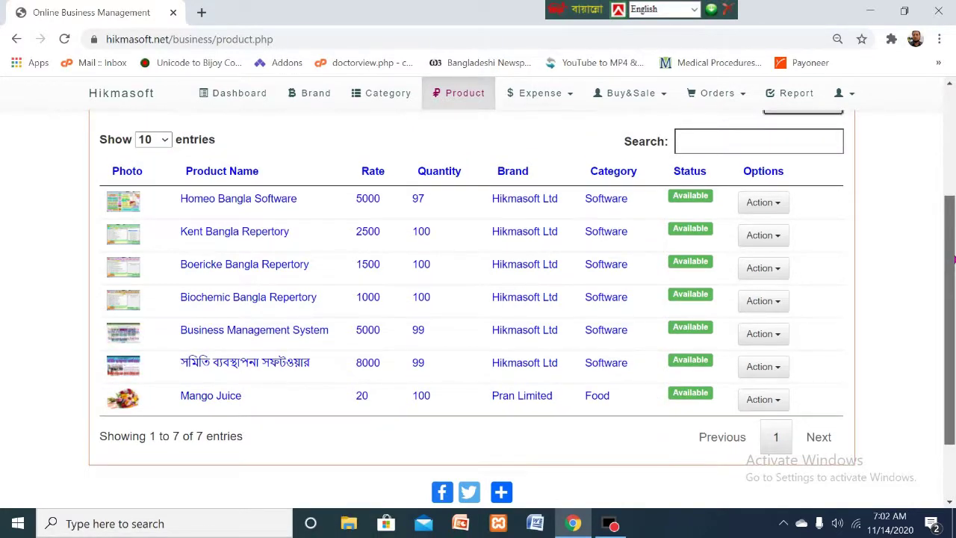
drag(953, 259, 953, 149)
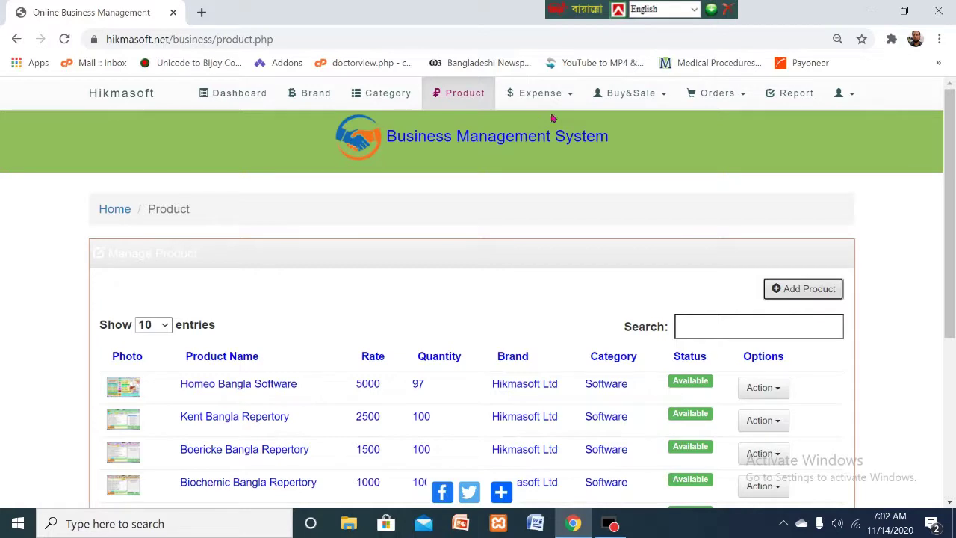
click(574, 96)
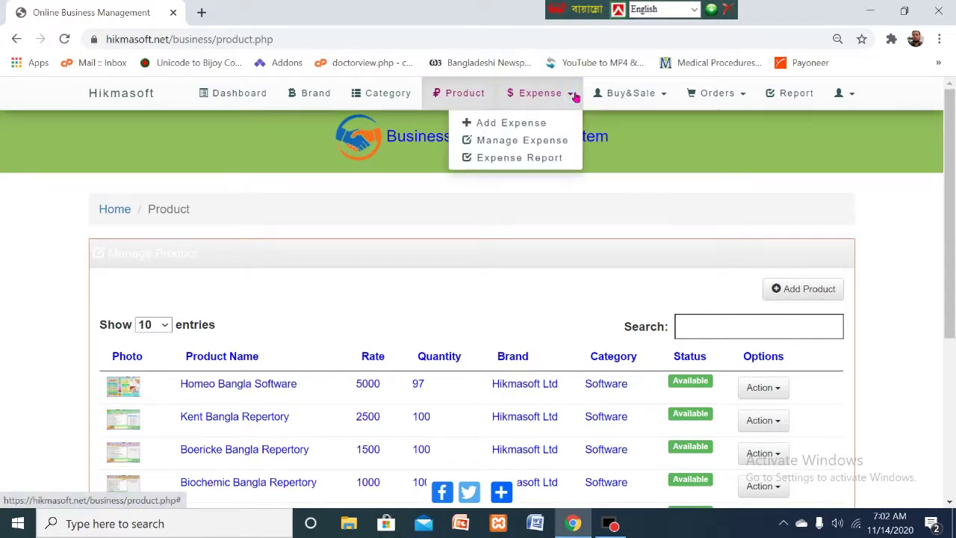
click(505, 124)
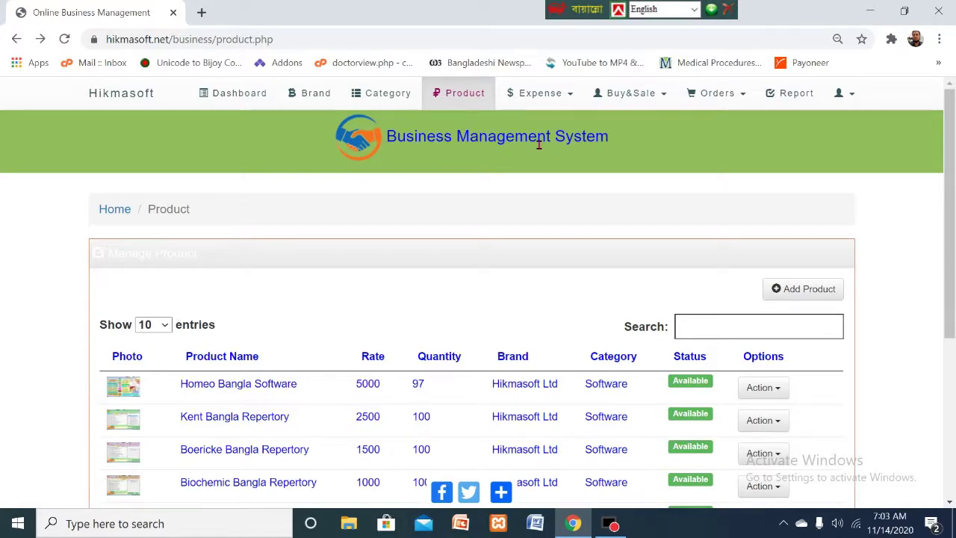
click(670, 97)
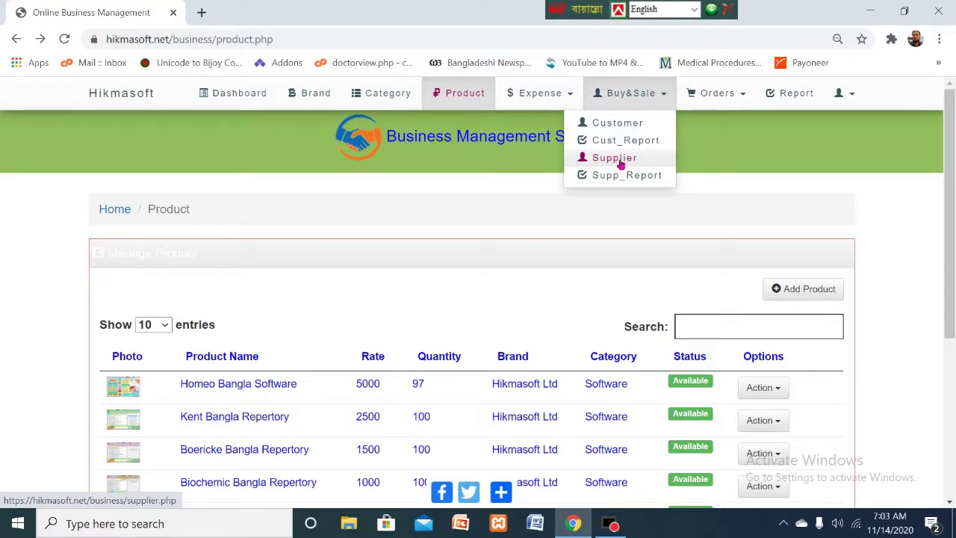
- Open Buy&Sale > Supplier and bring up the Add Supplier form
click(616, 158)
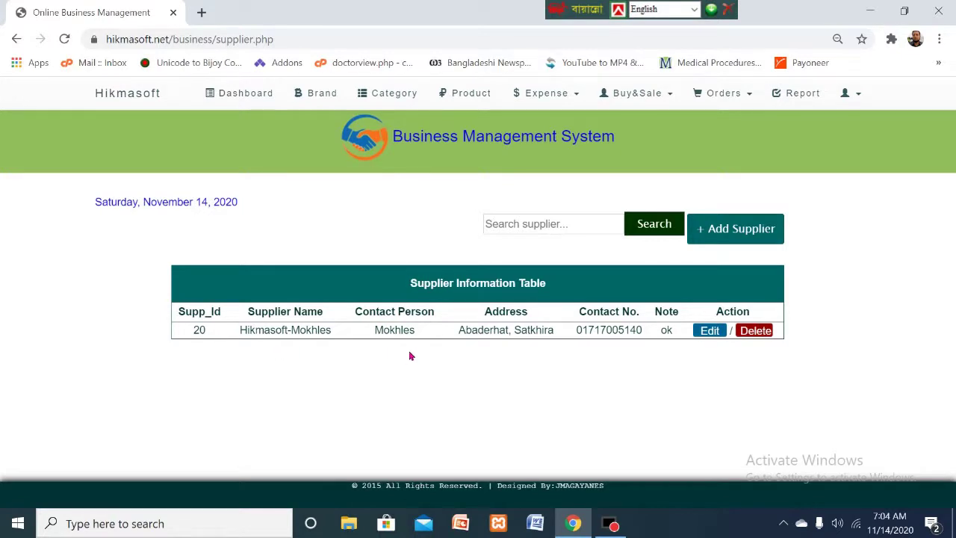
click(732, 231)
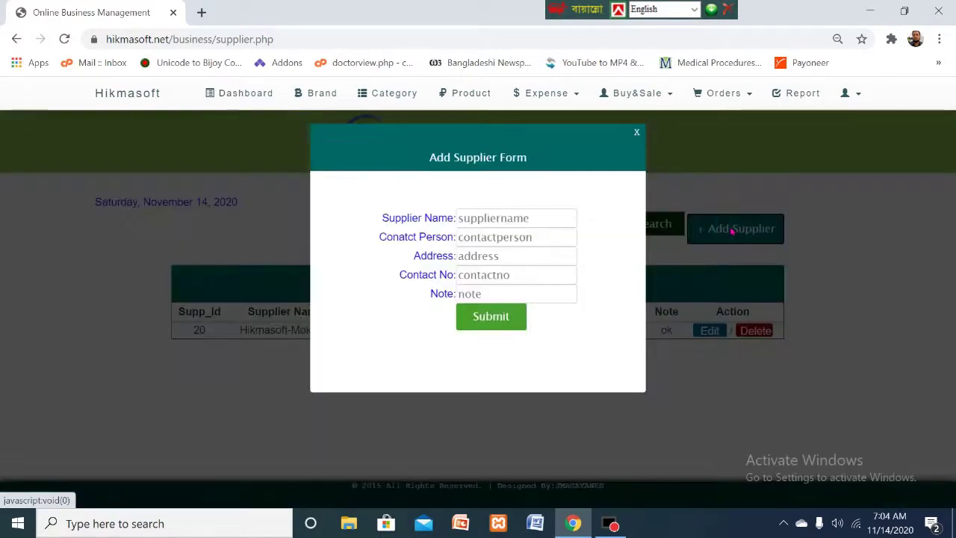
- Enter the supplier's name and paste it as the contact person
click(516, 224)
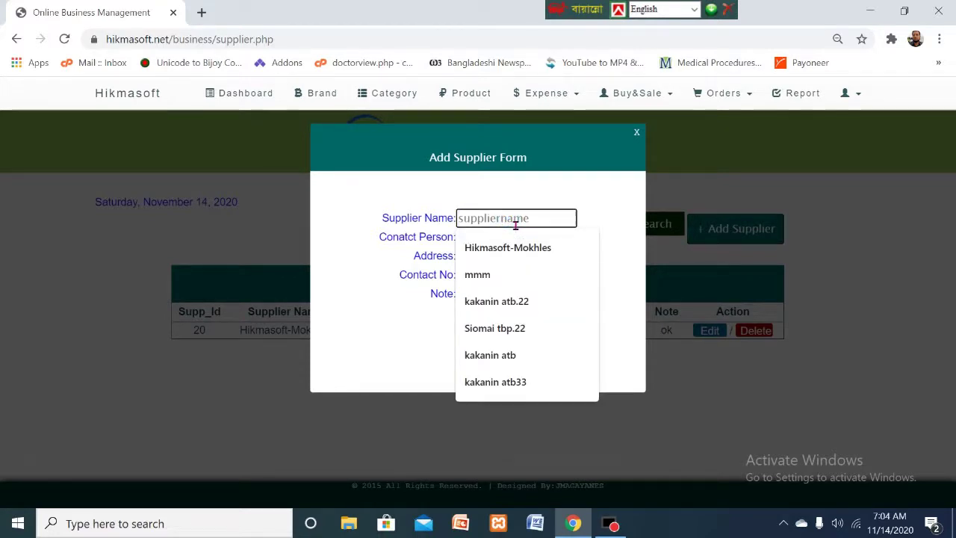
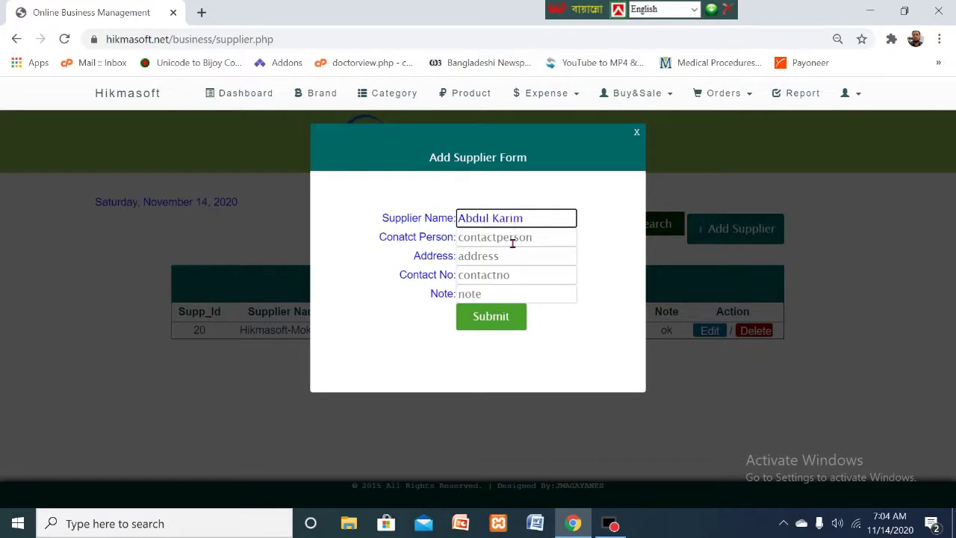
click(557, 245)
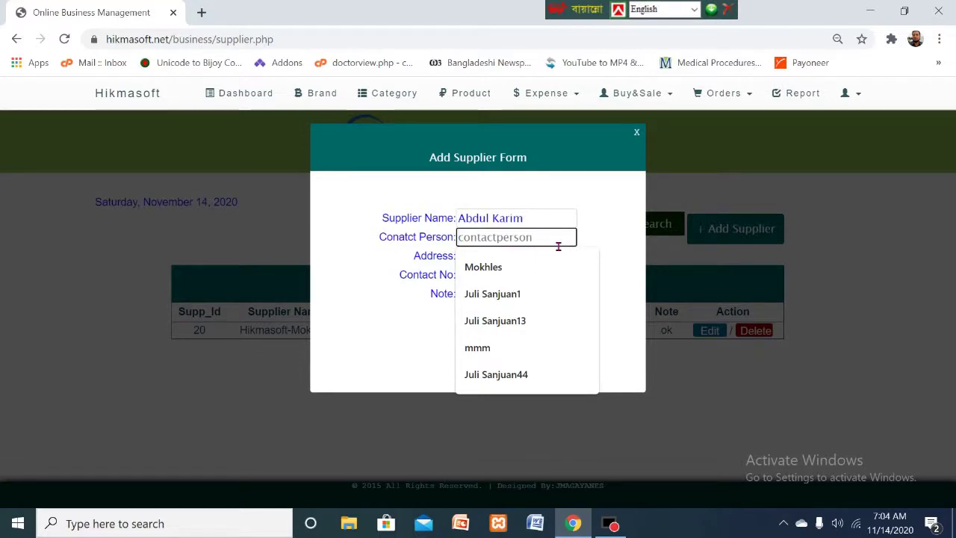
drag(540, 218, 445, 219)
key(ctrl+c)
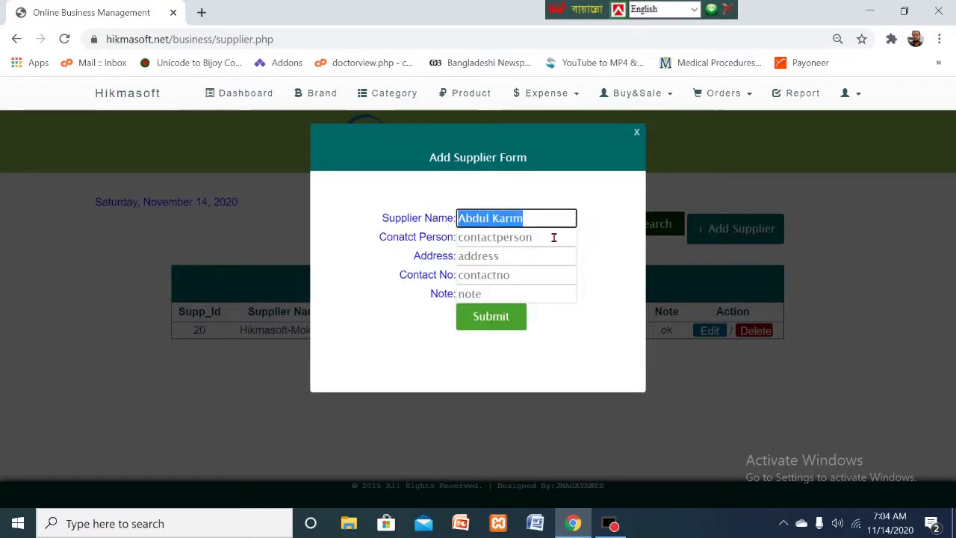
click(532, 244)
key(ctrl+v)
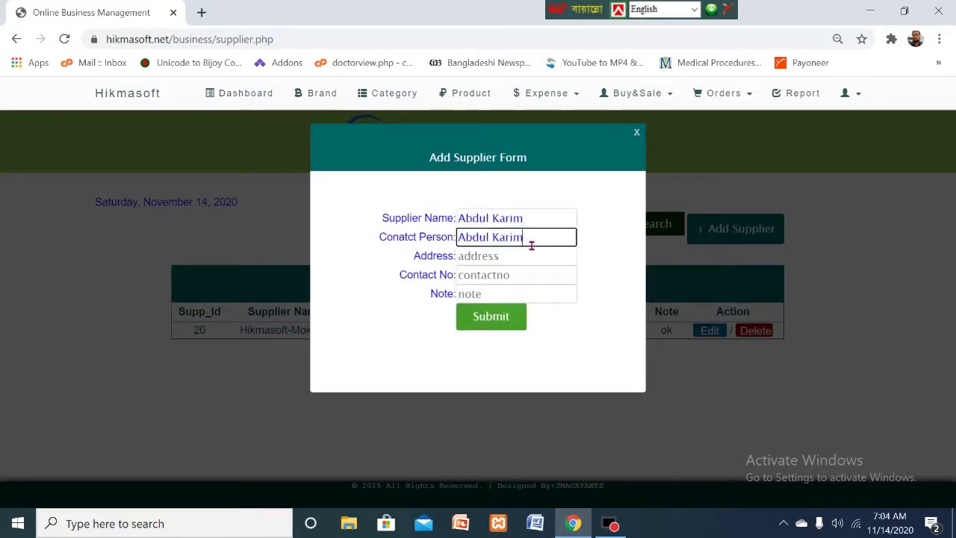
- Fill in the supplier's address, contact number and the note '100 bottle pran juice'
click(504, 257)
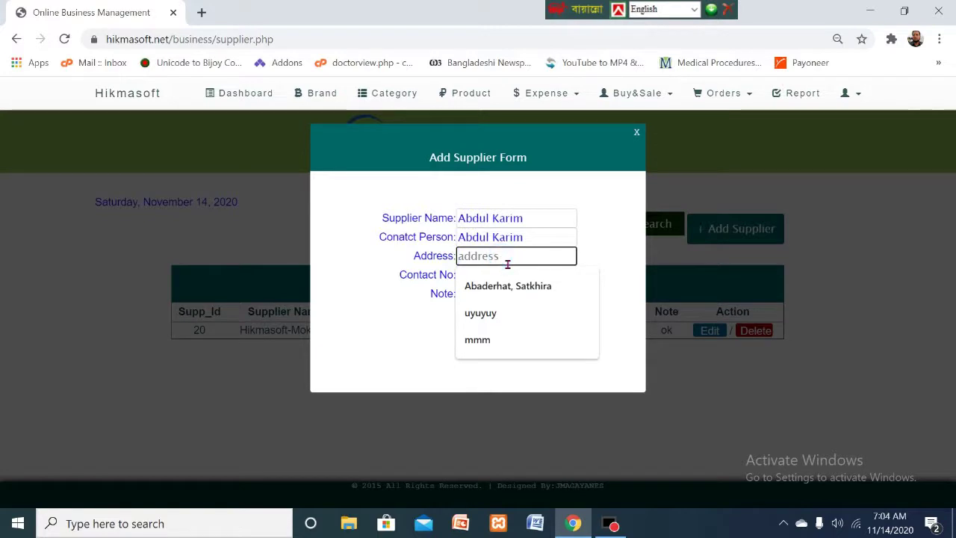
text(Bagerhat)
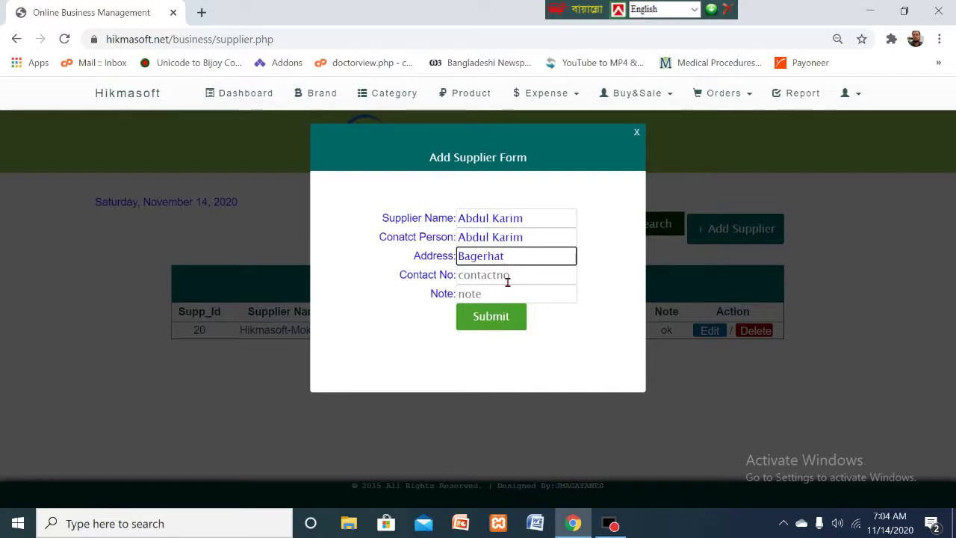
click(505, 278)
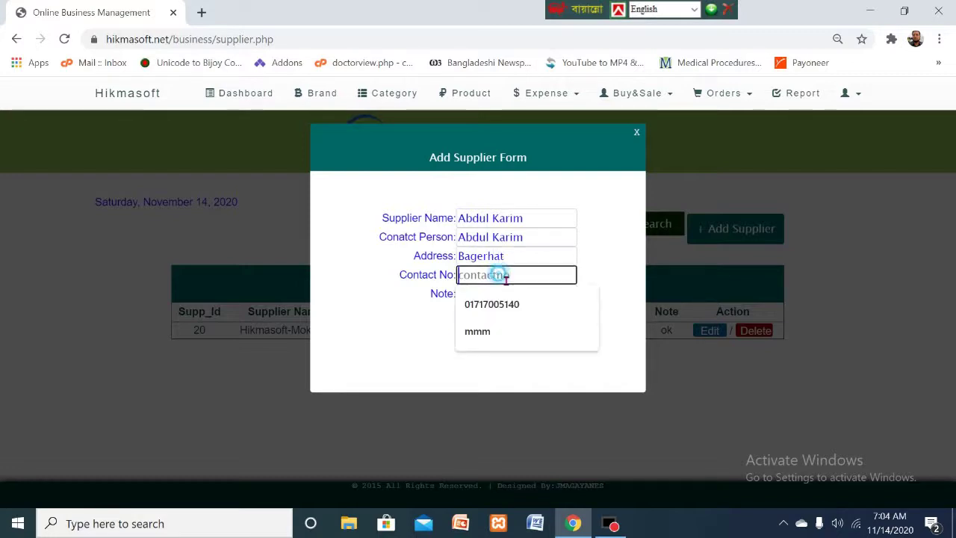
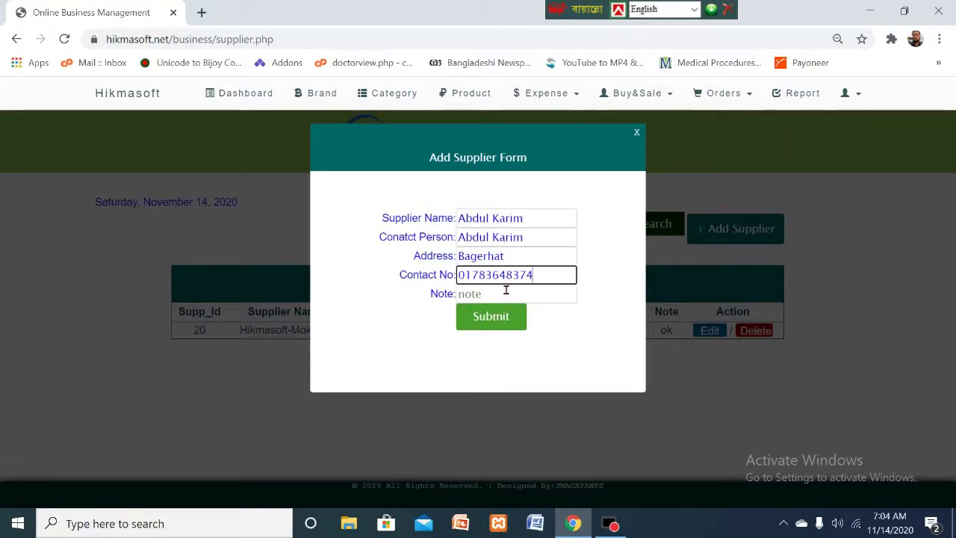
click(500, 302)
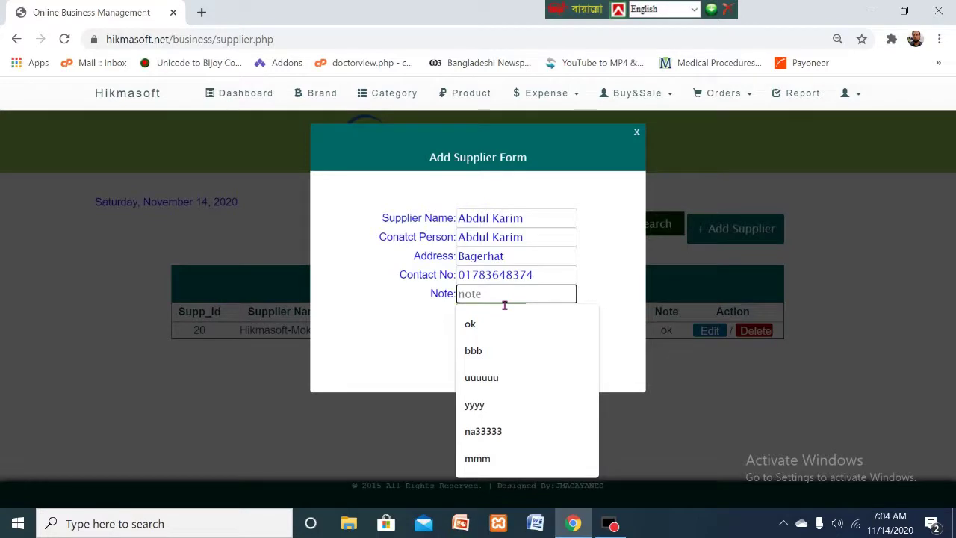
text(100)
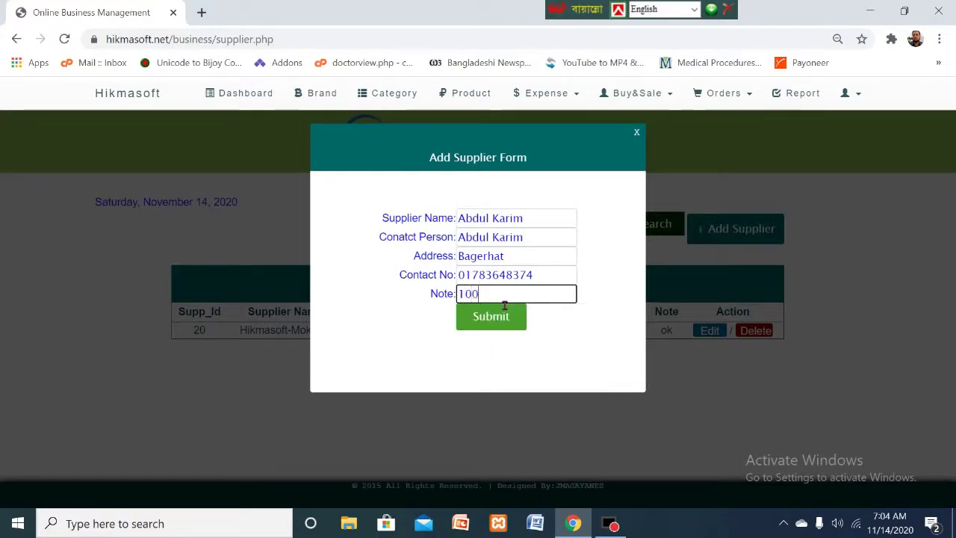
text( bottl)
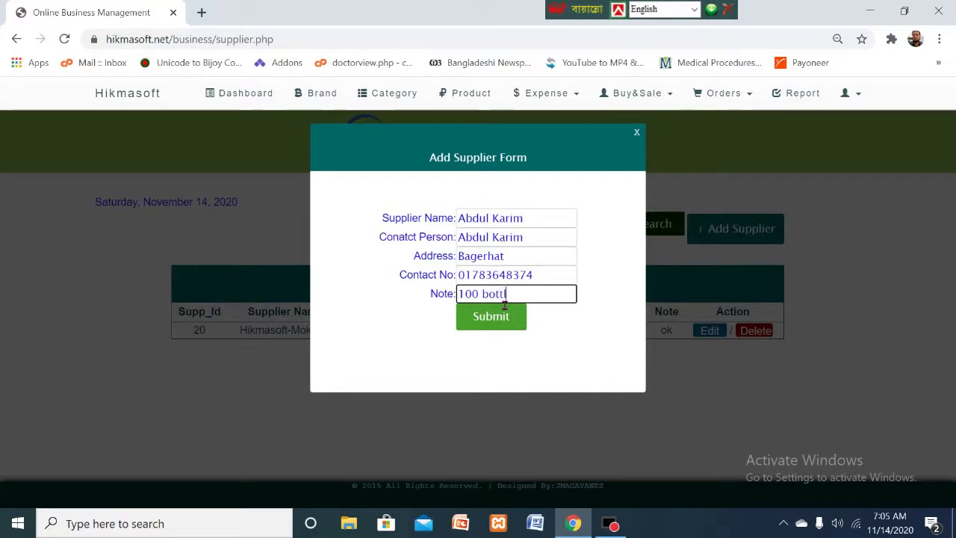
text(e pran )
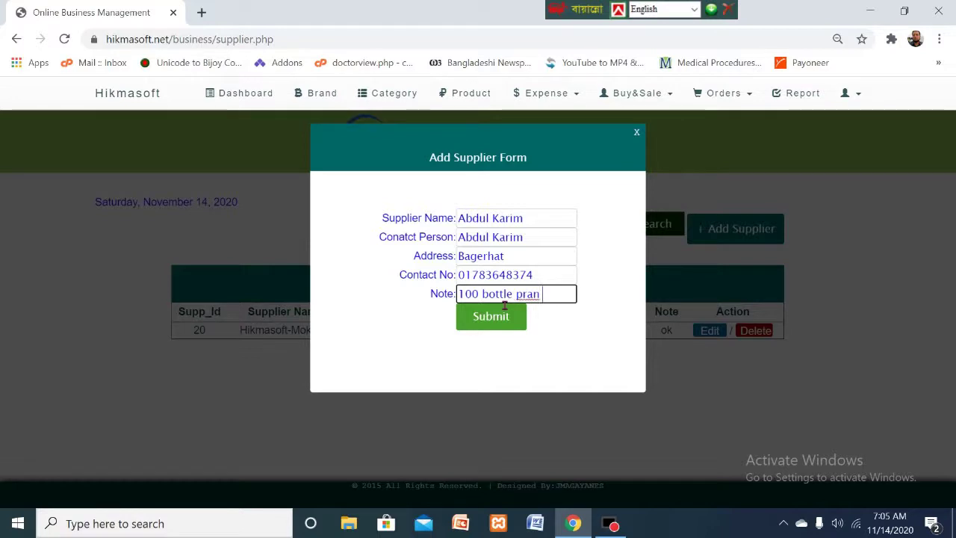
text(juice)
- Submit the new supplier, saved as Supp_Id 21, and open the Expense dropdown
click(493, 318)
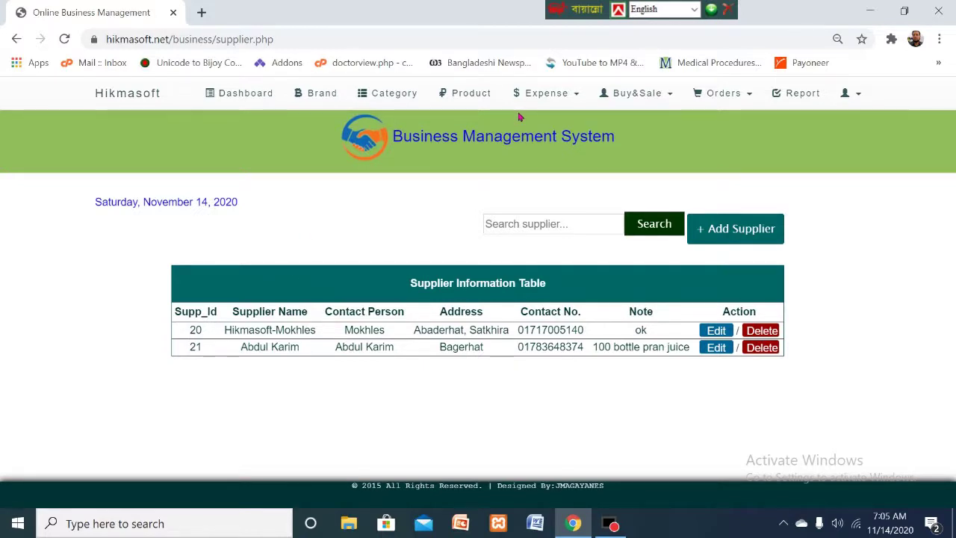
click(581, 96)
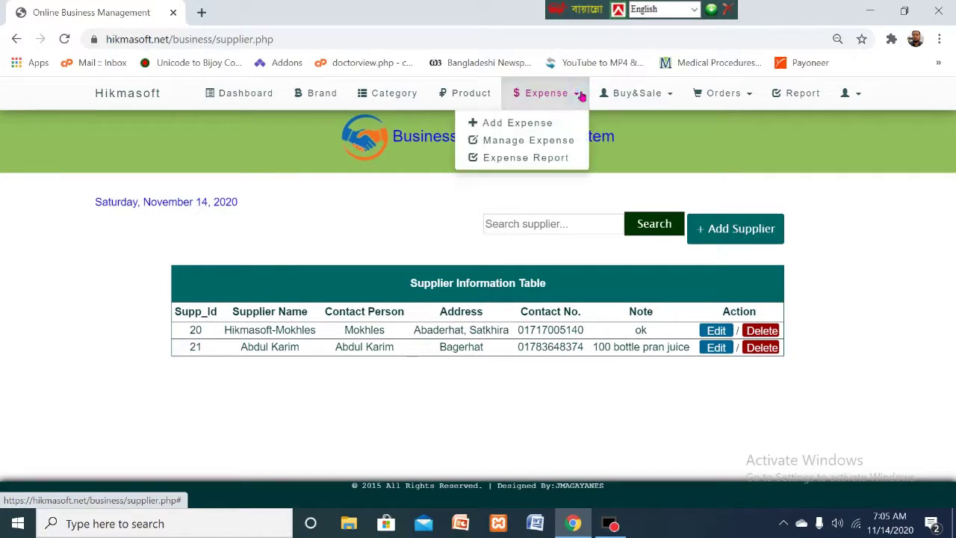
- Open Add Expense and search the suppliers by the new supplier's name
click(513, 123)
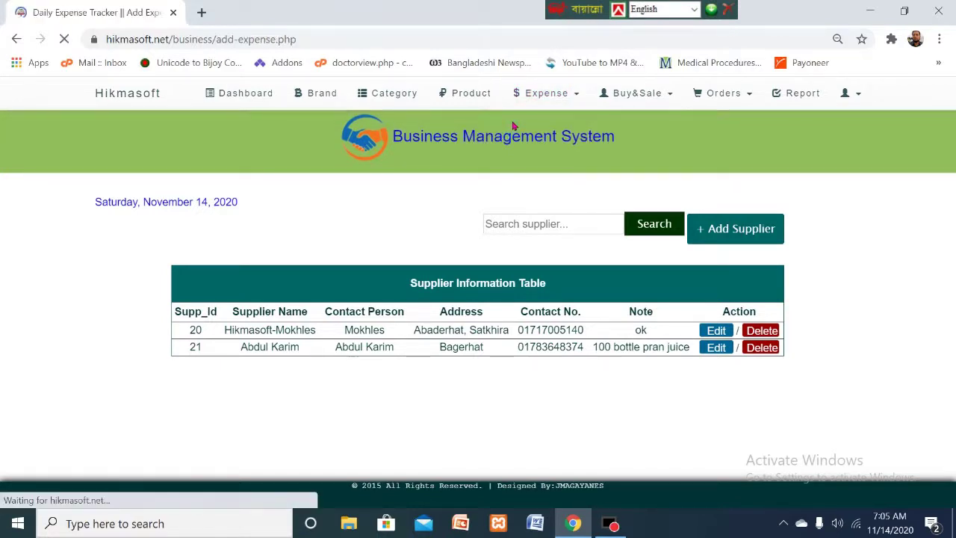
scroll(512, 299, down, 5)
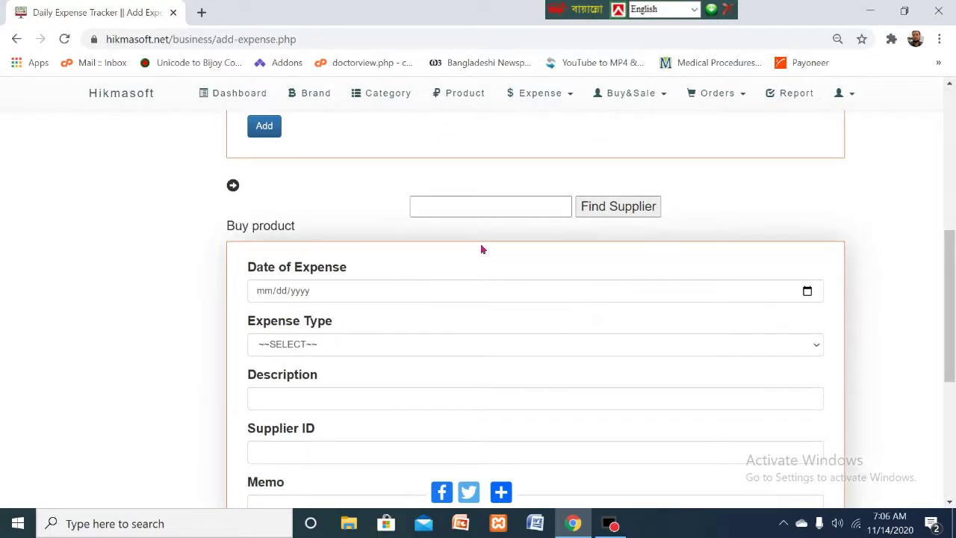
click(499, 209)
text(karim)
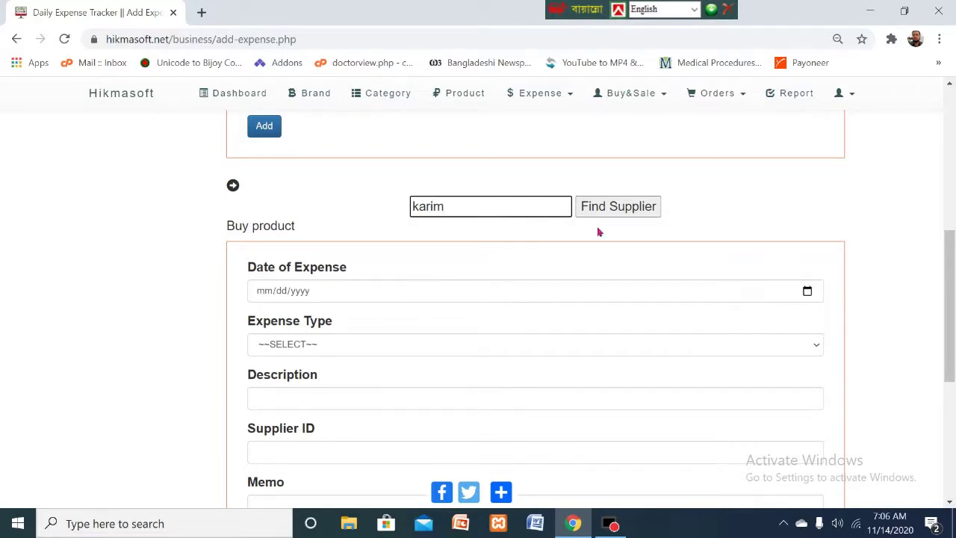
click(615, 213)
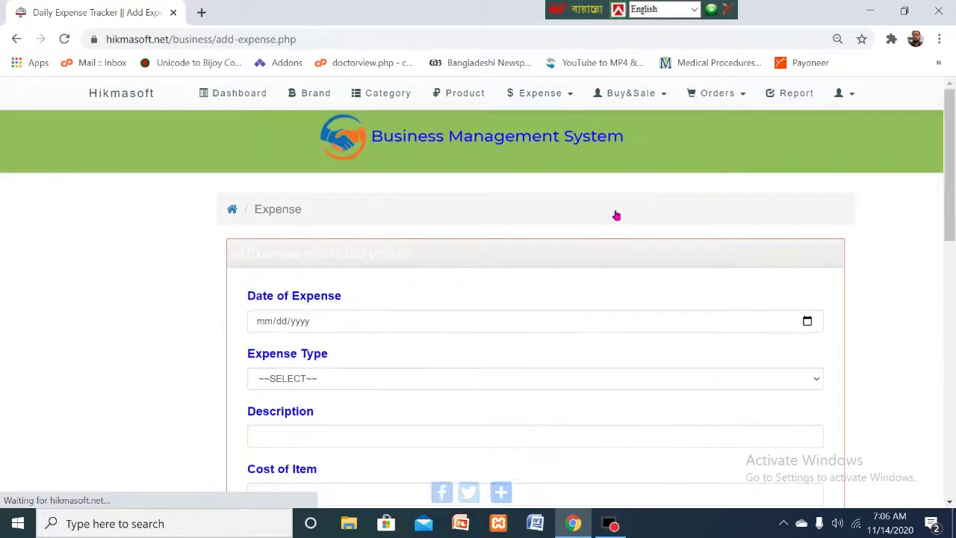
scroll(615, 237, down, 5)
scroll(618, 245, up, 1)
scroll(614, 244, up, 2)
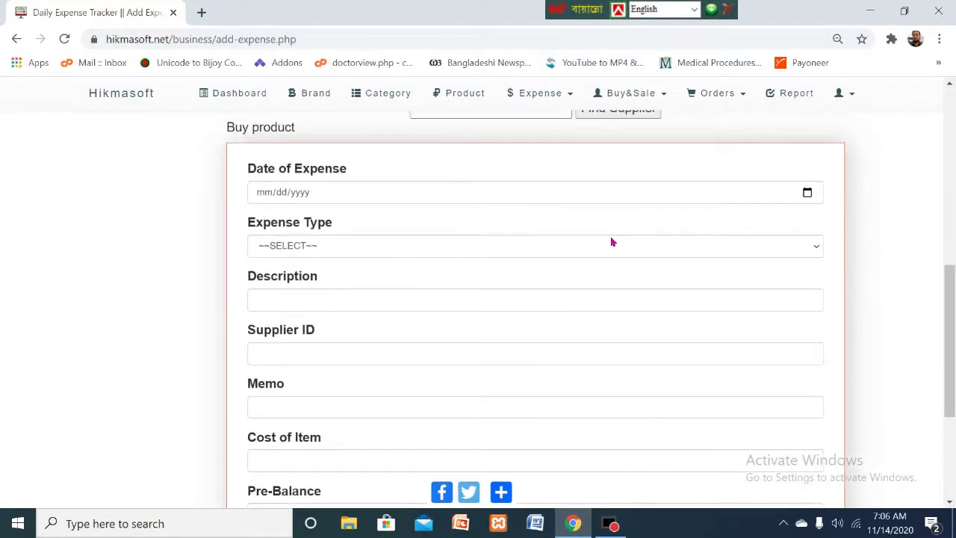
scroll(611, 242, up, 2)
scroll(610, 241, up, 4)
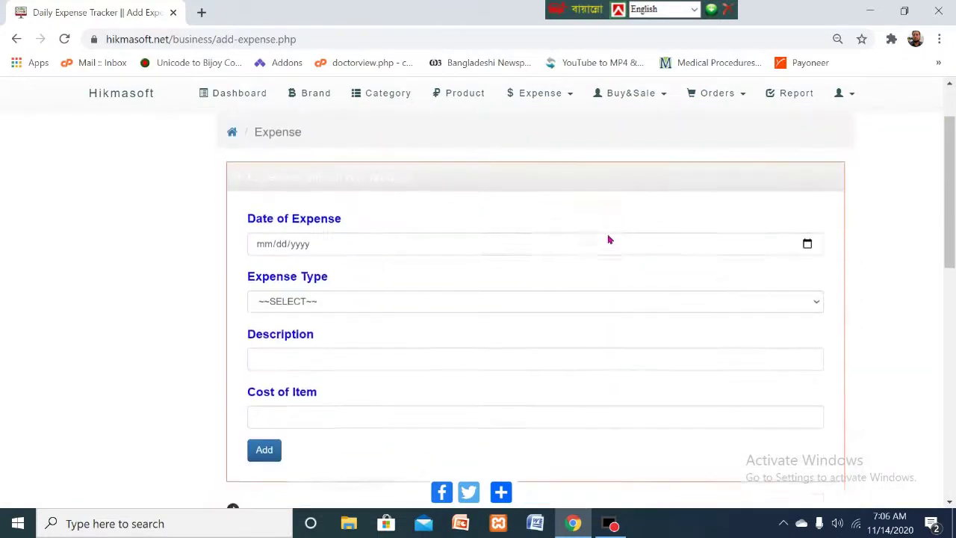
scroll(608, 239, down, 5)
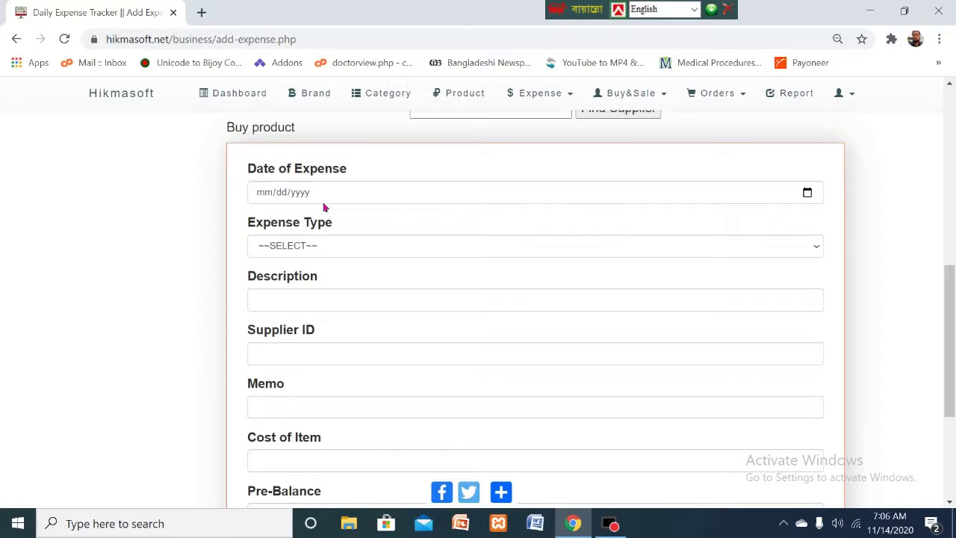
- Date the expense today, type Buy Products, described as '100 boltle p[ran Juice'
click(807, 193)
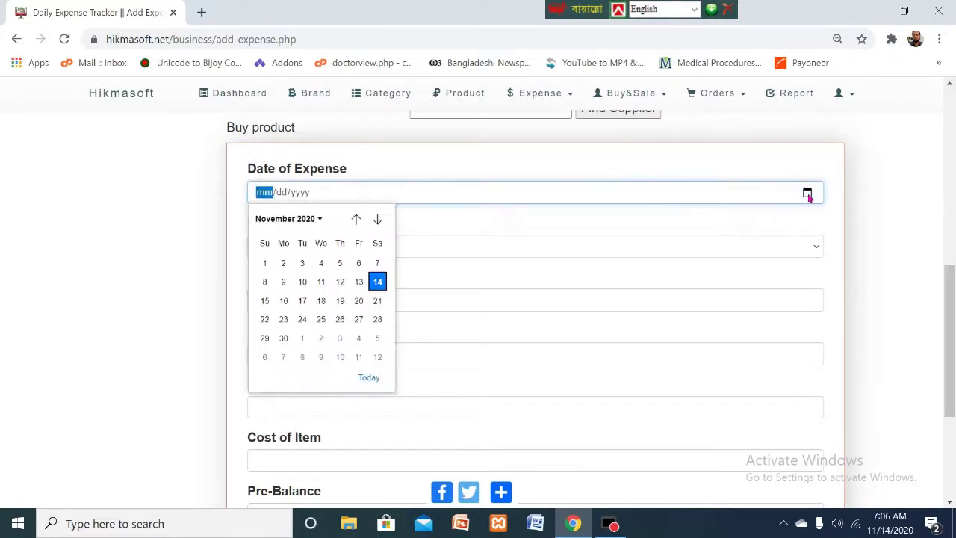
click(369, 378)
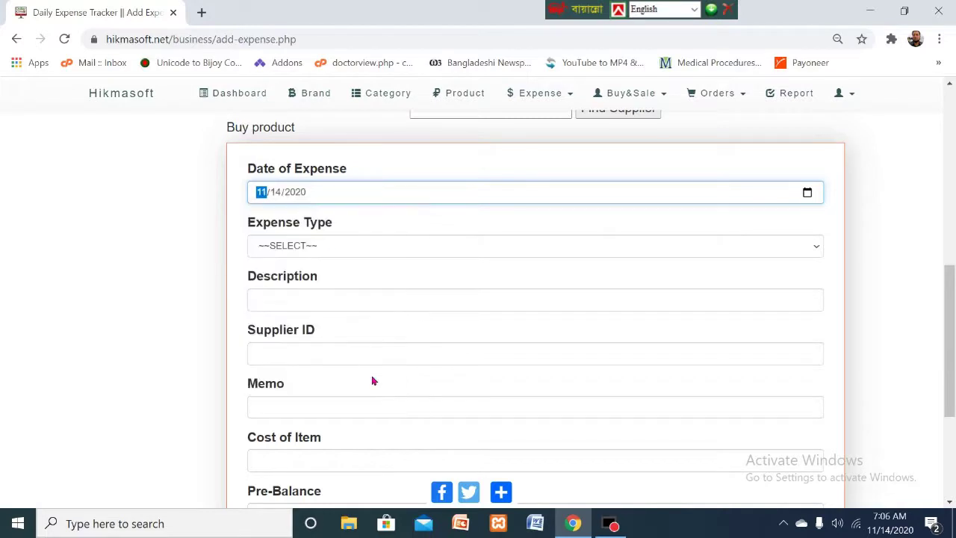
click(371, 251)
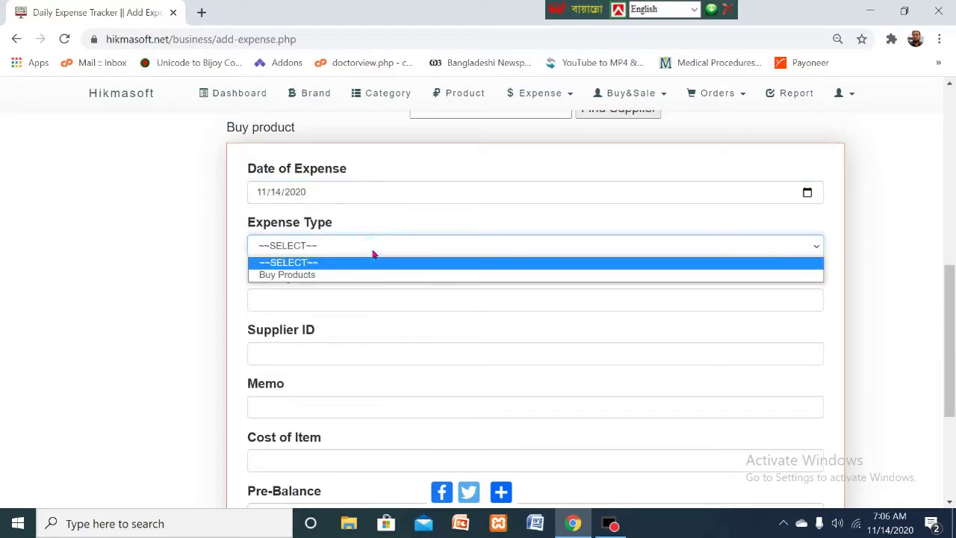
click(290, 276)
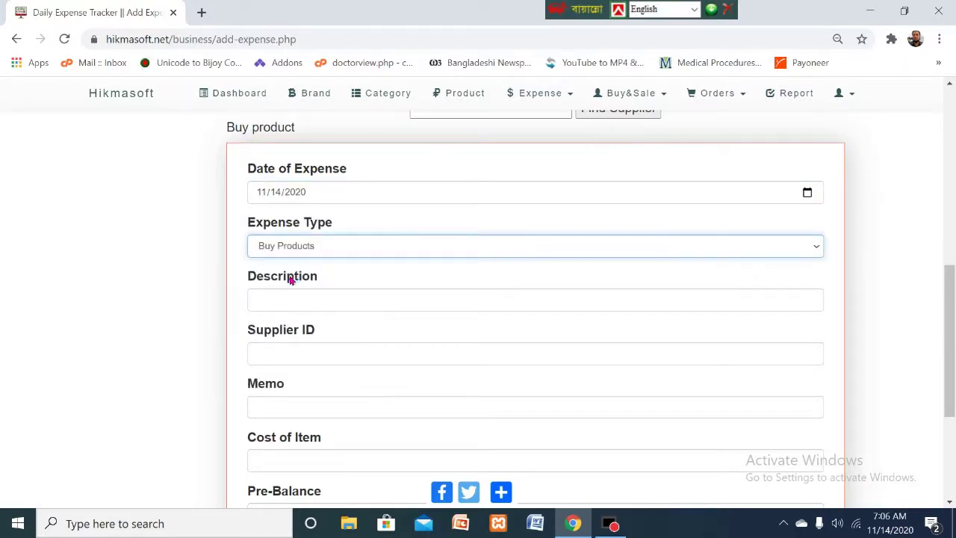
click(311, 305)
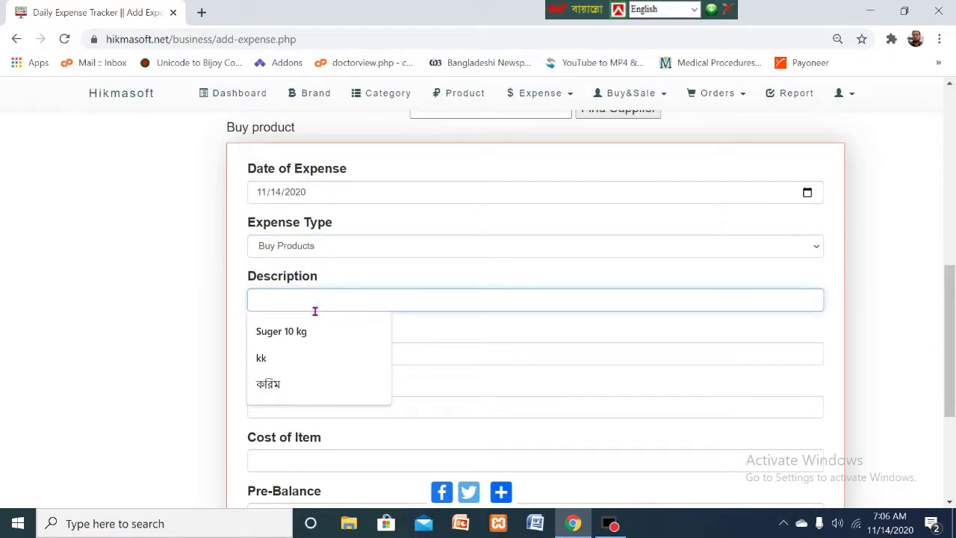
text(1)
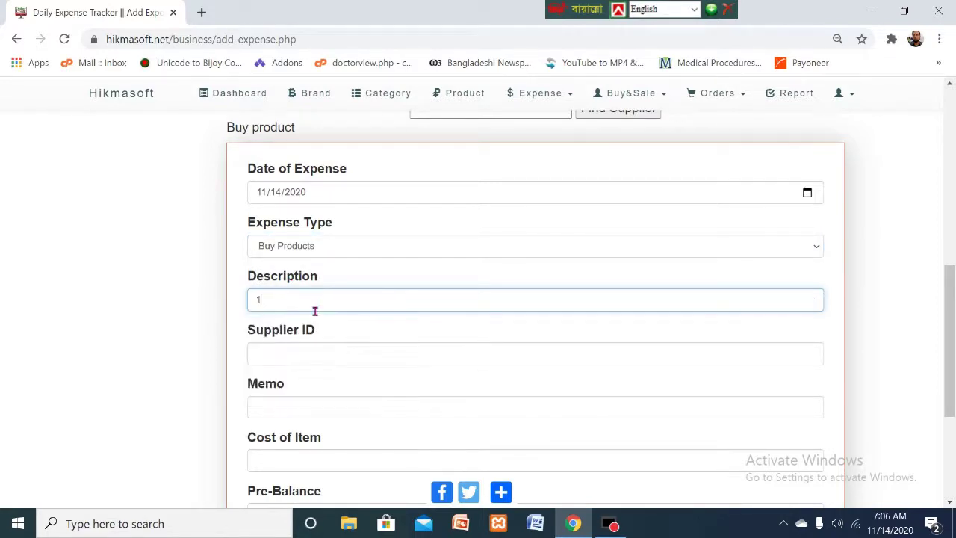
text(00)
text( bolt)
text(le p[ra)
text(n )
text(Juice)
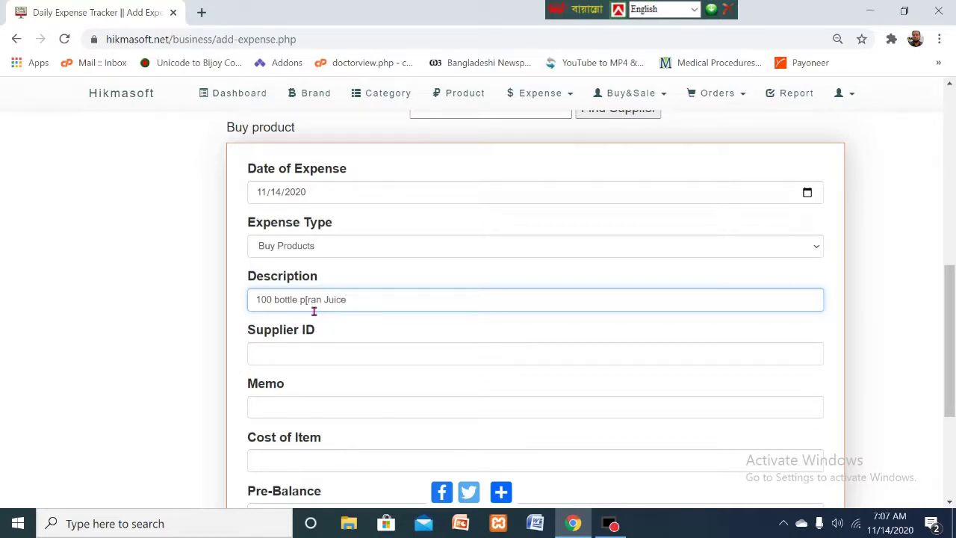
- Enter supplier ID 21, memo 123, cost 1800 and pre-balance 0, then add the expense
click(313, 363)
text(21)
click(291, 407)
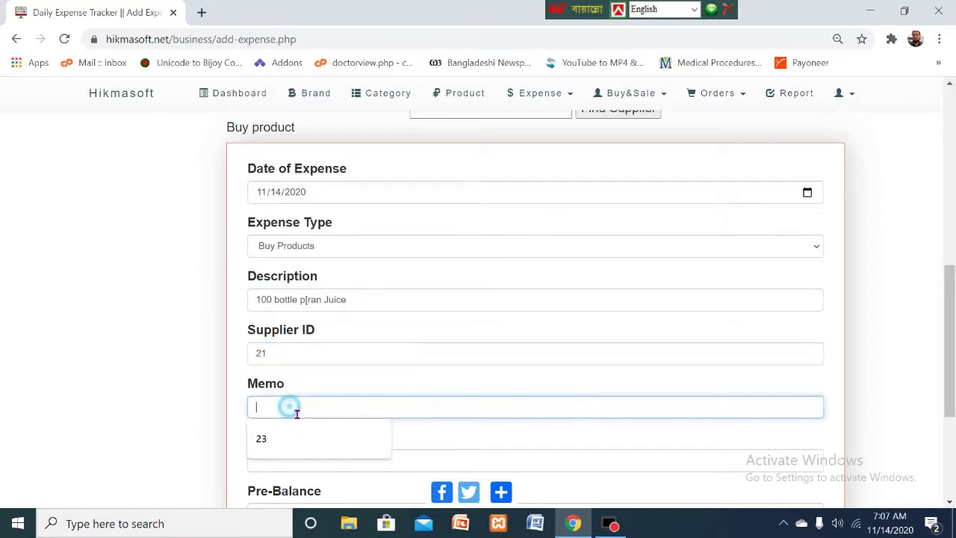
text(123)
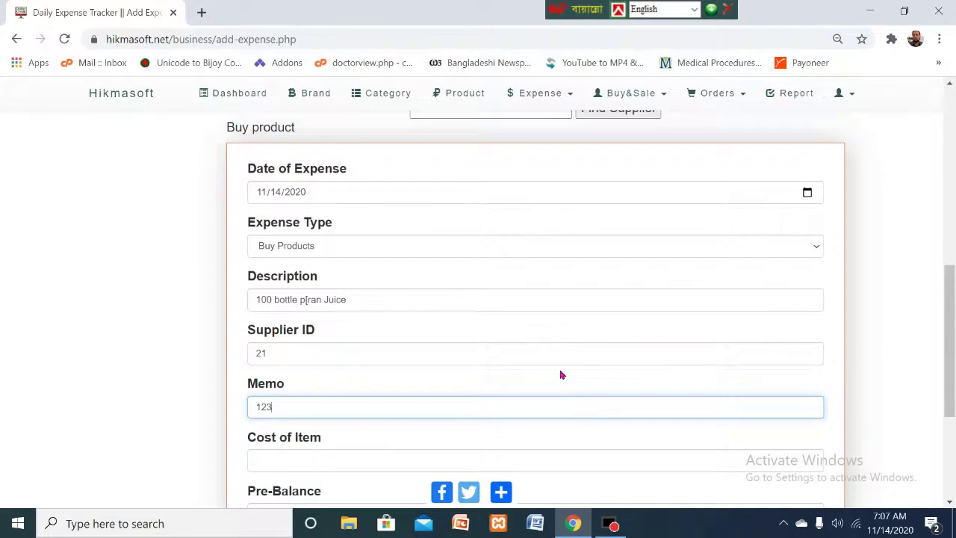
scroll(560, 373, down, 2)
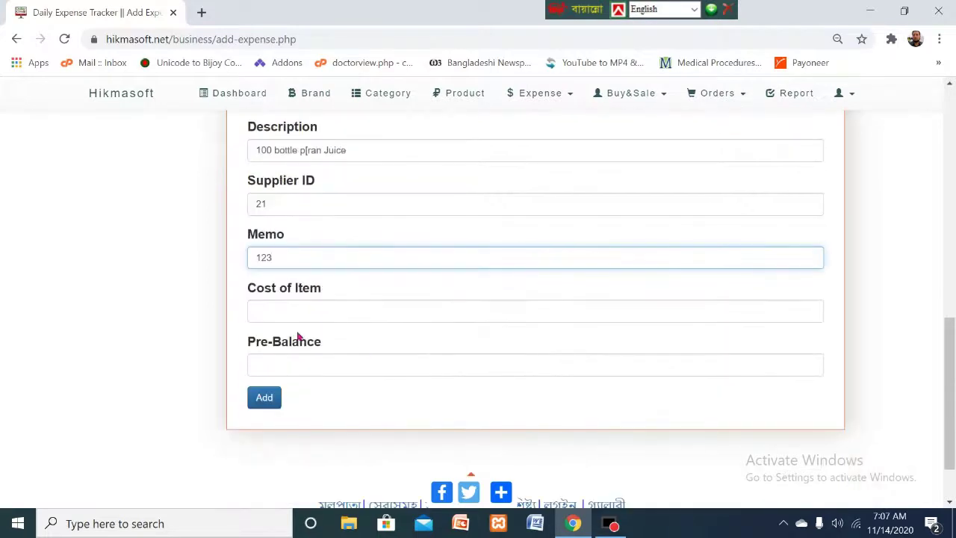
click(308, 312)
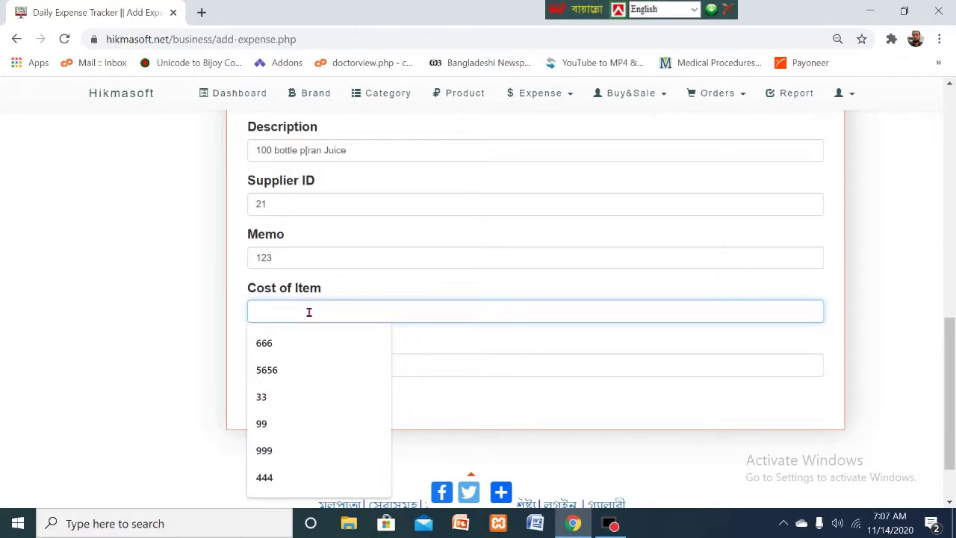
text(1)
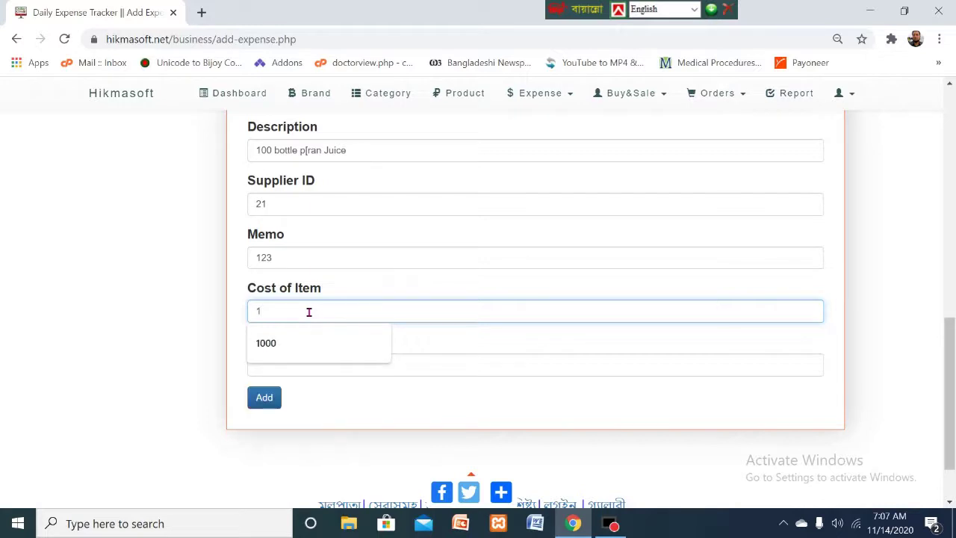
text(800)
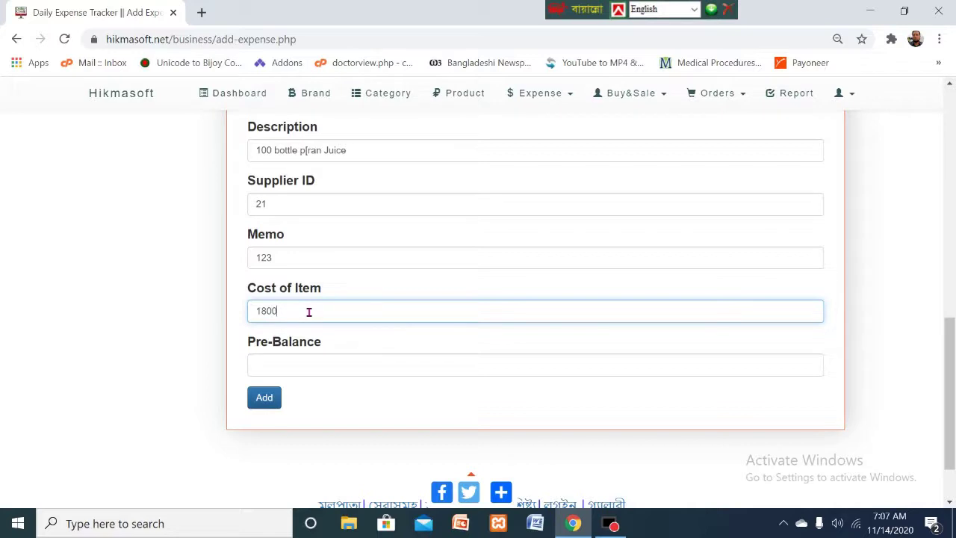
click(321, 367)
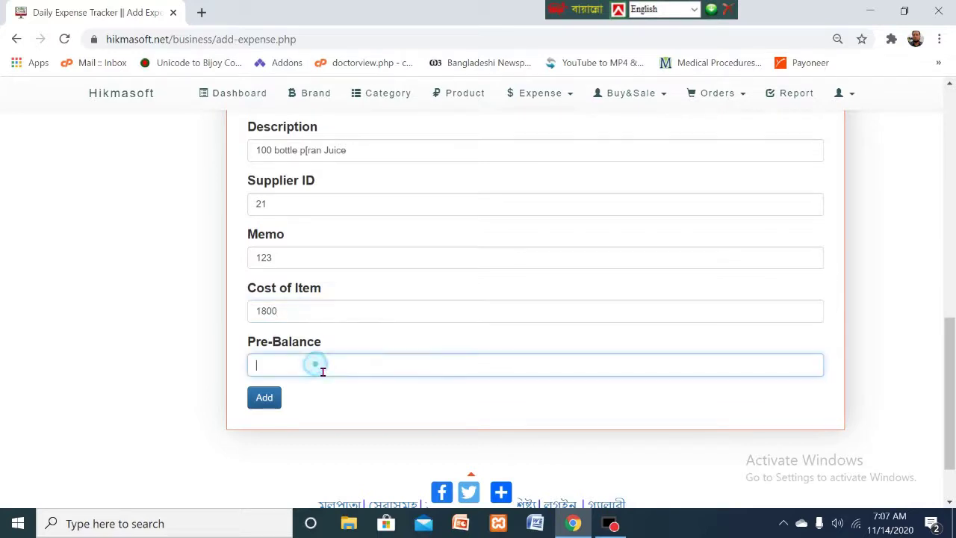
text(0)
click(265, 401)
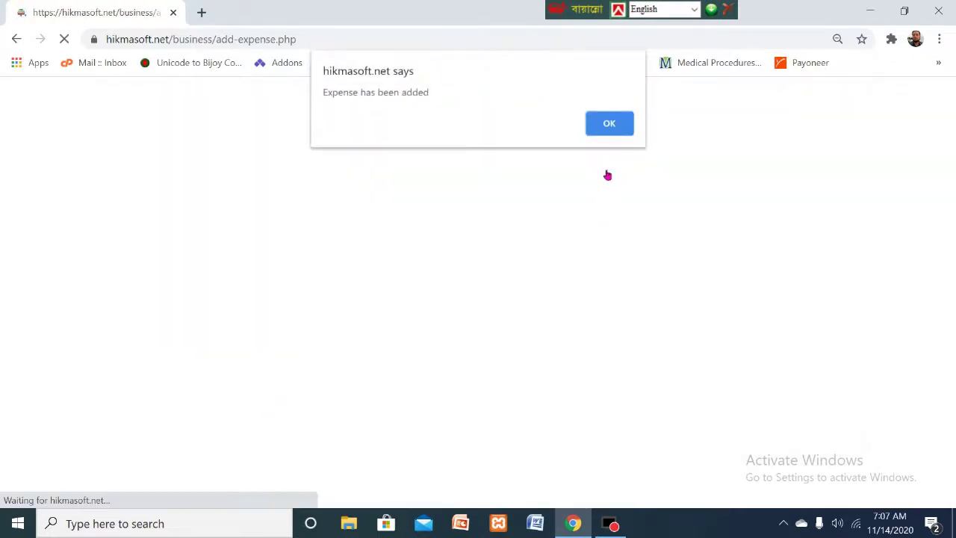
- Dismiss the confirmation and scroll the Manage Expense table to new row 17 (1800, 2020-11-14)
click(608, 124)
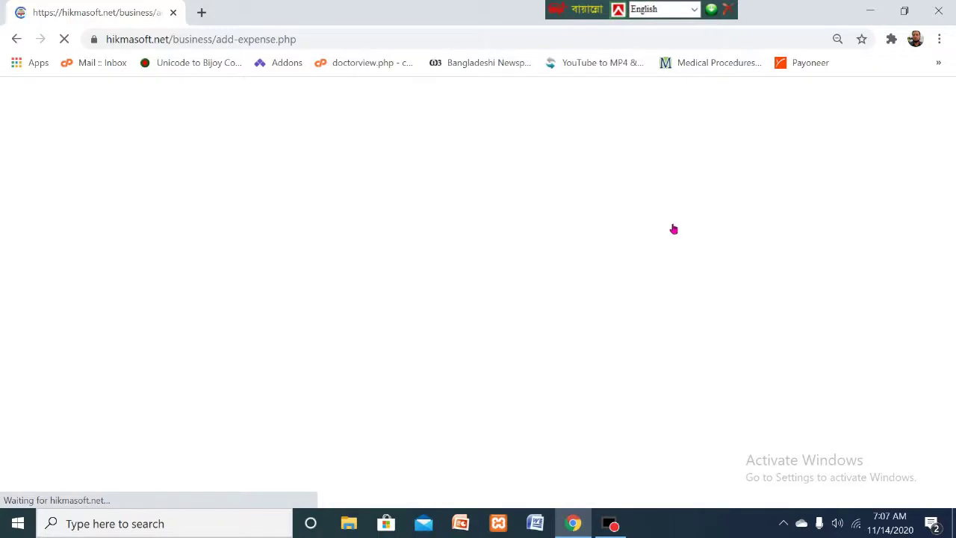
scroll(606, 224, down, 5)
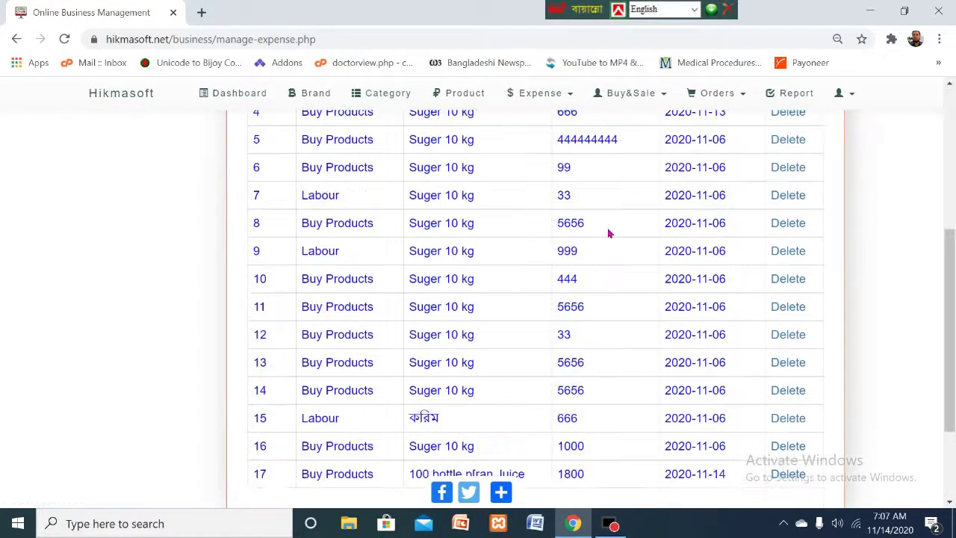
scroll(609, 233, down, 1)
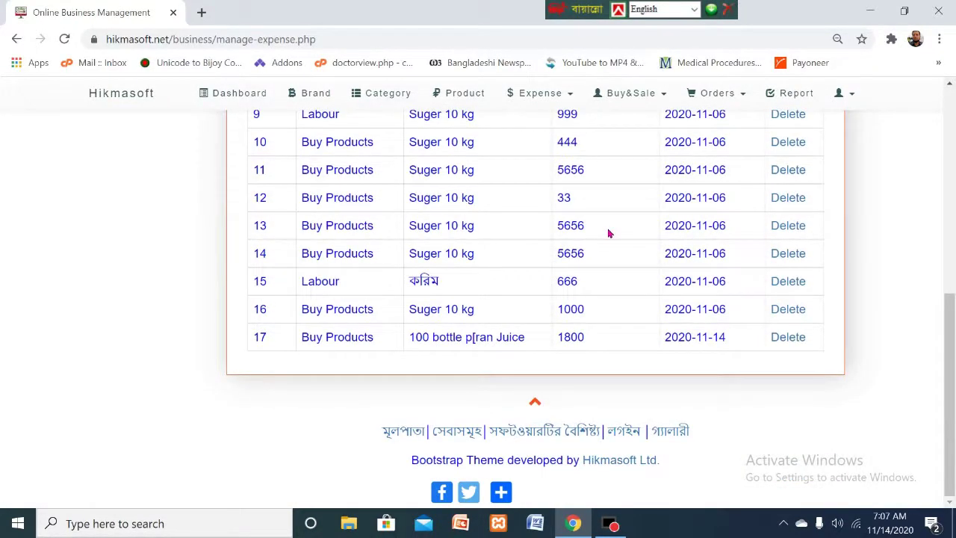
scroll(371, 339, up, 6)
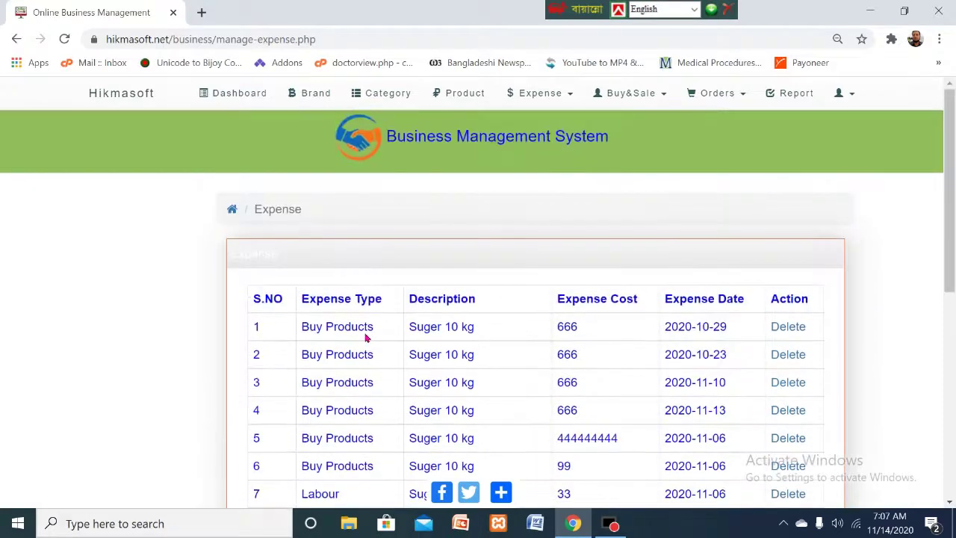
scroll(366, 338, down, 6)
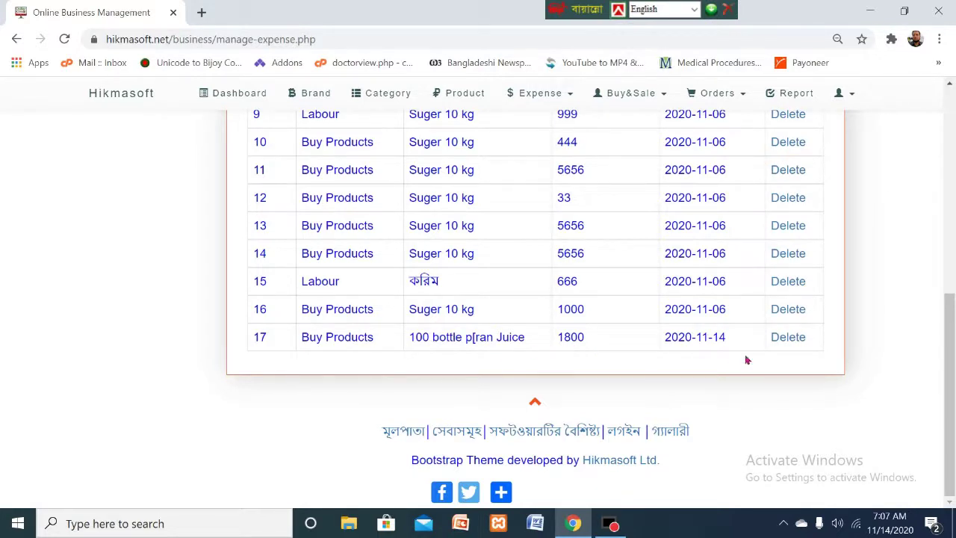
drag(947, 327, 947, 112)
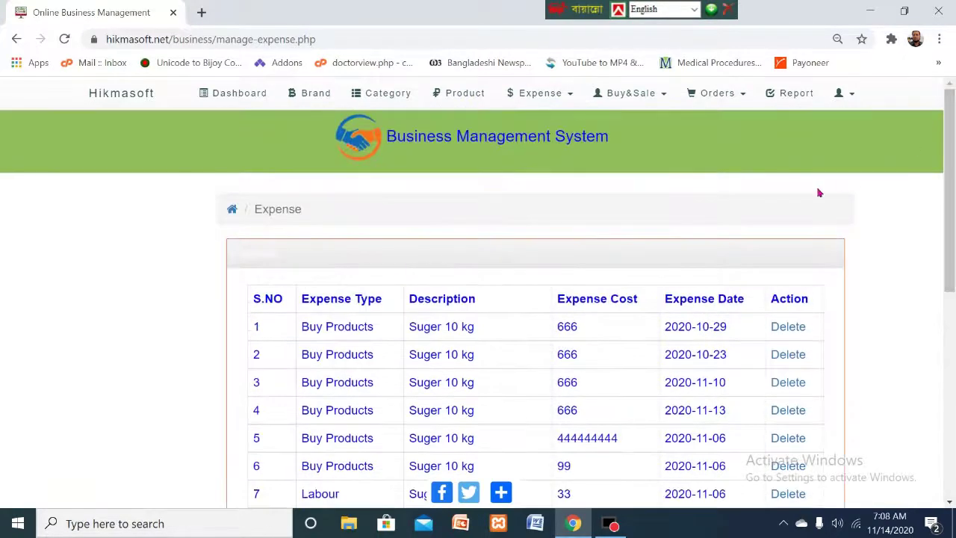
- Go to Expense > Add Expense, date it today (11/14/2020), and show the Expense Type options
click(572, 98)
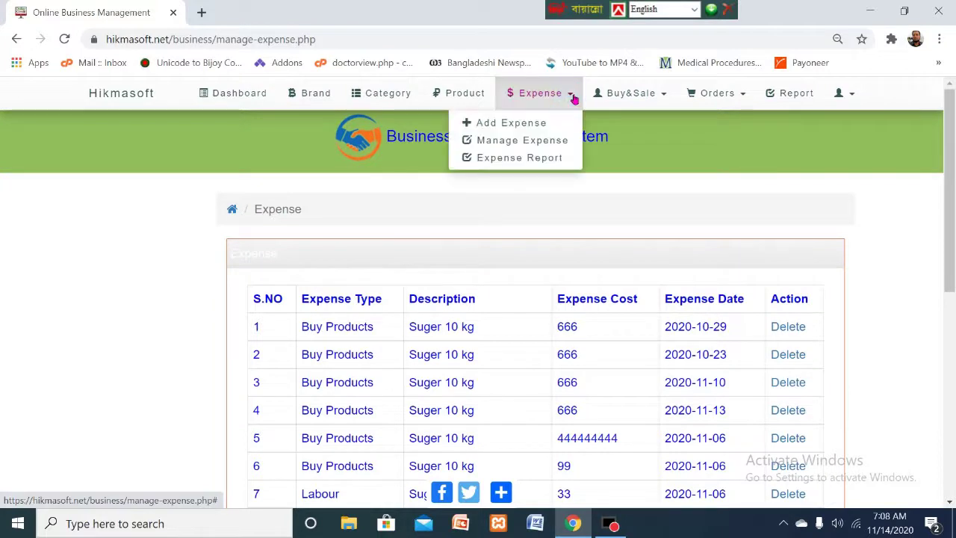
click(509, 124)
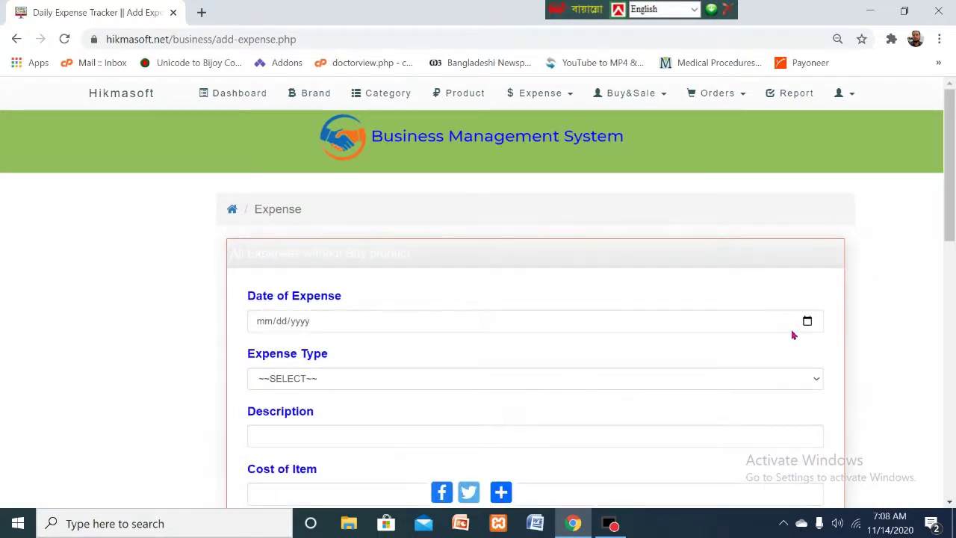
scroll(302, 280, down, 1)
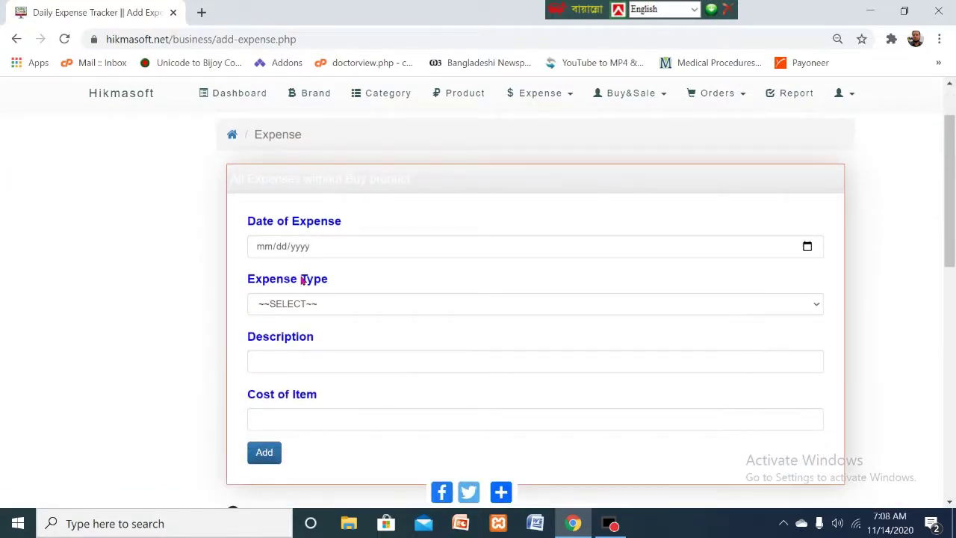
click(806, 247)
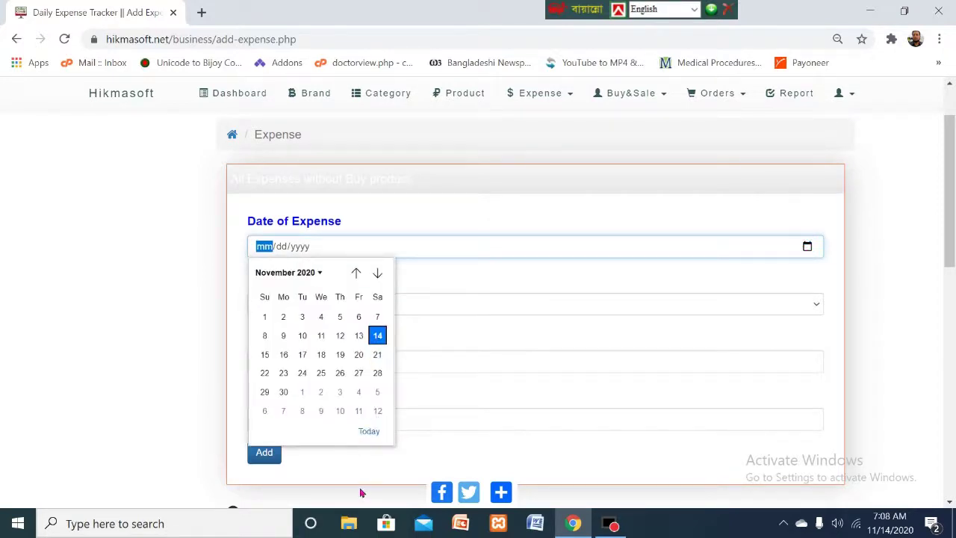
click(369, 432)
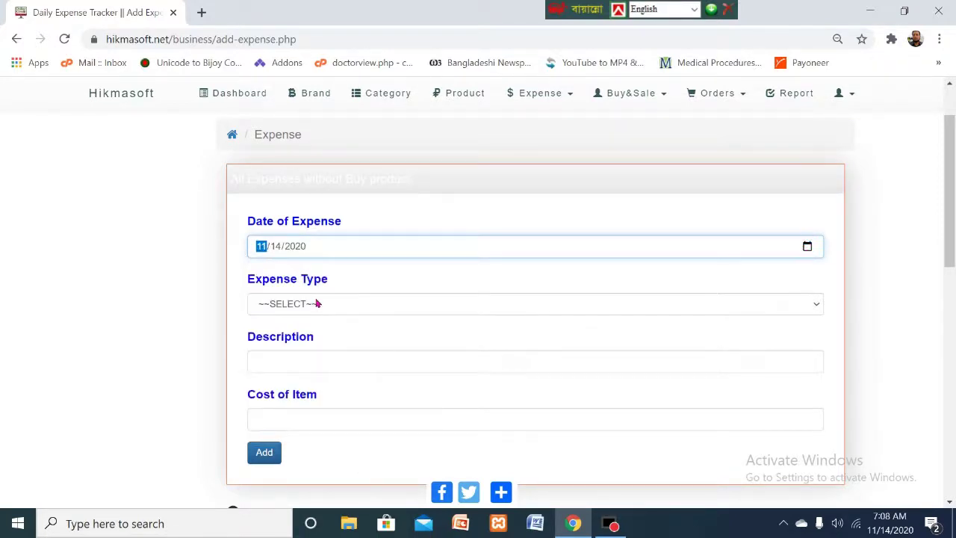
click(318, 303)
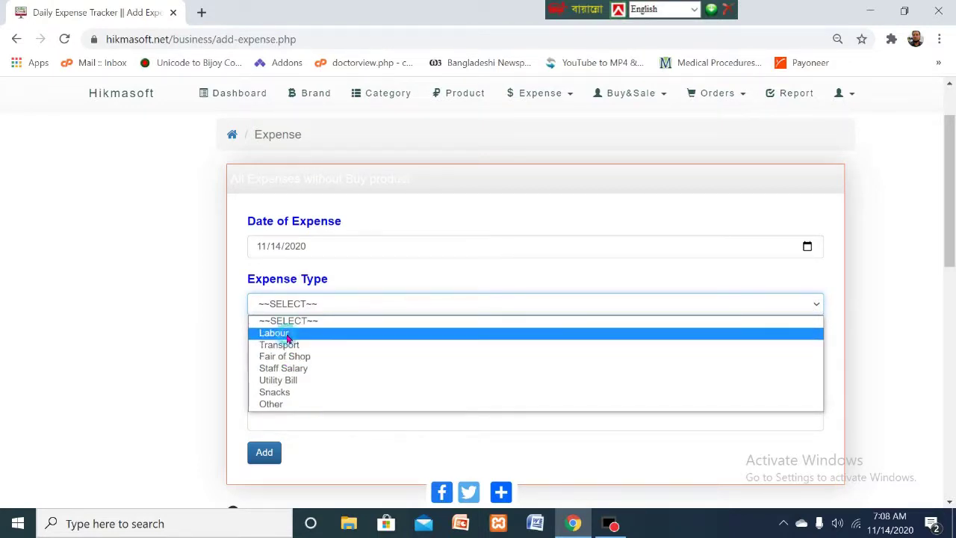
- Add a Labour expense costing 200 with the worker's name as its description
click(288, 336)
click(298, 368)
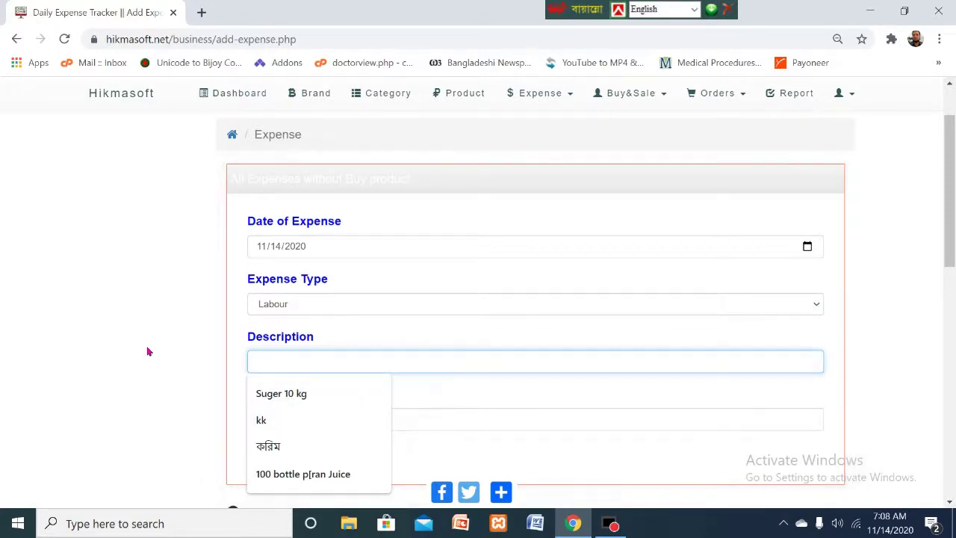
click(527, 335)
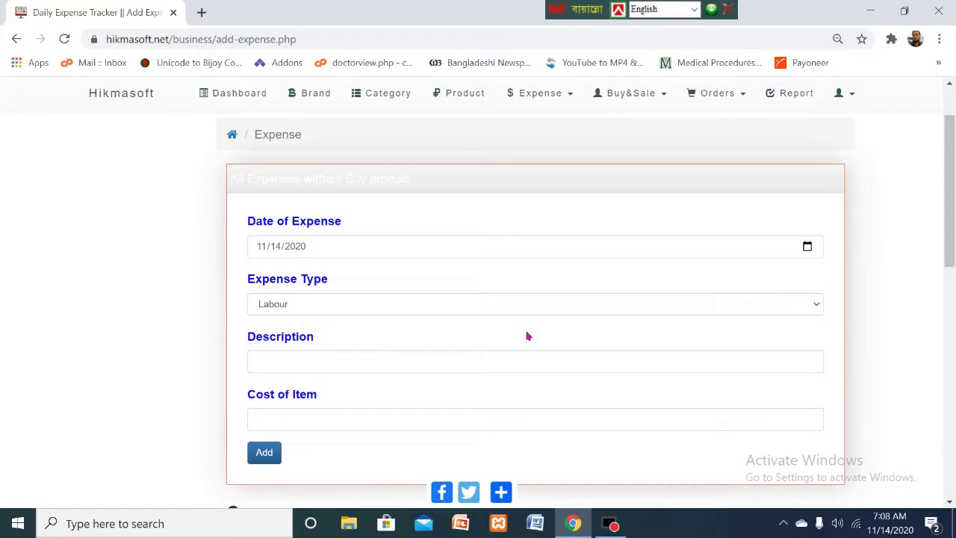
click(284, 365)
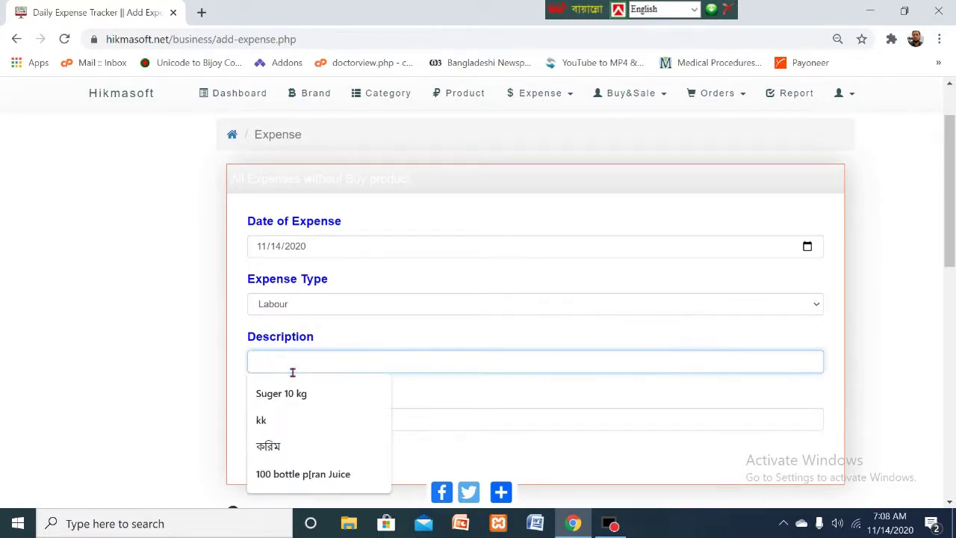
text(Salam)
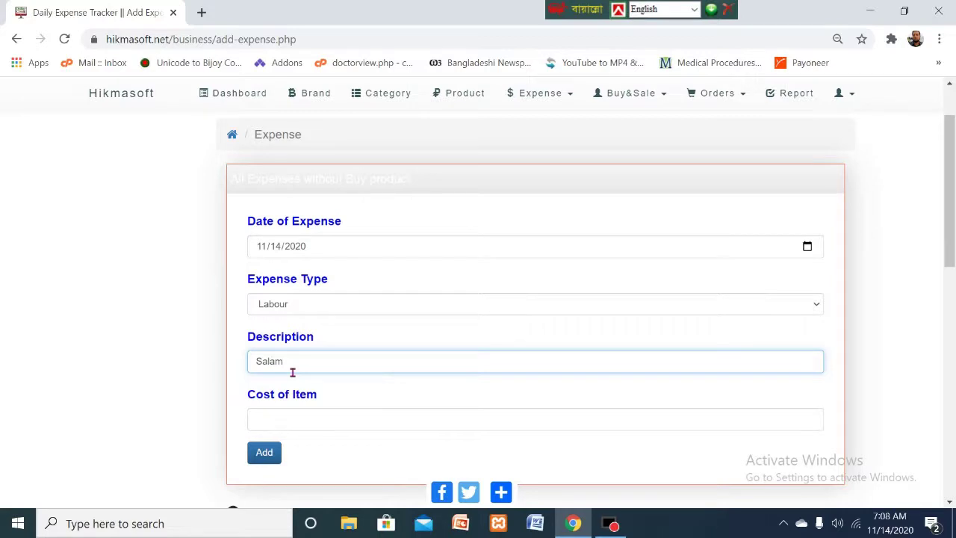
click(173, 363)
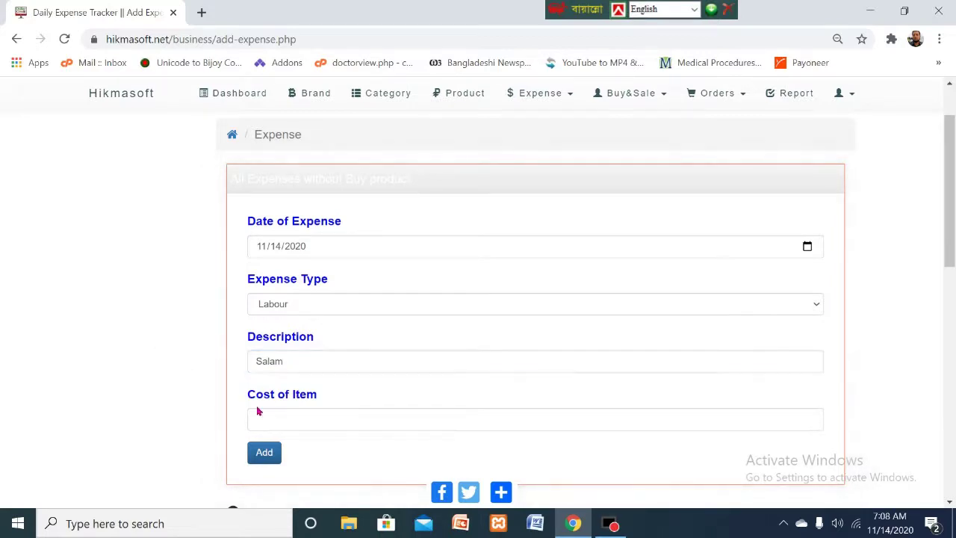
click(336, 424)
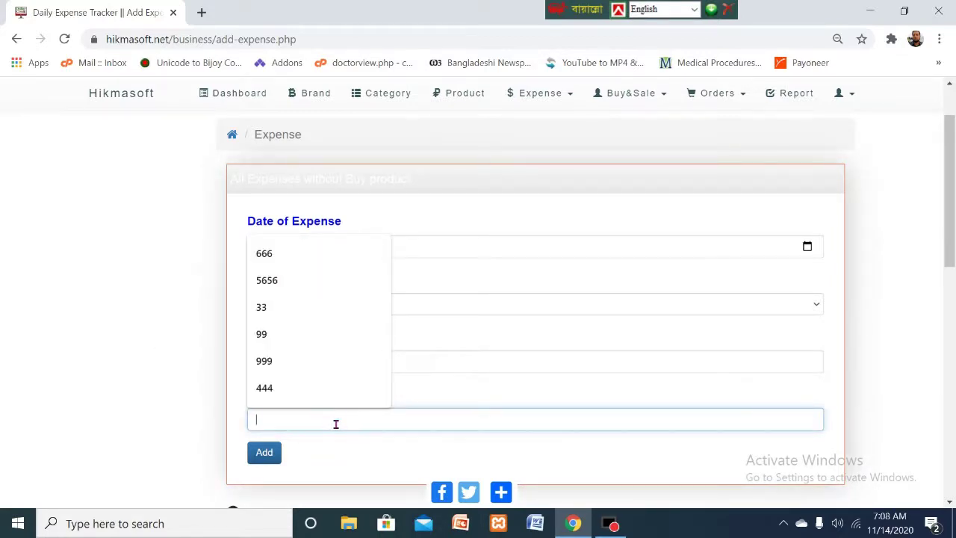
text(200)
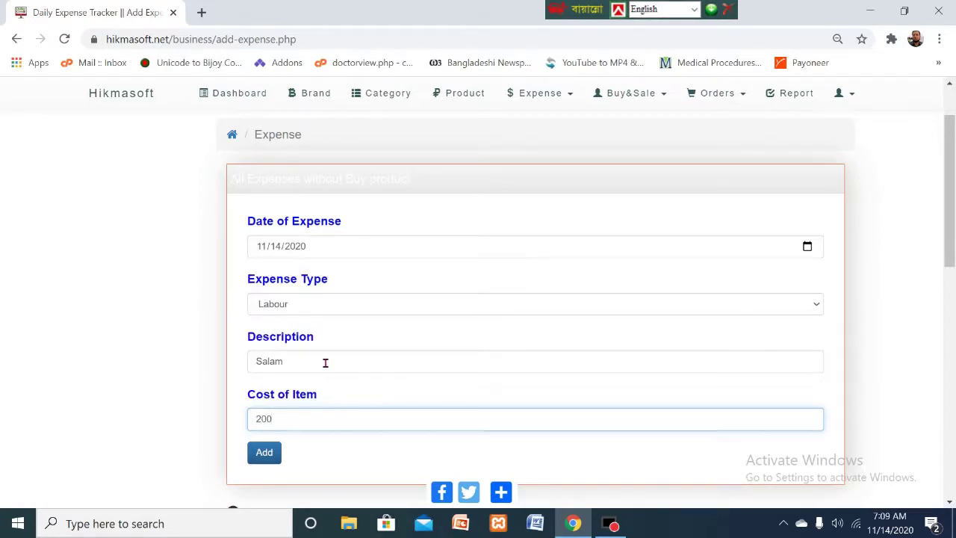
click(270, 456)
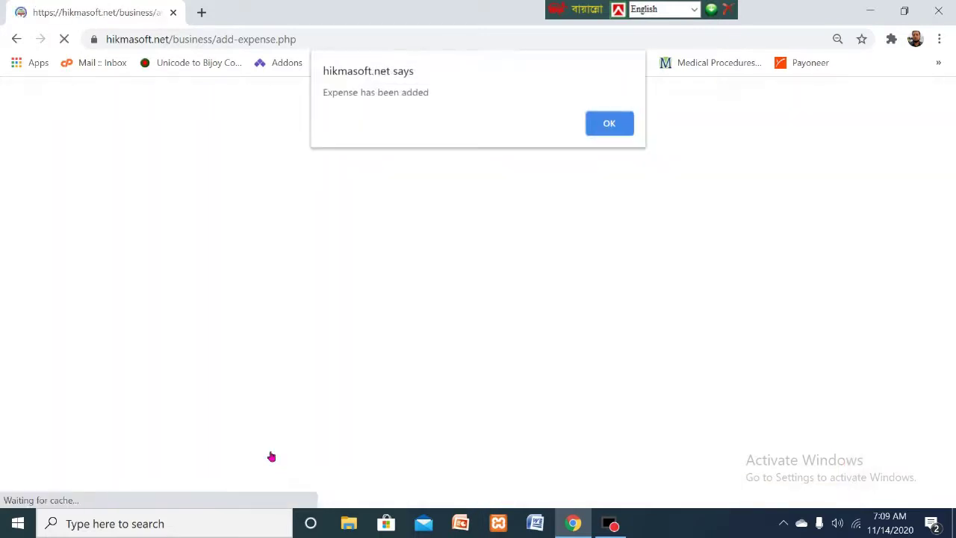
- Dismiss the confirmation and scroll the Manage Expense table down and back to the top
click(608, 124)
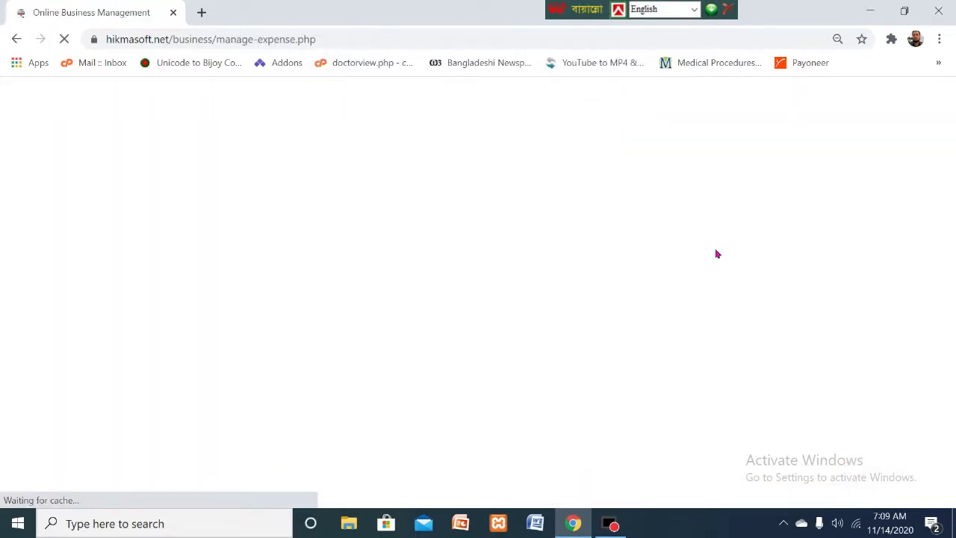
scroll(717, 254, down, 6)
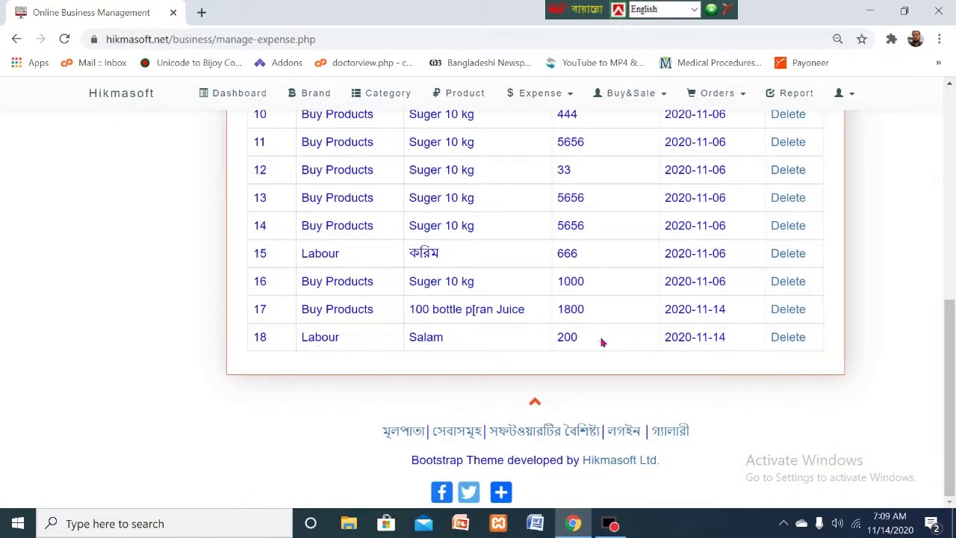
drag(951, 342, 951, 115)
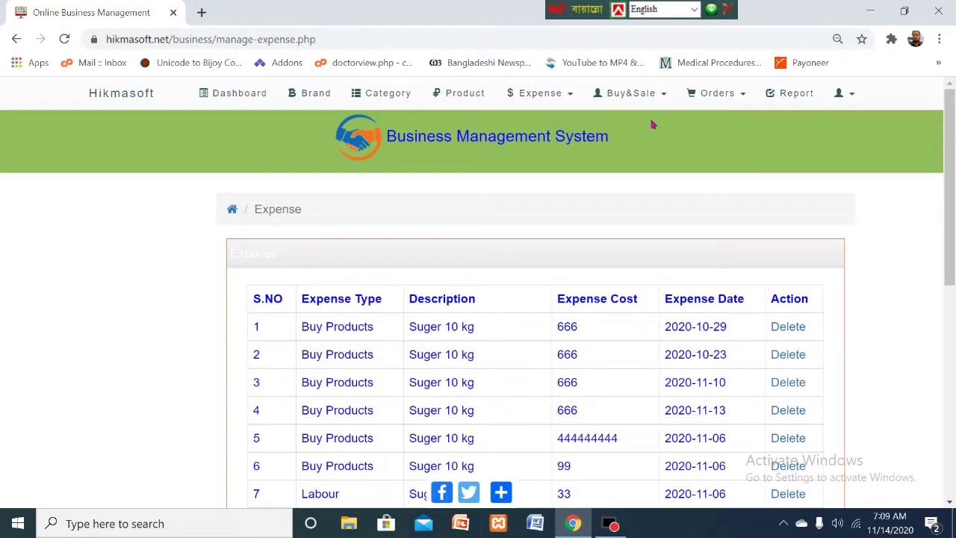
- Open Buy&Sale > Customer to show the Customer Information Table
click(665, 96)
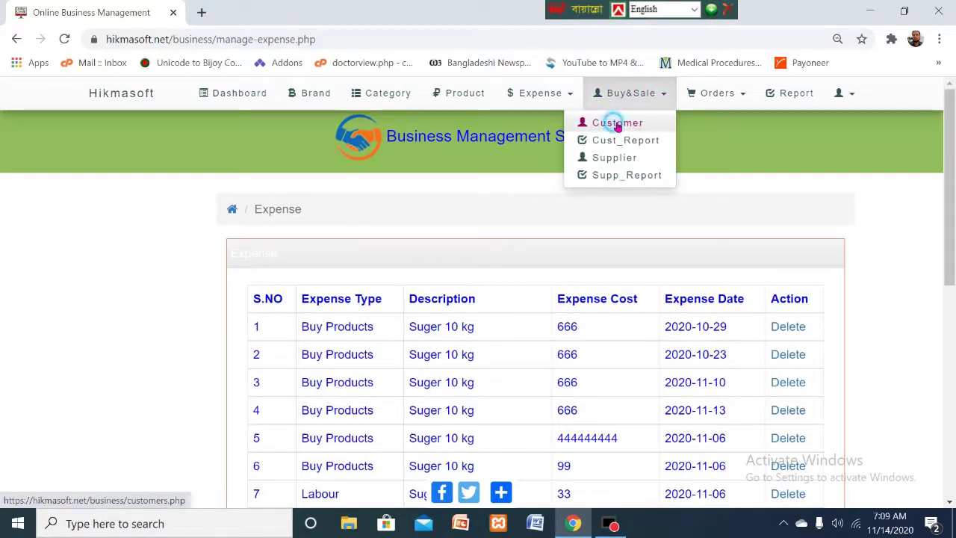
click(617, 124)
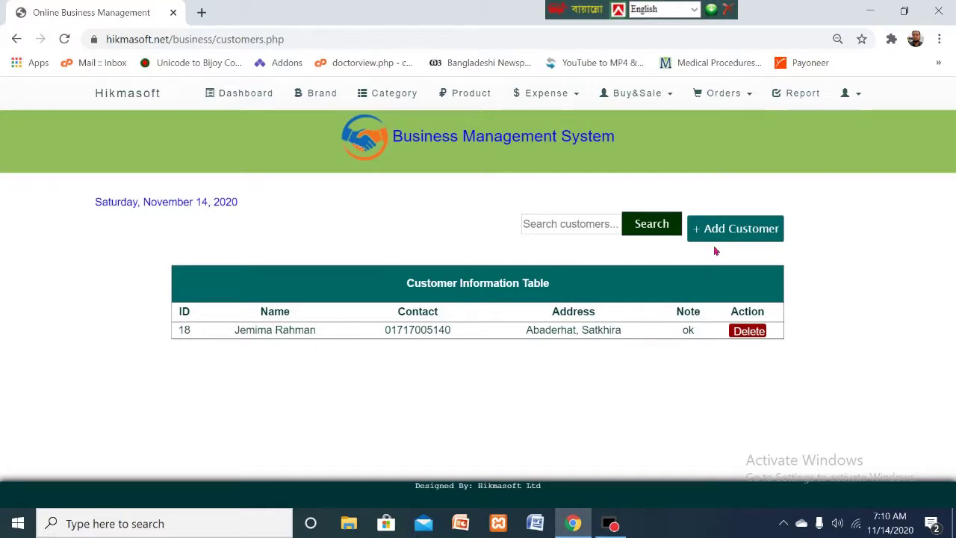
- Add a customer with full name, contact number, suggested address and note 'Note', then submit
click(733, 230)
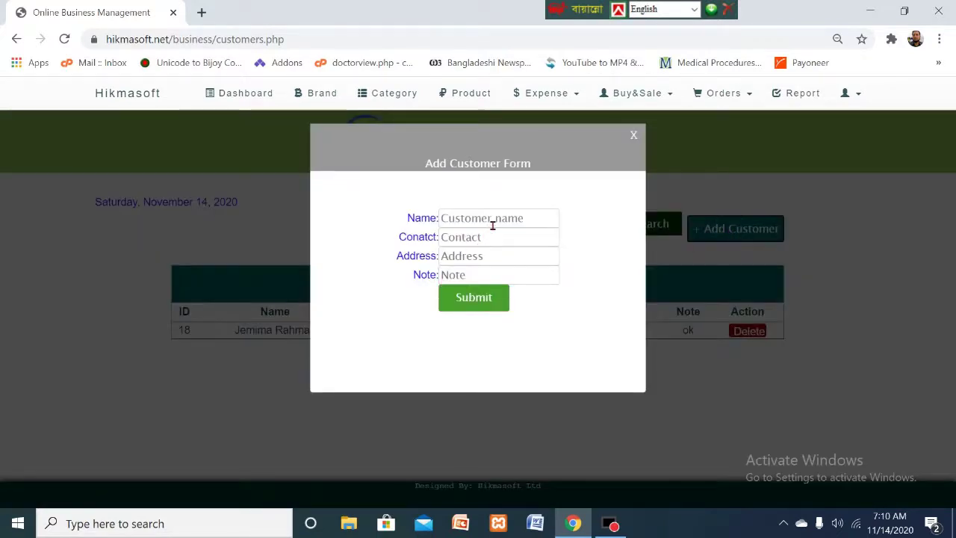
click(492, 225)
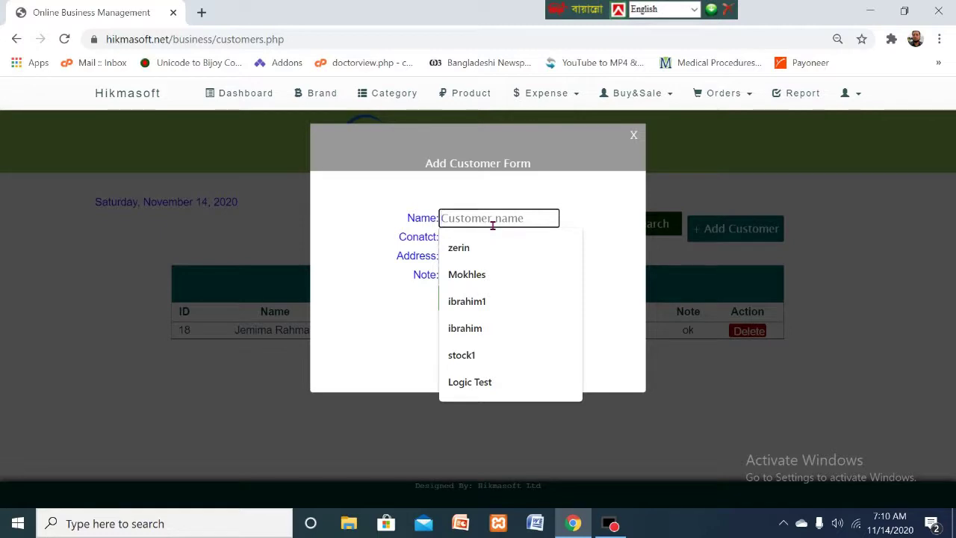
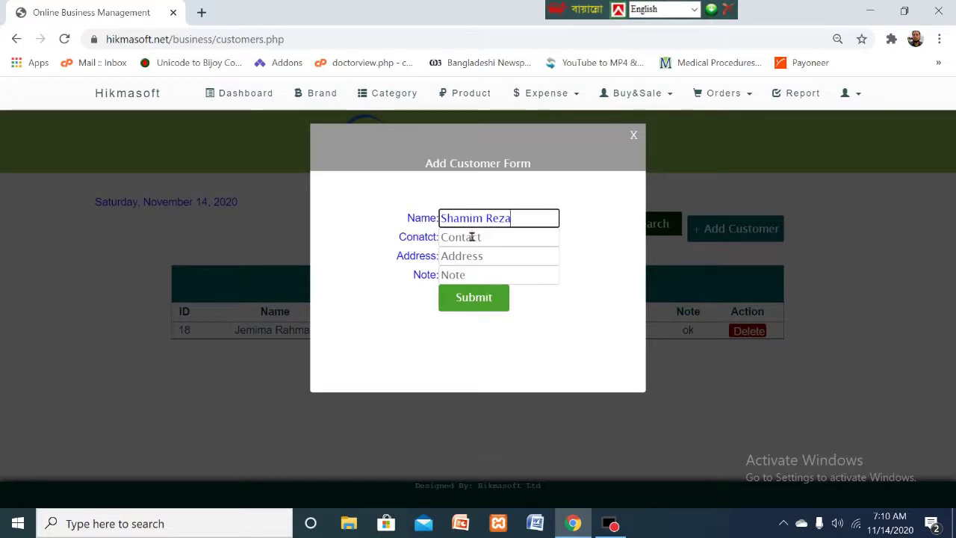
click(471, 243)
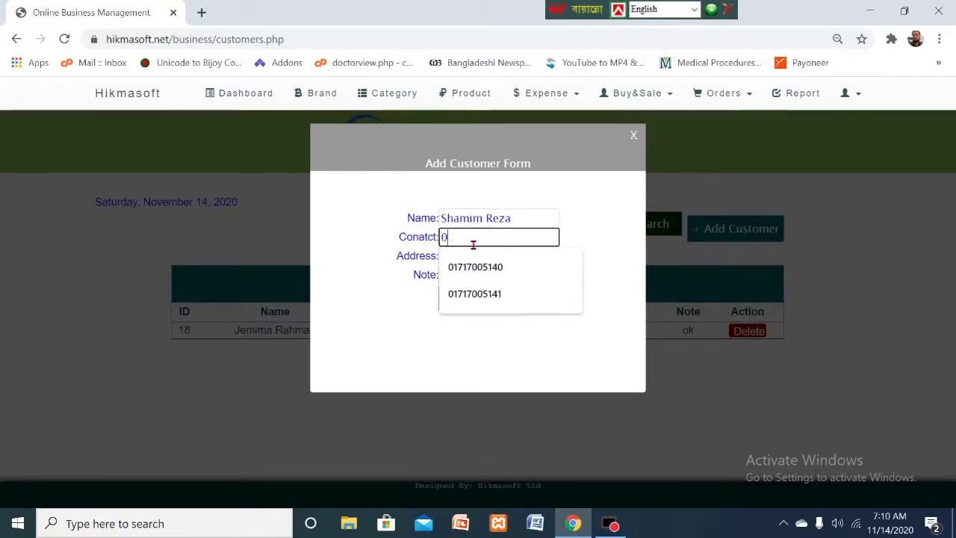
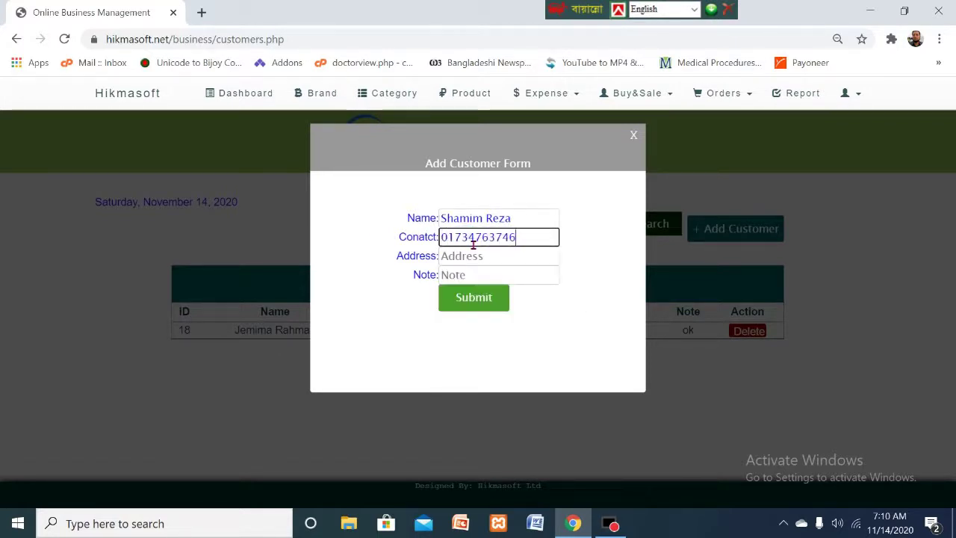
click(497, 255)
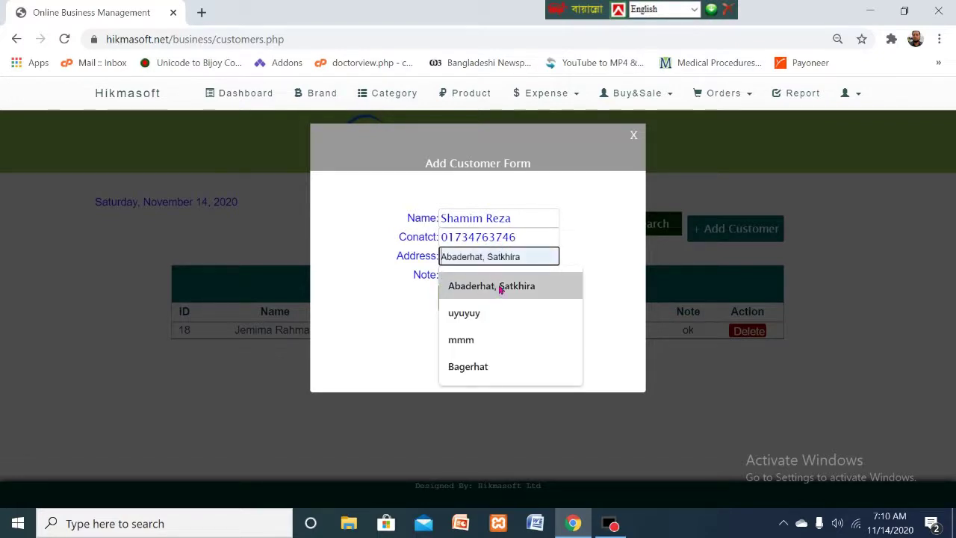
click(502, 288)
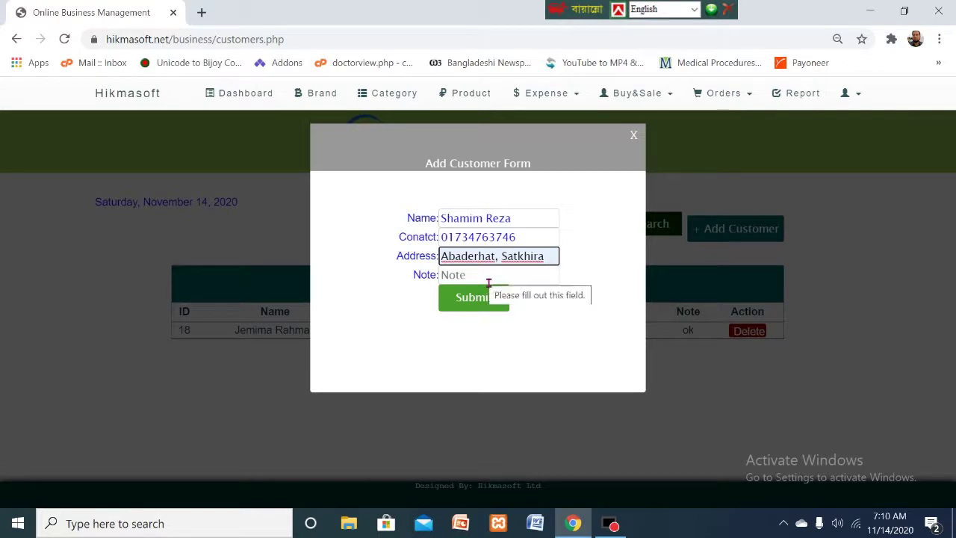
click(488, 281)
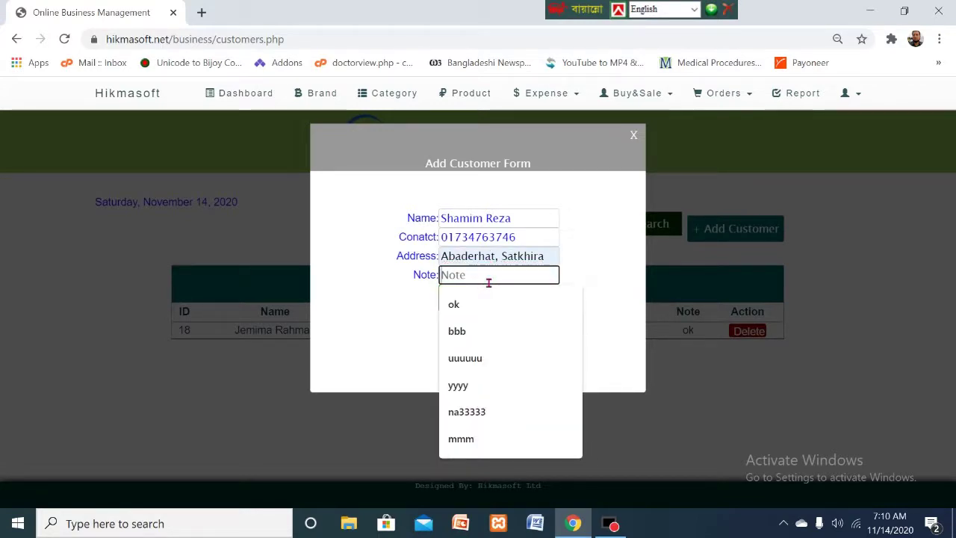
text(Note)
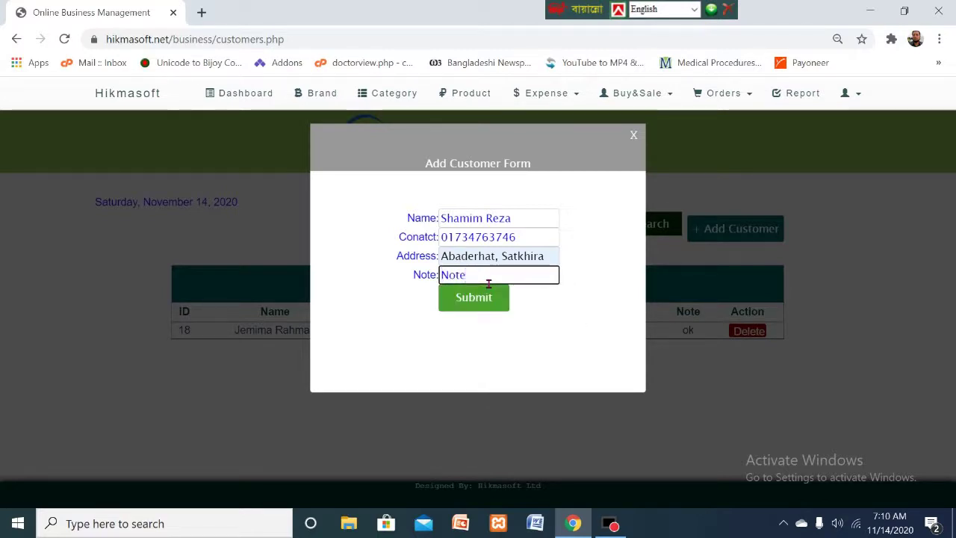
click(388, 318)
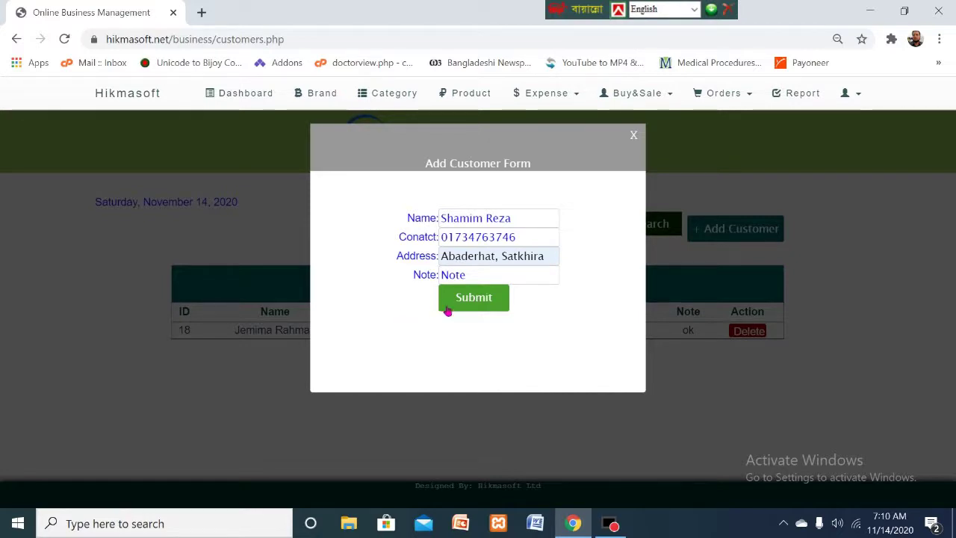
click(477, 302)
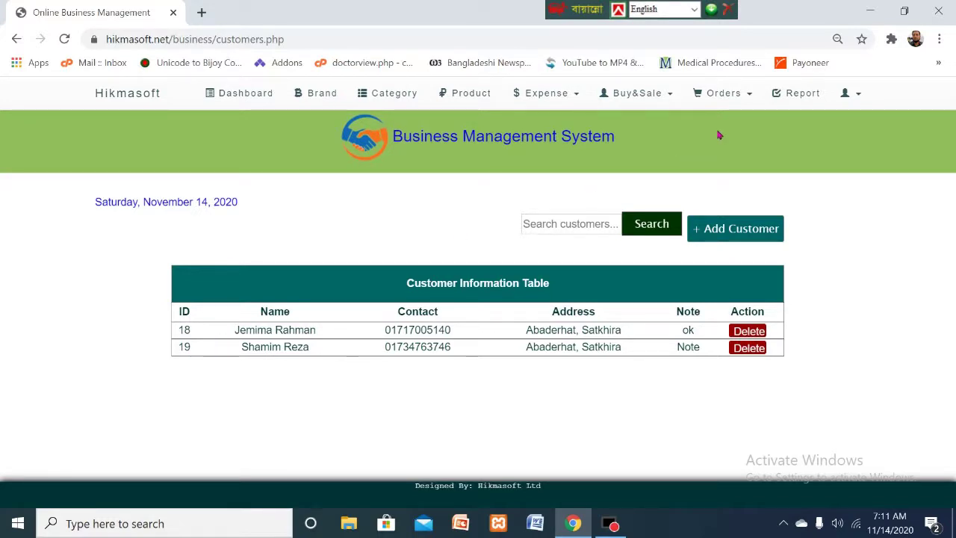
- Open Orders > Add Orders to start a new order
click(749, 96)
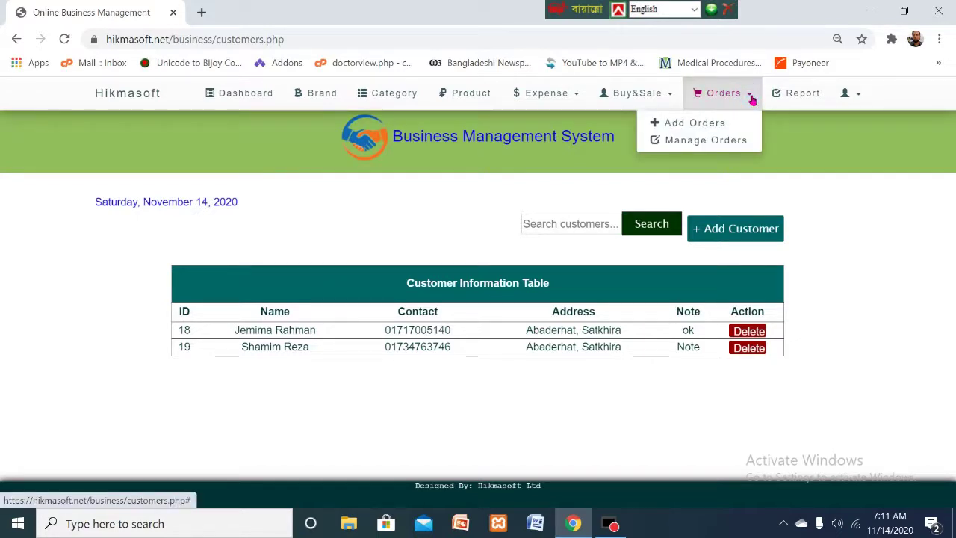
click(692, 125)
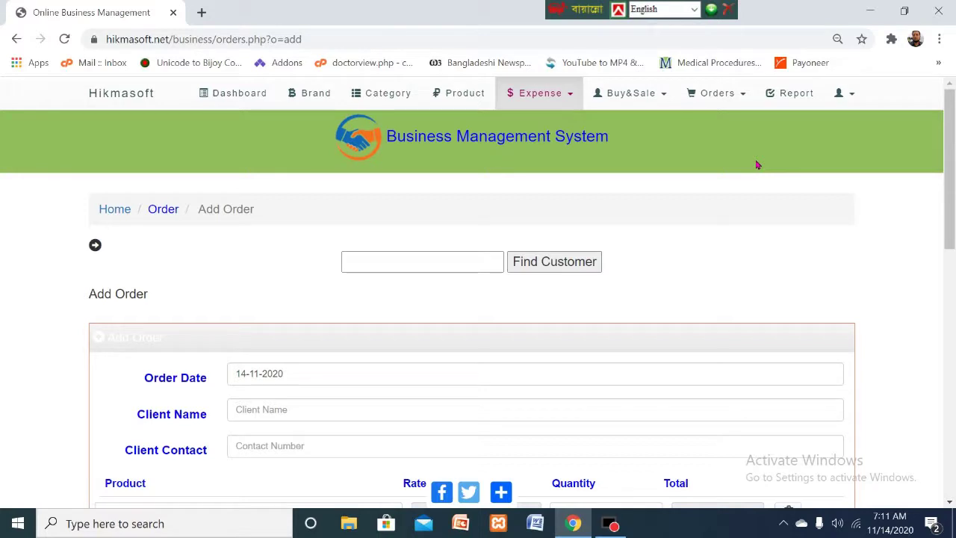
click(668, 96)
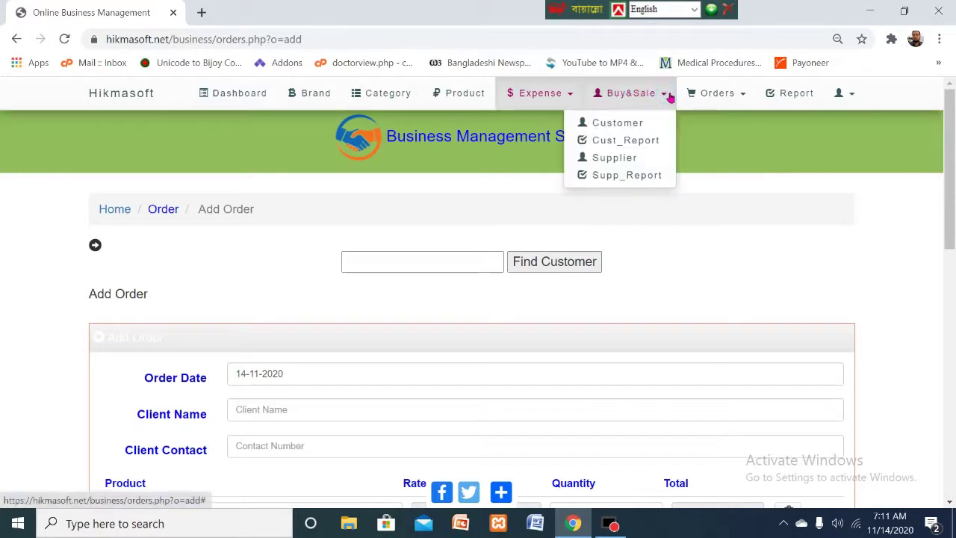
click(640, 127)
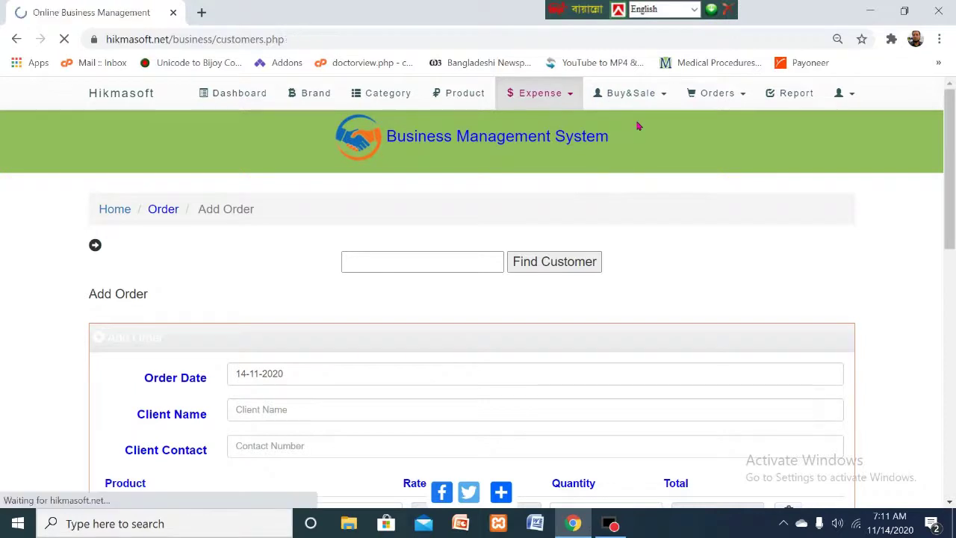
click(753, 94)
click(712, 122)
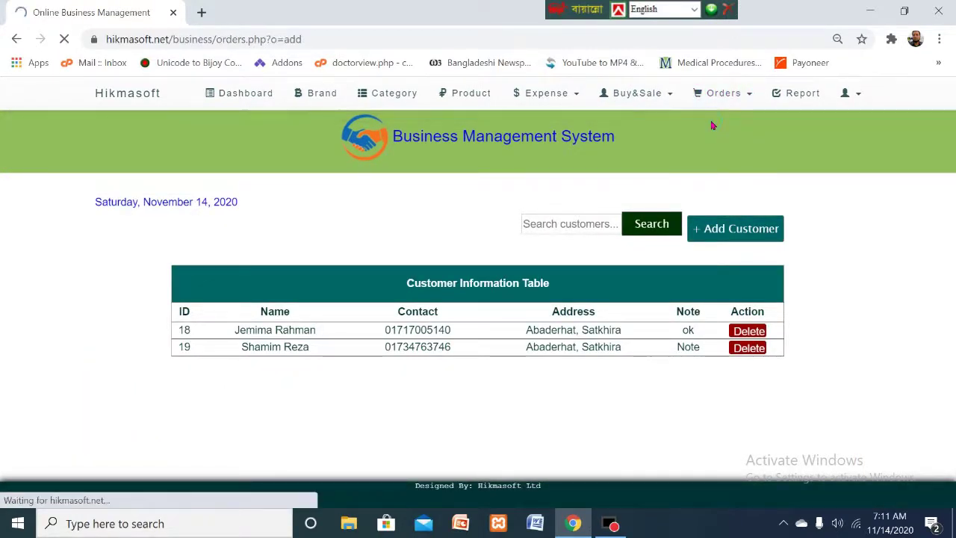
click(427, 269)
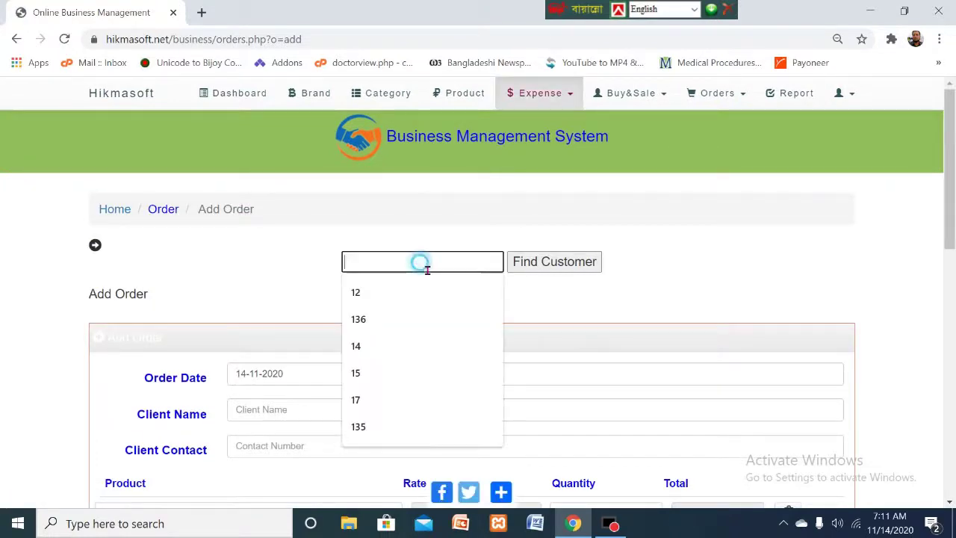
- Look up customer 19 to fill the order's client name and contact, then review the form
text(19)
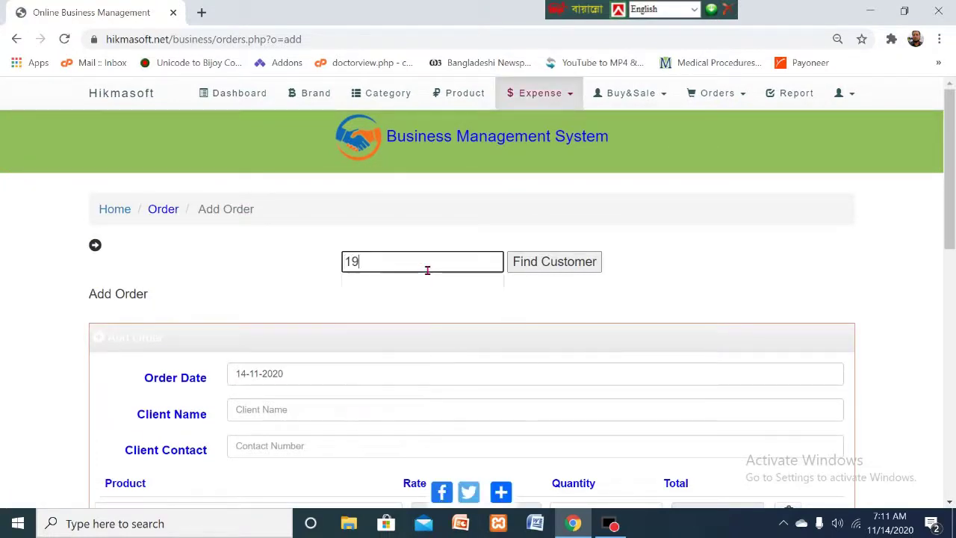
click(554, 266)
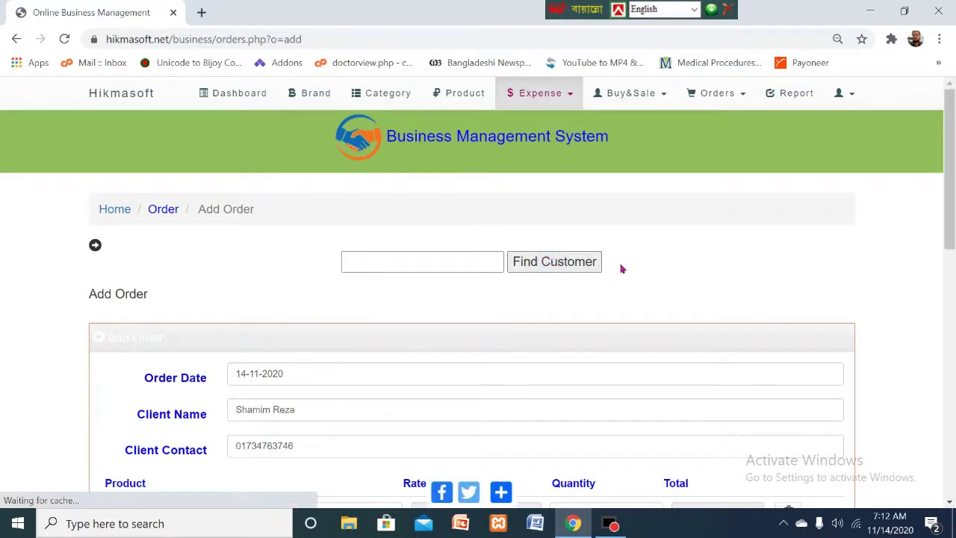
click(950, 166)
drag(951, 166, 952, 238)
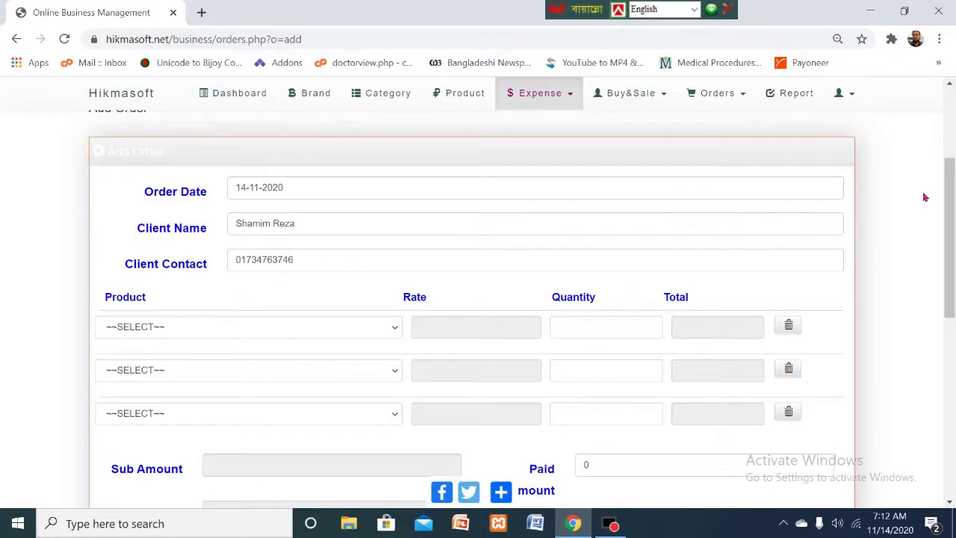
drag(950, 196, 950, 312)
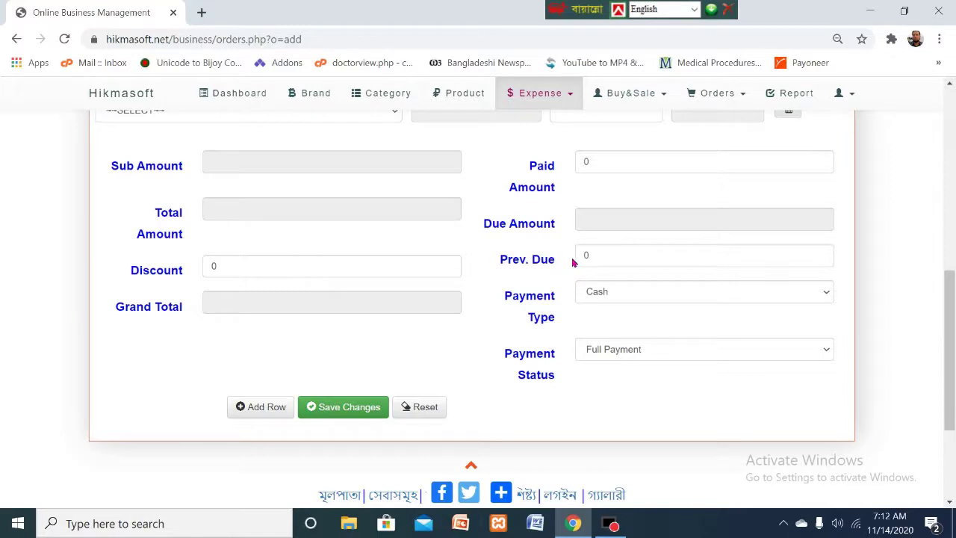
scroll(606, 265, up, 6)
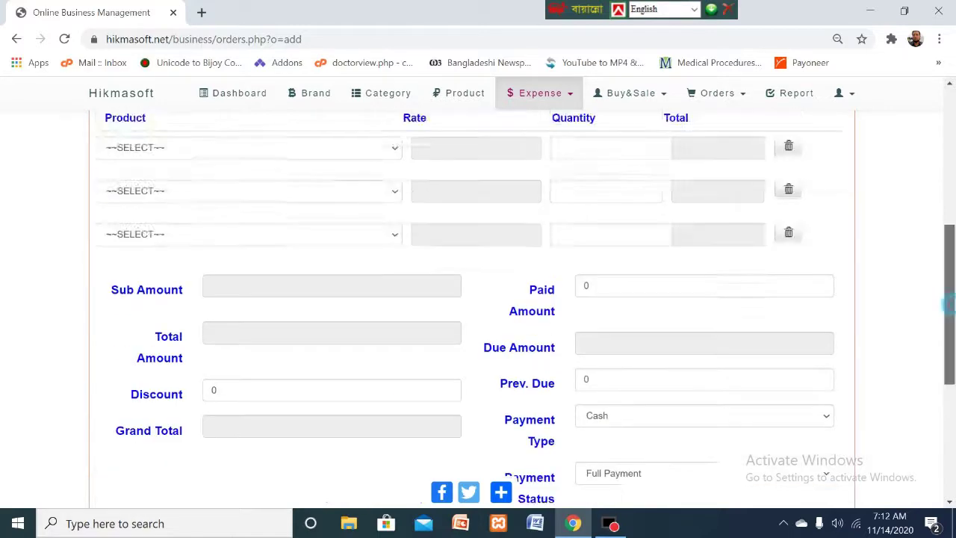
scroll(953, 217, down, 3)
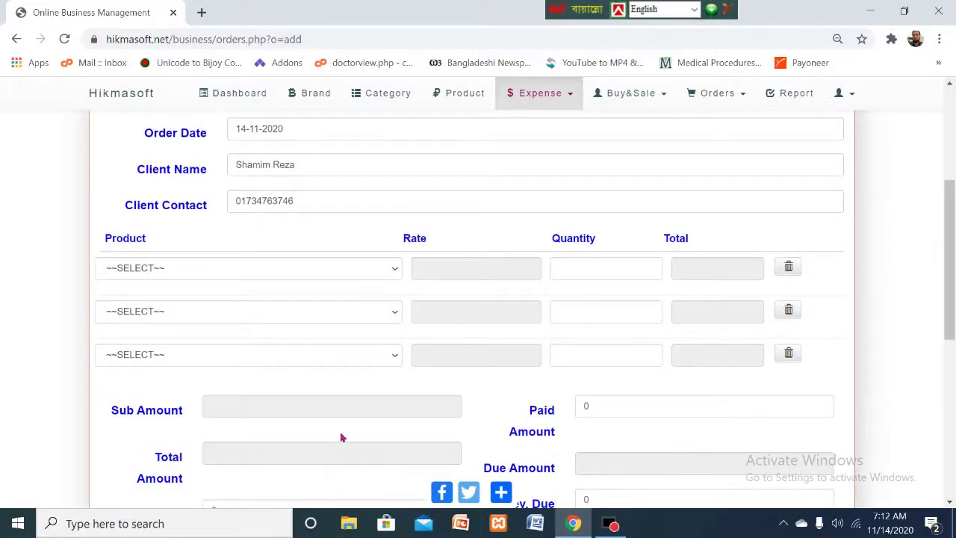
scroll(654, 326, down, 5)
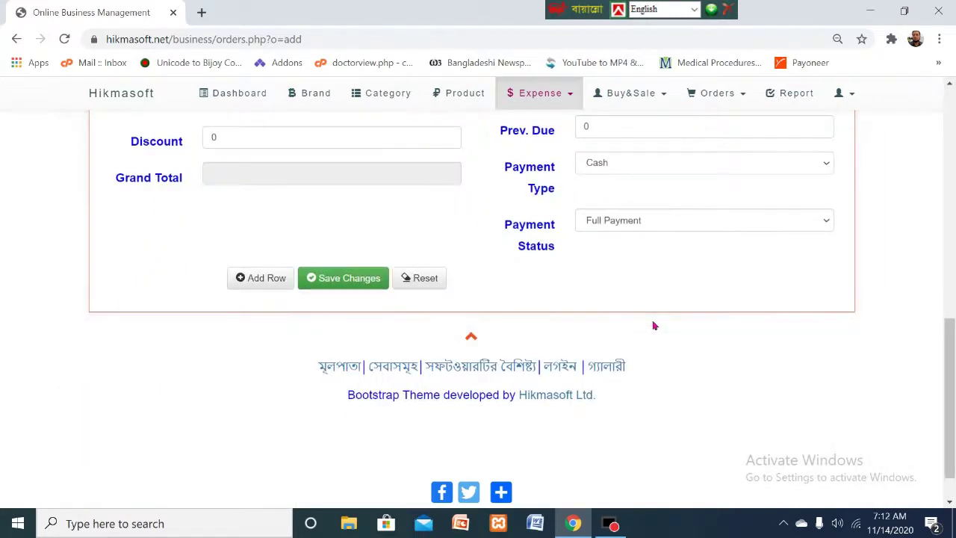
scroll(262, 288, up, 5)
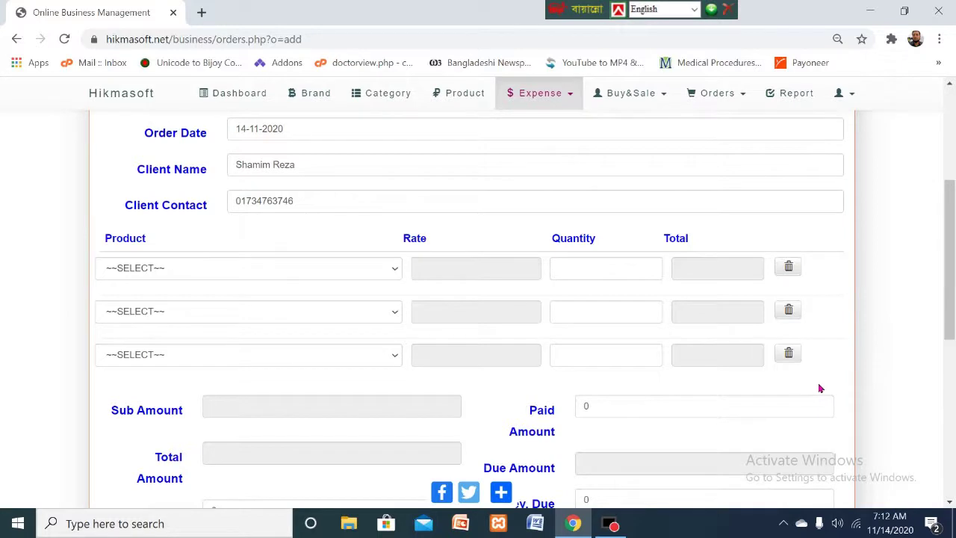
- Remove the second and third product rows and set the first line's product to Homeo Bangla Software
click(788, 353)
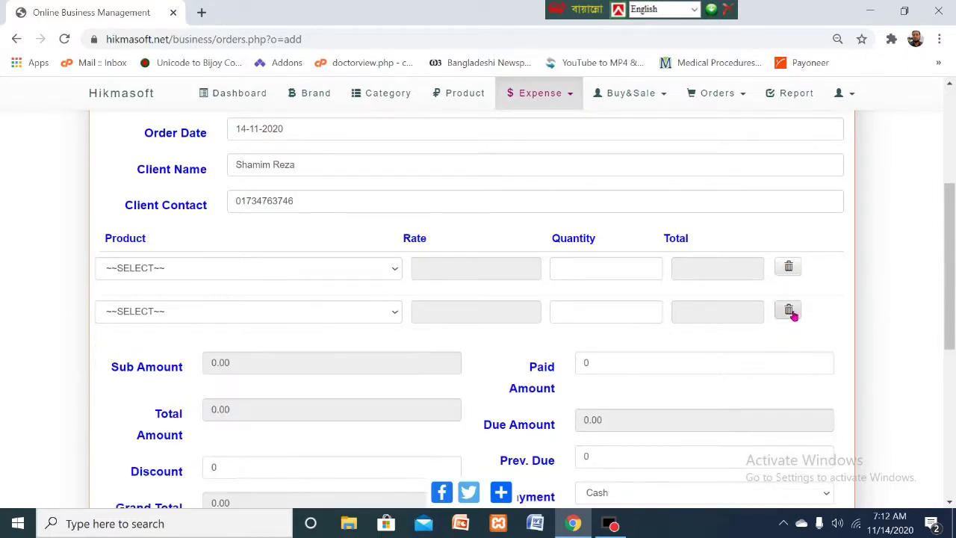
click(789, 311)
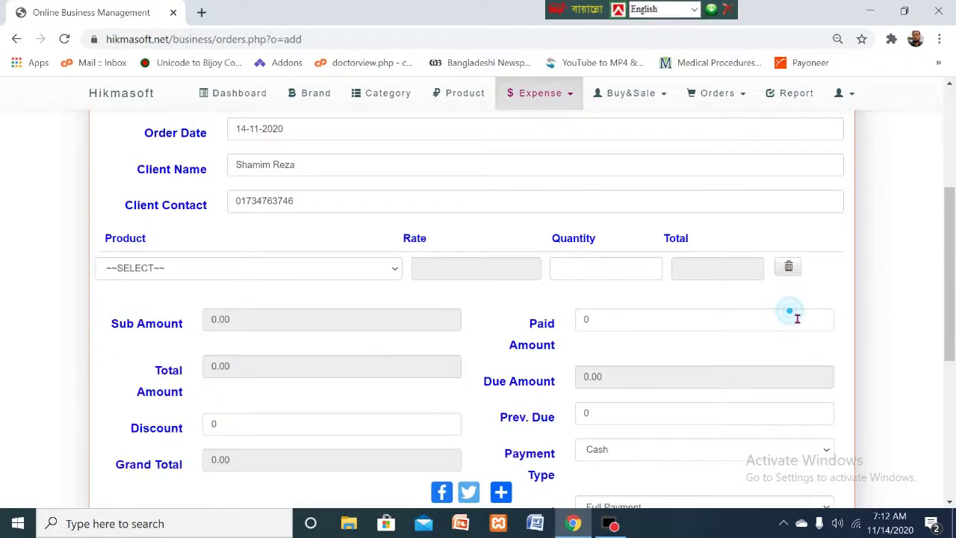
click(391, 269)
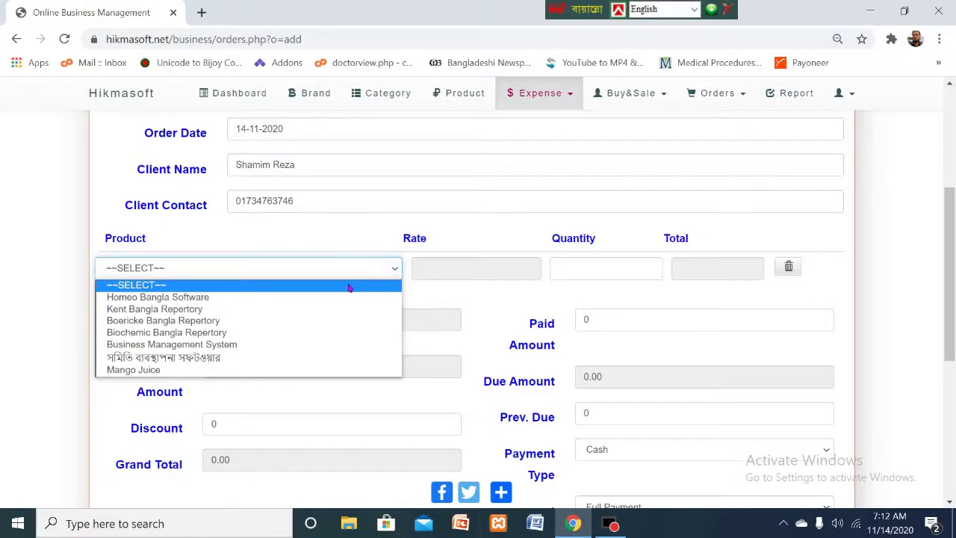
click(206, 298)
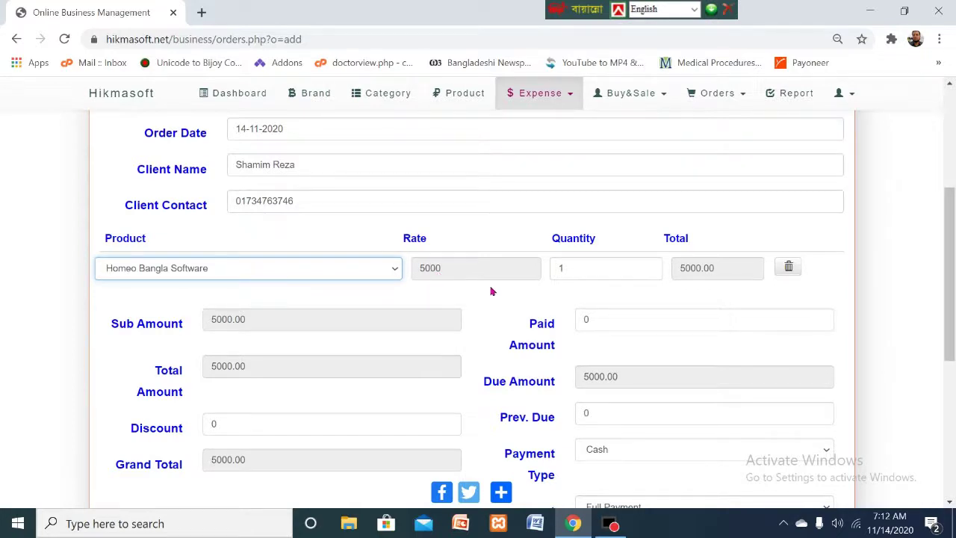
- Change the first line's quantity from 2 to 1, giving a 5000.00 total
drag(585, 273, 545, 274)
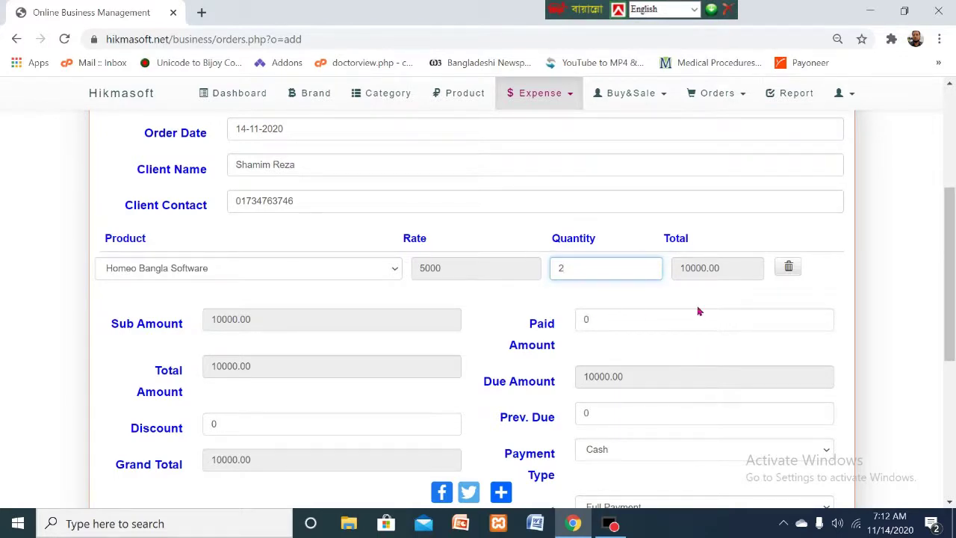
scroll(698, 311, down, 1)
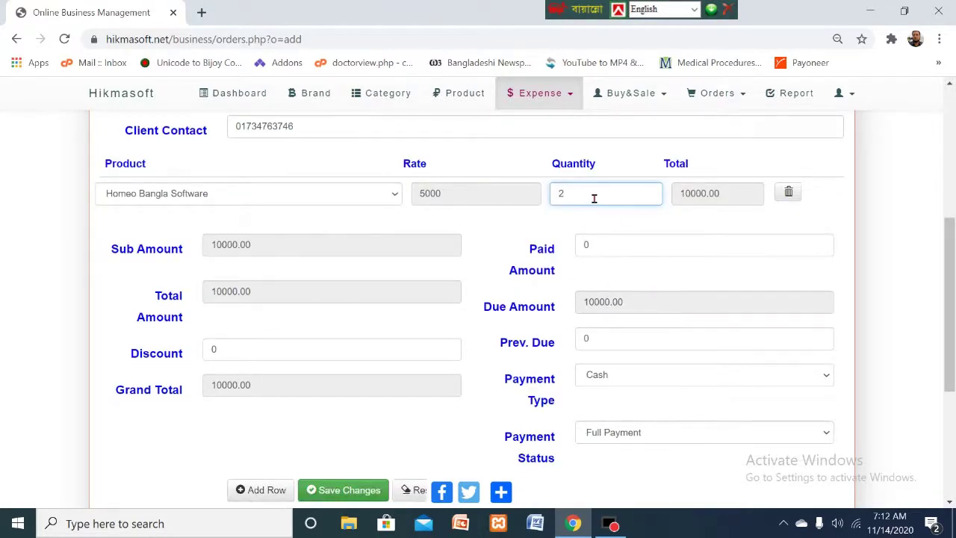
key(BackSpace)
text(1)
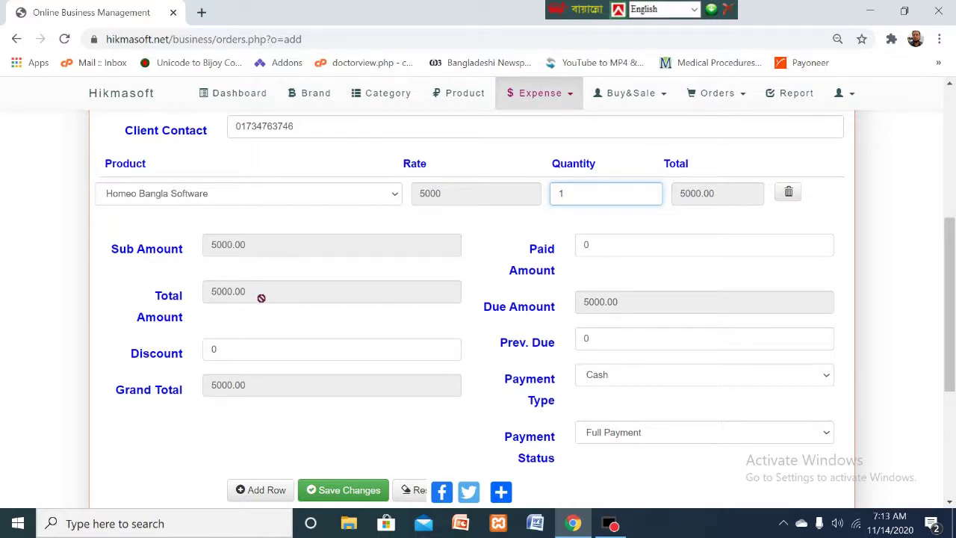
- Enter a 1000 discount and a 2500 paid amount, leaving 4000.00 grand total and 1500.00 due
double_click(215, 349)
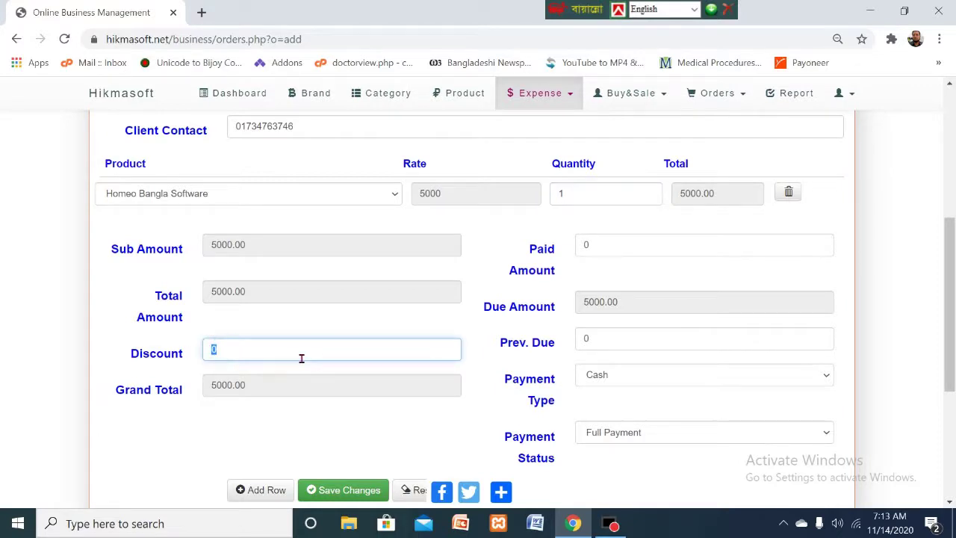
text(1000)
click(606, 246)
text(200)
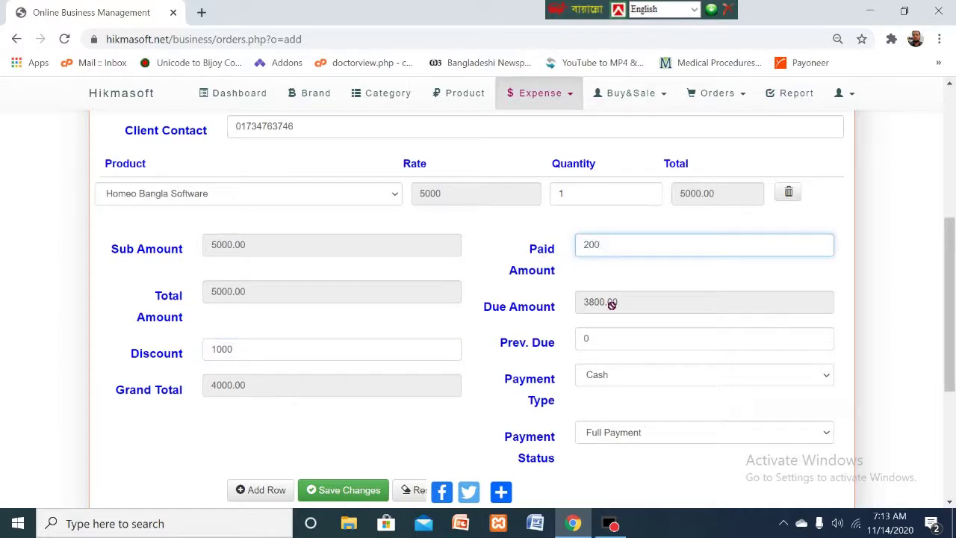
text(0)
key(BackSpace)
key(BackSpace)
key(BackSpace)
key(BackSpace)
text(2500)
scroll(730, 415, down, 2)
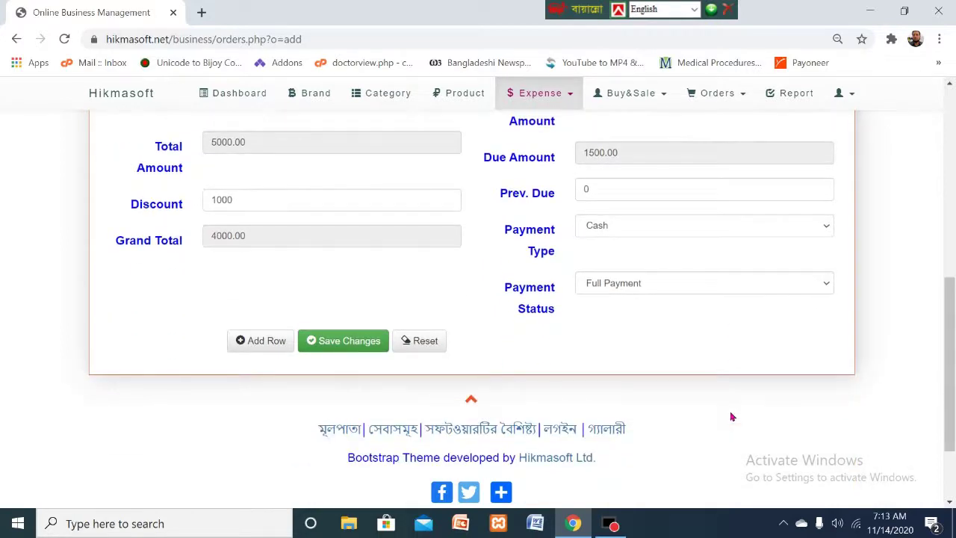
scroll(732, 417, up, 1)
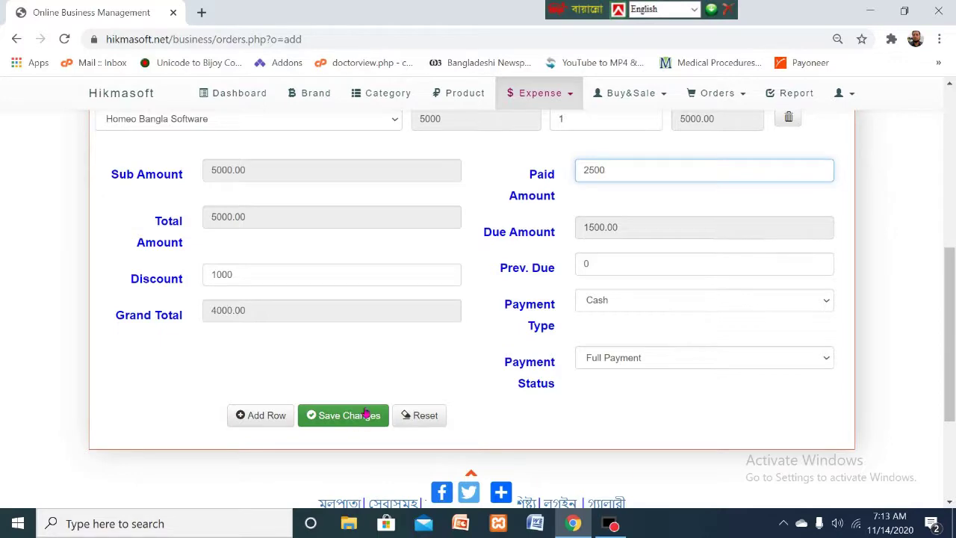
- Submit the order form with Save Changes
click(363, 413)
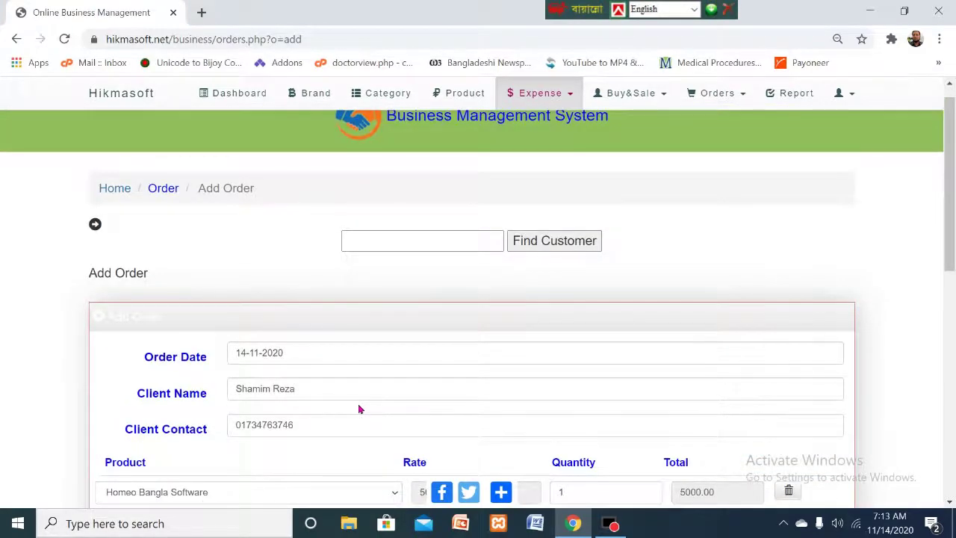
scroll(358, 410, down, 2)
scroll(338, 359, down, 4)
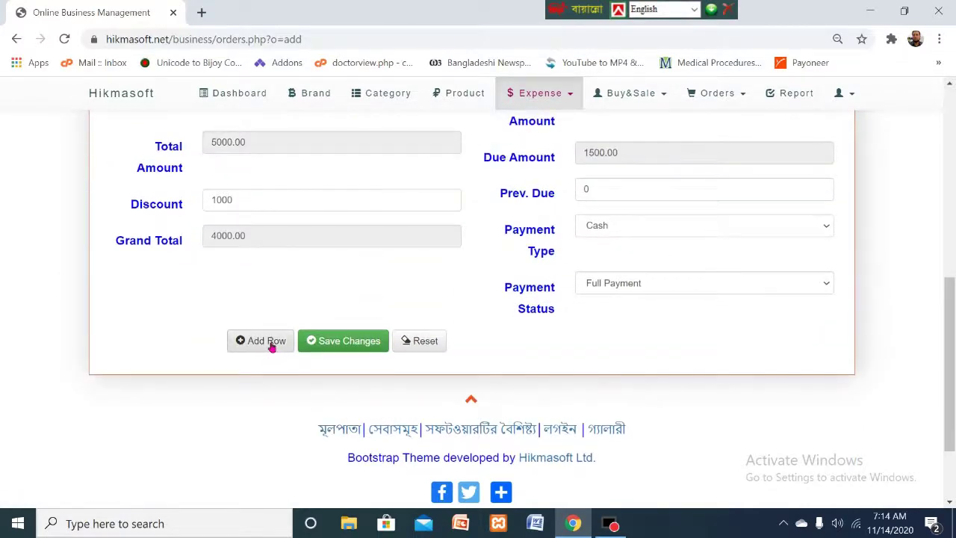
- Add a second line of 5 Mango Juice (100.00), making grand total 4100.00 and due 1600.00
click(270, 343)
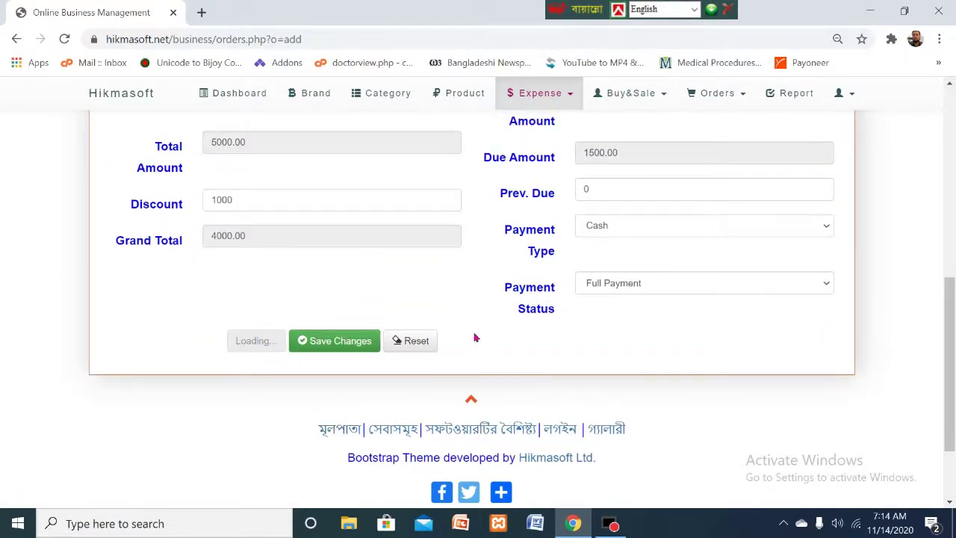
scroll(474, 338, up, 6)
scroll(408, 340, down, 2)
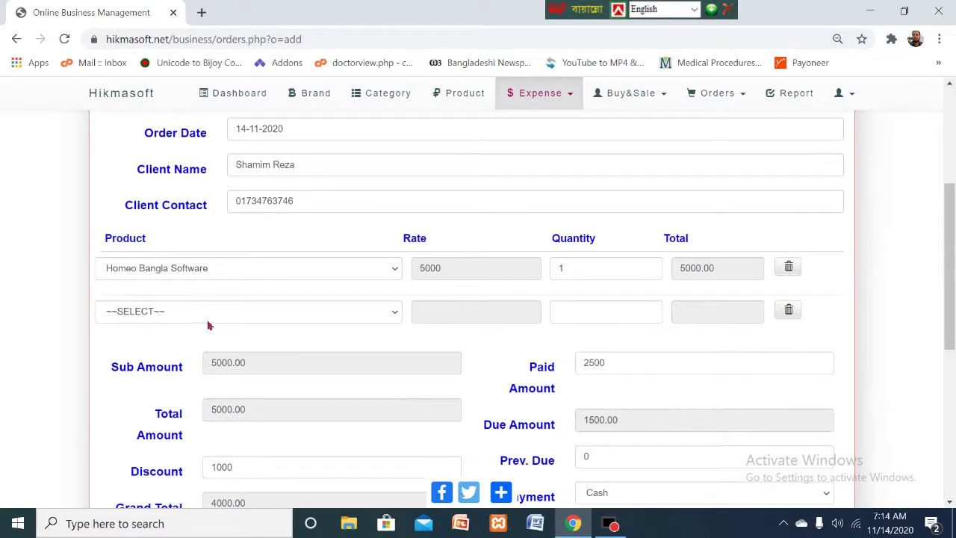
click(395, 319)
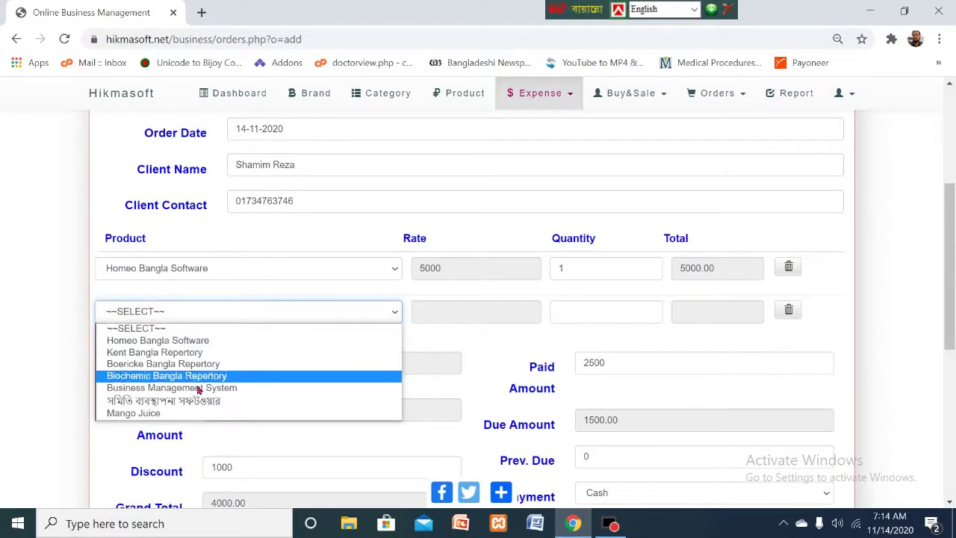
click(151, 414)
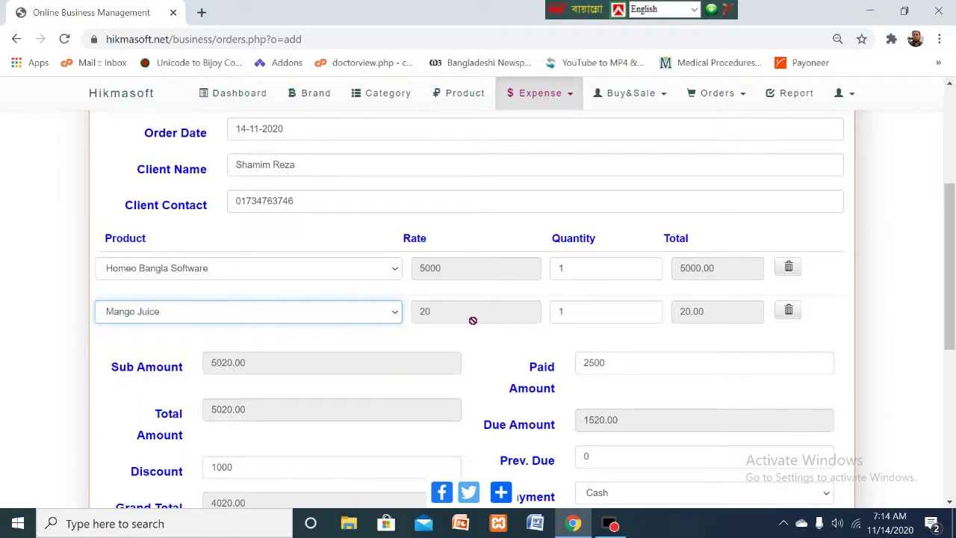
double_click(584, 318)
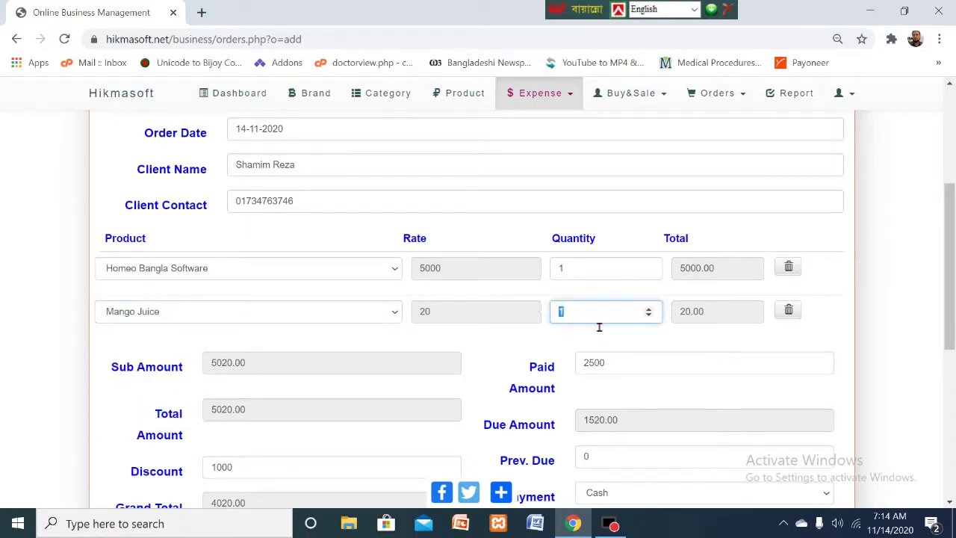
text(5)
scroll(676, 333, down, 2)
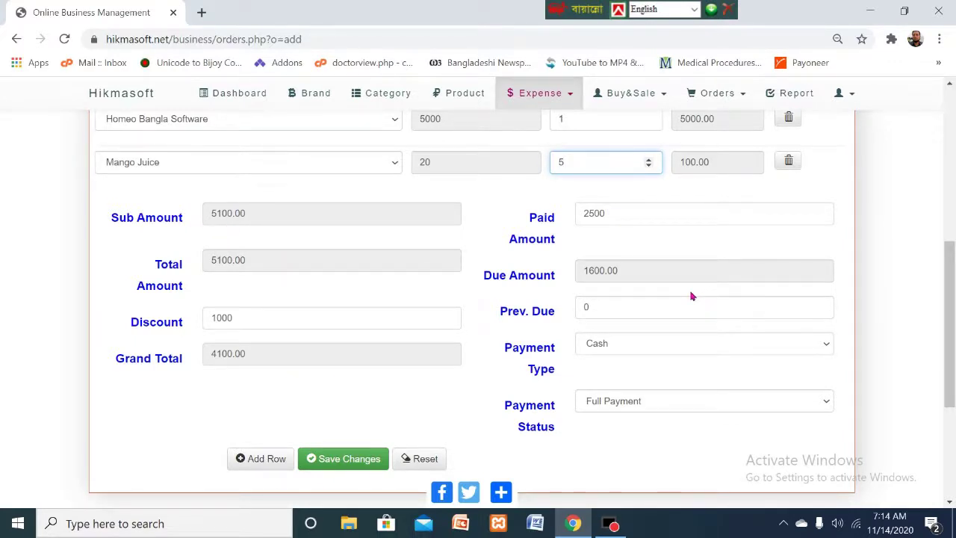
scroll(680, 299, up, 1)
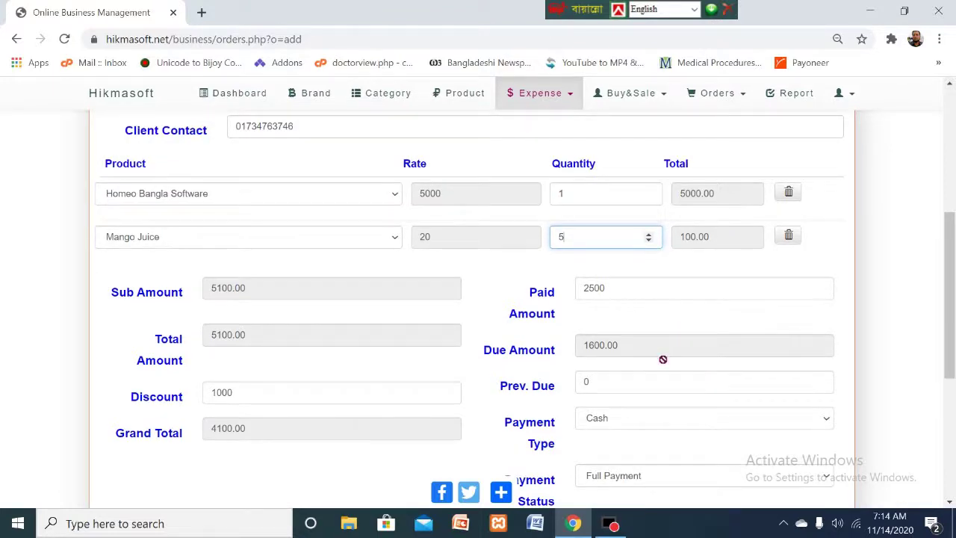
scroll(662, 359, down, 2)
scroll(659, 360, up, 4)
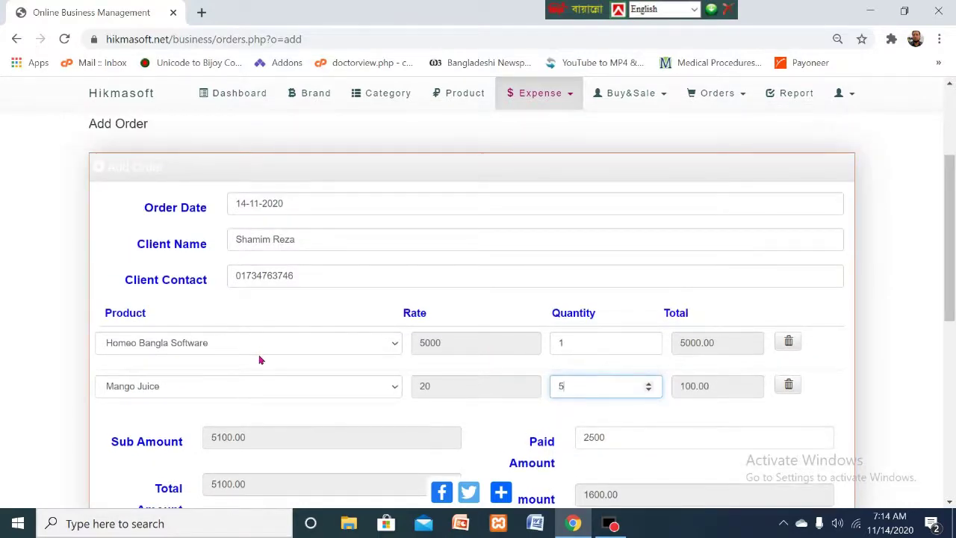
scroll(286, 373, down, 5)
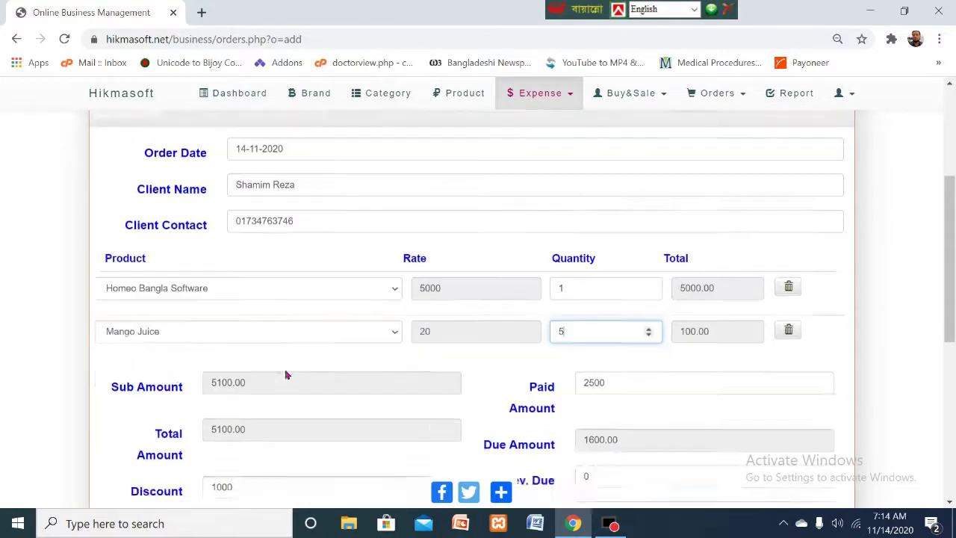
- Save the Homeo Bangla Software and Mango Juice order, then print its invoice from the success message
click(344, 311)
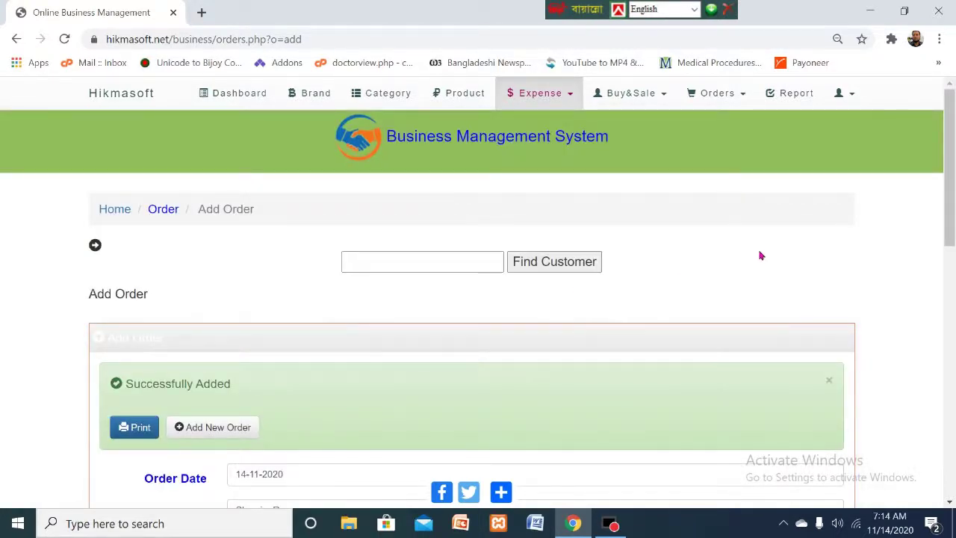
scroll(763, 254, down, 1)
scroll(762, 255, down, 4)
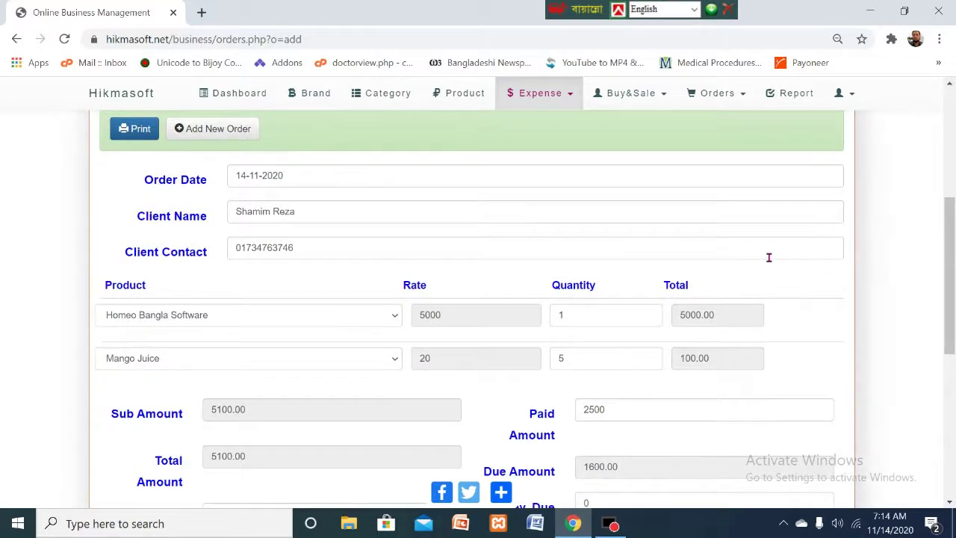
scroll(768, 257, up, 1)
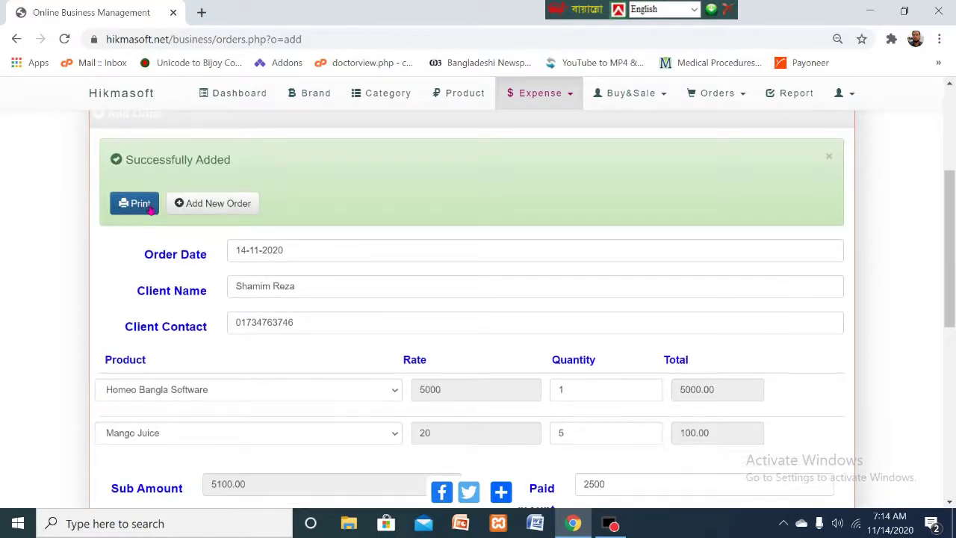
scroll(187, 253, up, 2)
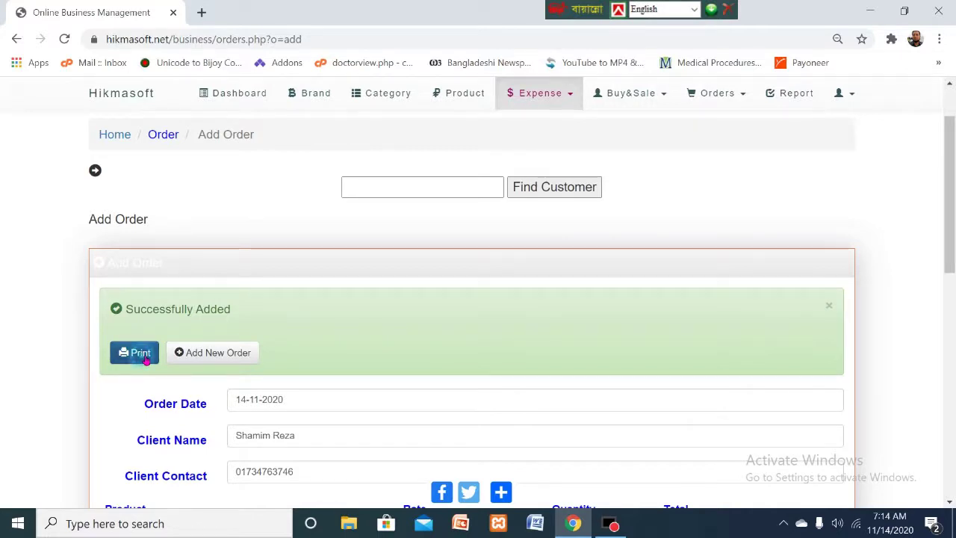
click(140, 353)
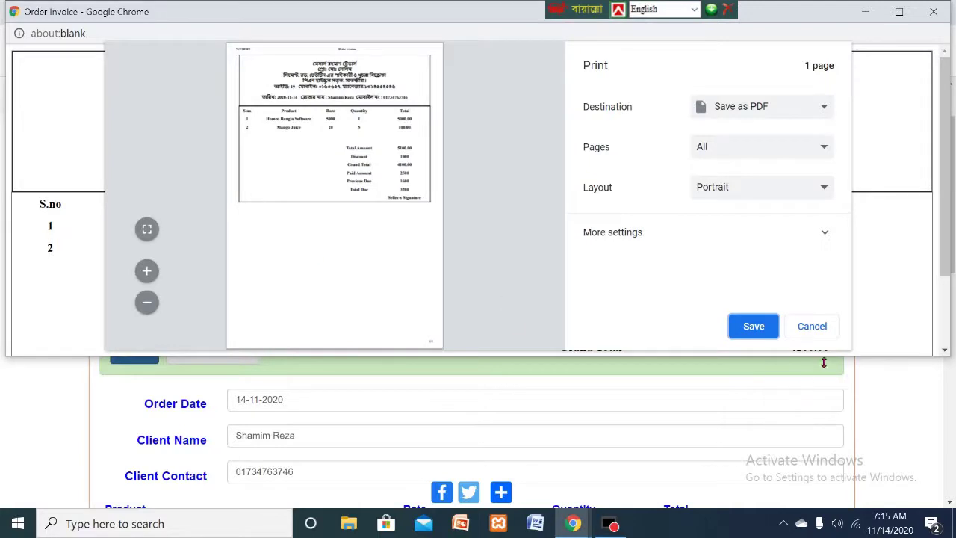
- Enlarge the Order Invoice window to show the preview with 4100.00 grand total and 3200 total due
drag(811, 361, 834, 489)
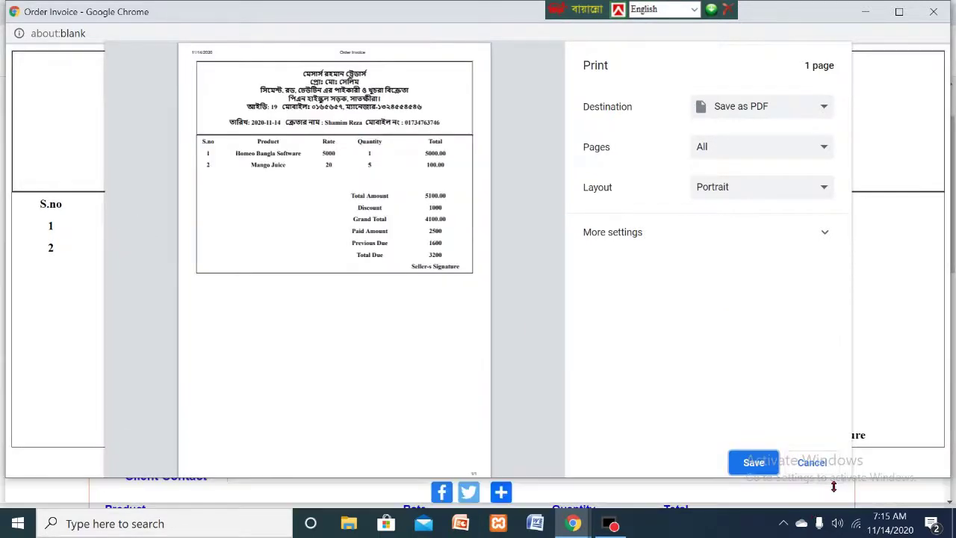
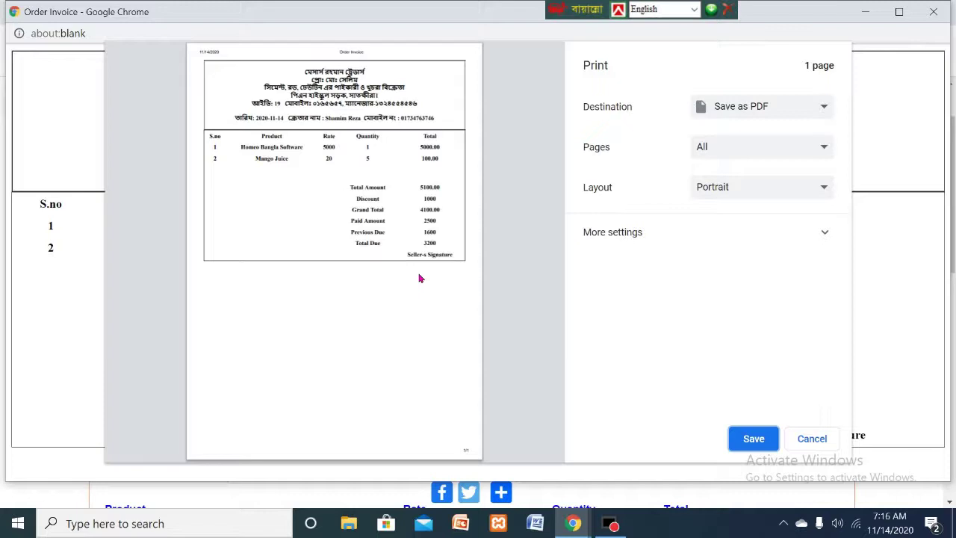
- Save the invoice as Order Invoice.pdf in Downloads, then review the order: 4100.00 total, 1600.00 due
click(755, 438)
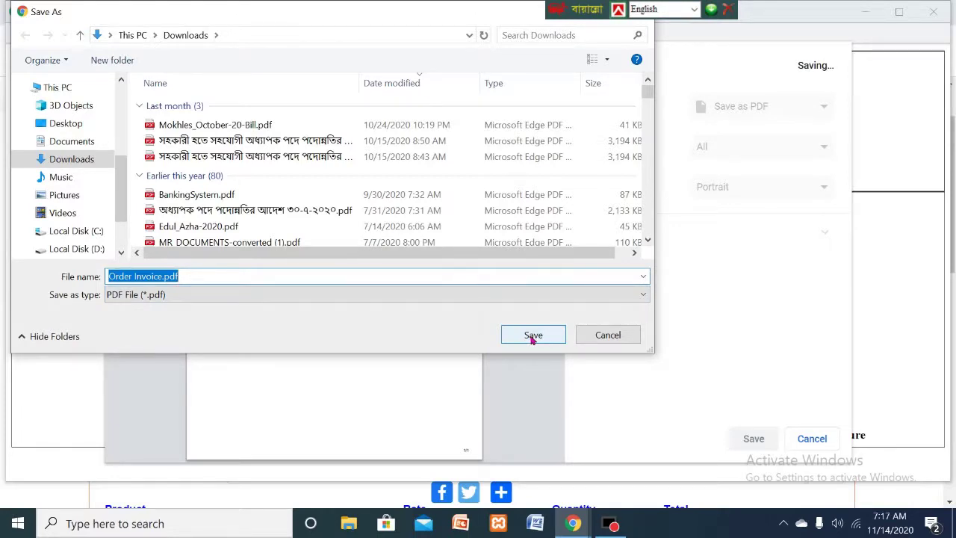
click(532, 336)
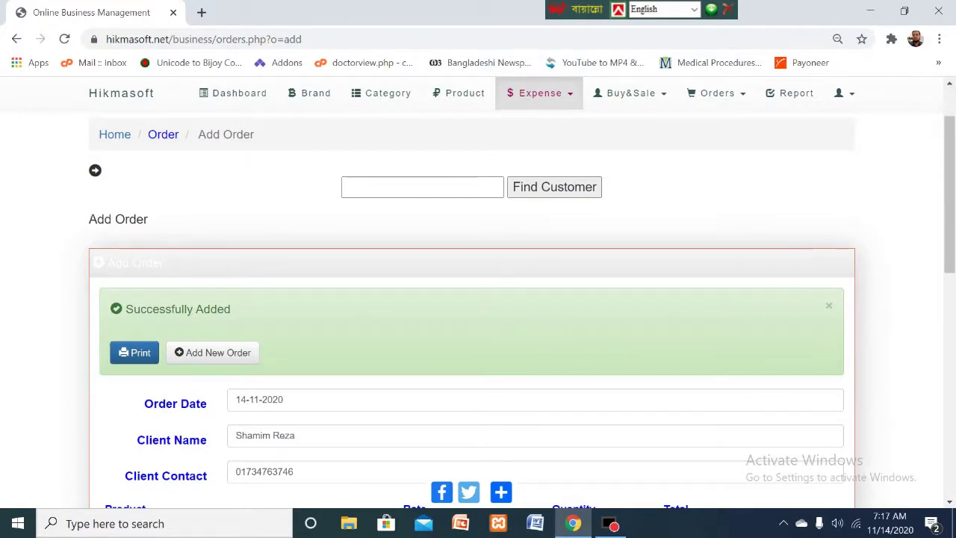
scroll(947, 132, down, 2)
scroll(947, 132, down, 5)
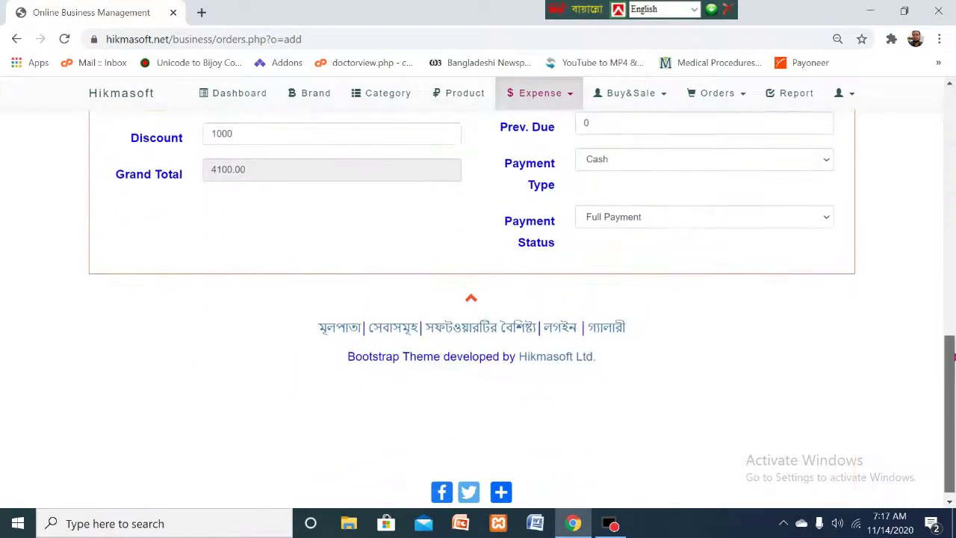
scroll(943, 112, up, 10)
scroll(942, 107, down, 10)
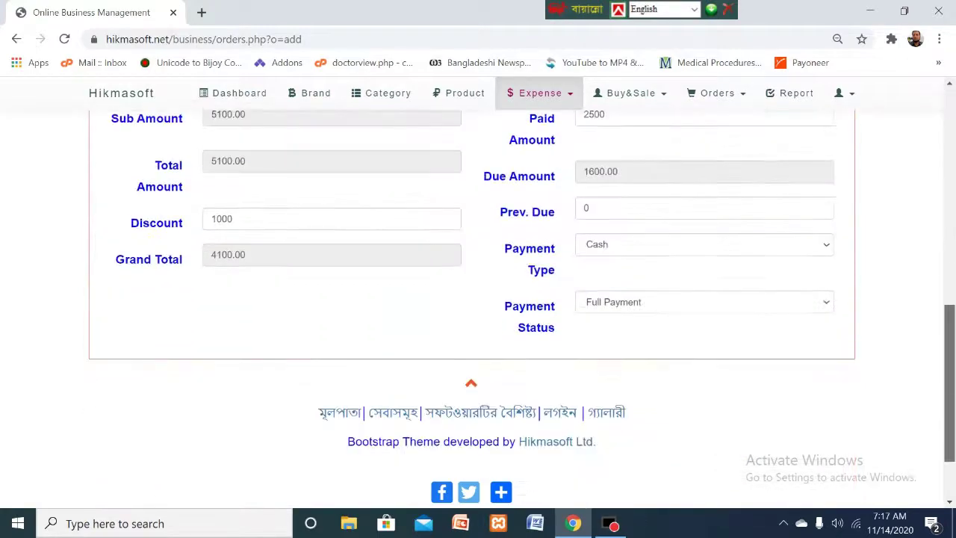
scroll(948, 171, up, 8)
scroll(948, 170, down, 8)
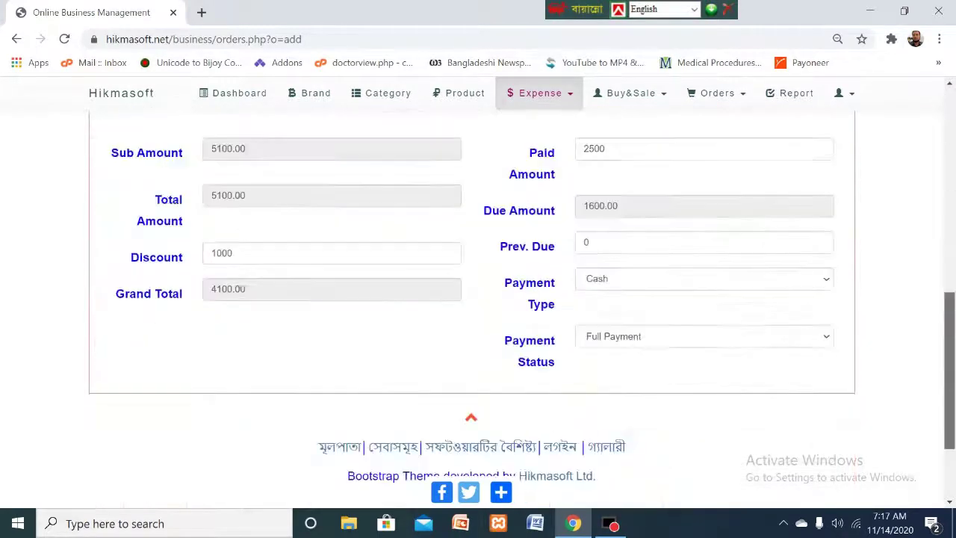
scroll(934, 106, up, 10)
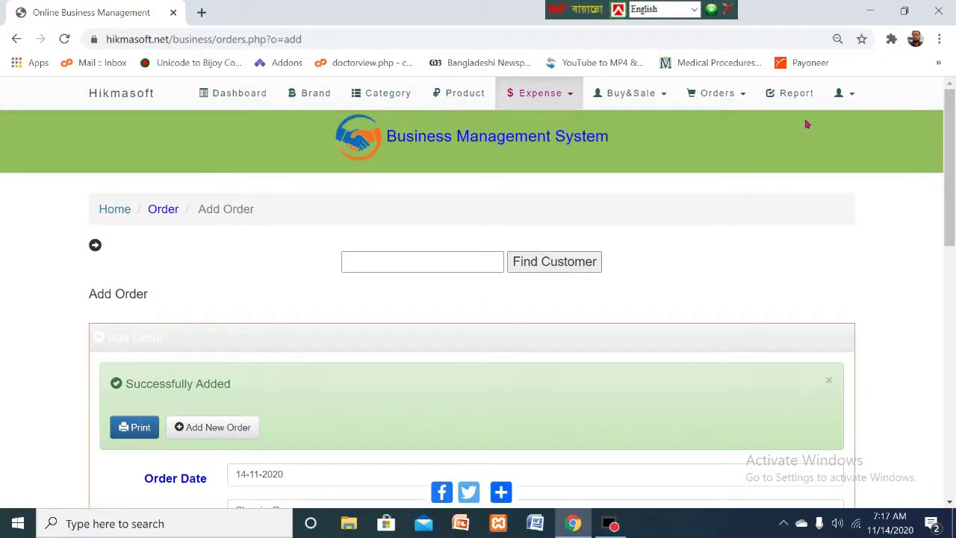
- Check the dashboard's Total Due, Total Sale and Today's Sale figures, then go to the Order Report page
click(234, 95)
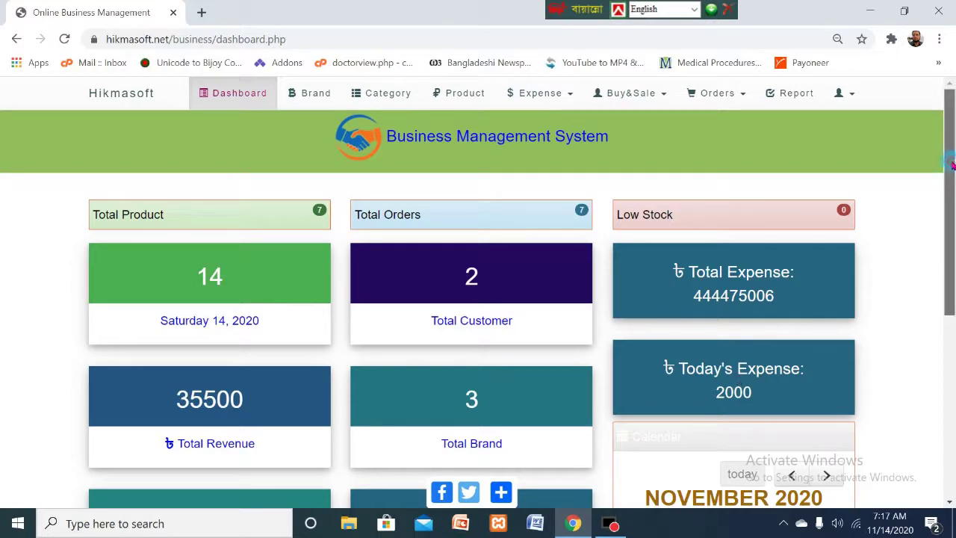
scroll(947, 298, down, 3)
scroll(478, 299, down, 2)
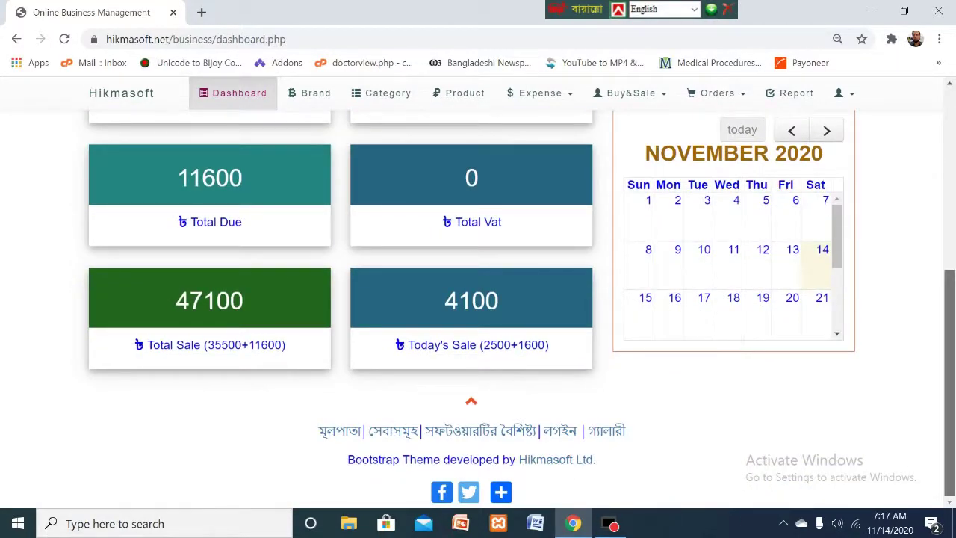
scroll(430, 369, up, 1)
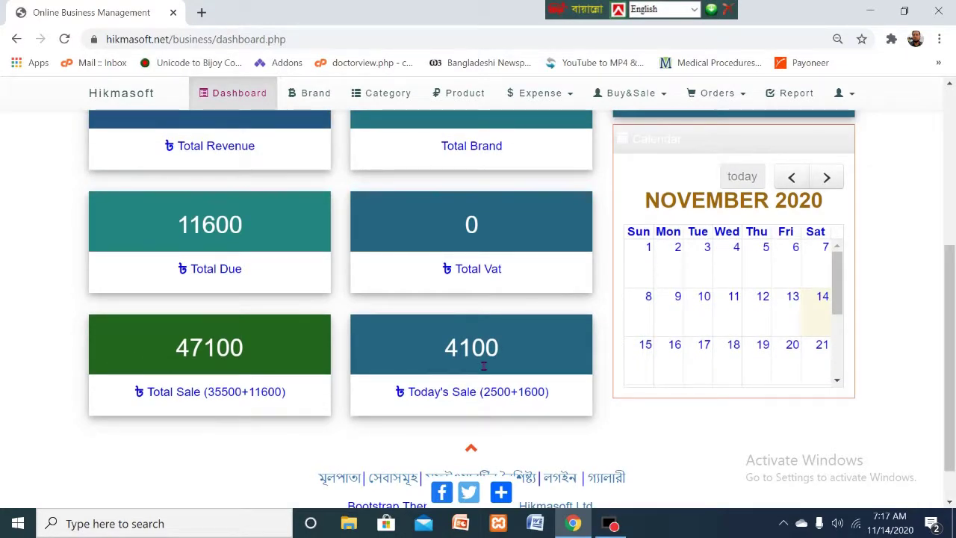
drag(950, 293, 953, 121)
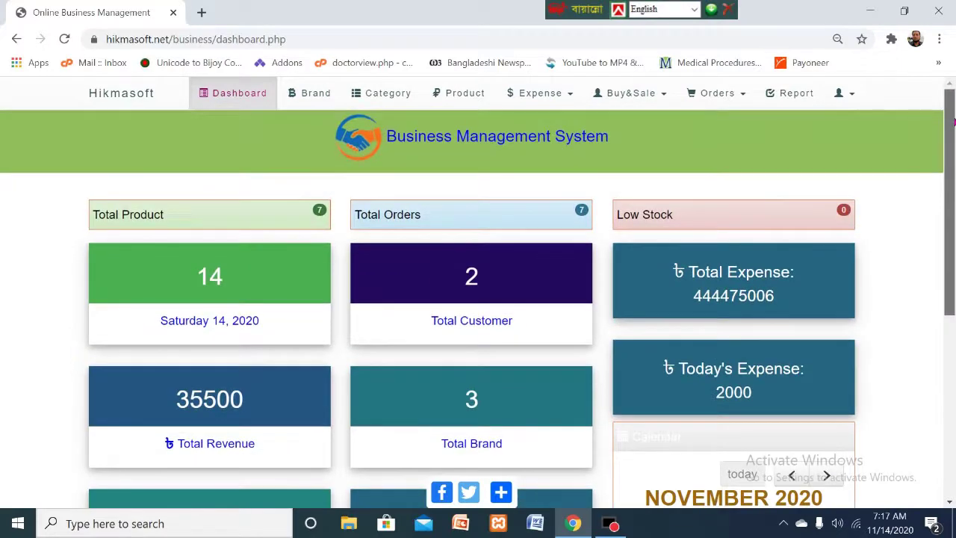
click(798, 100)
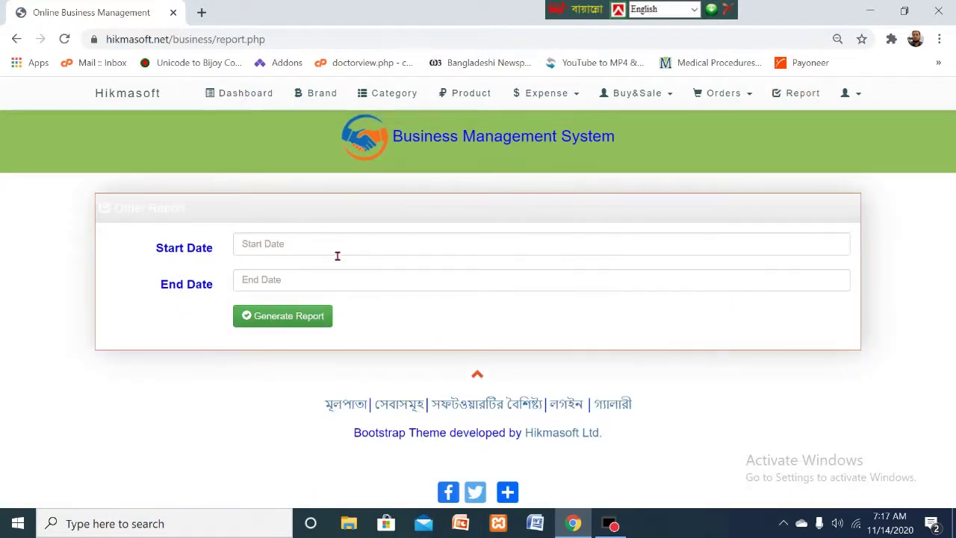
- Set the report date range from 11/13/2020 to 11/14/2020
click(337, 252)
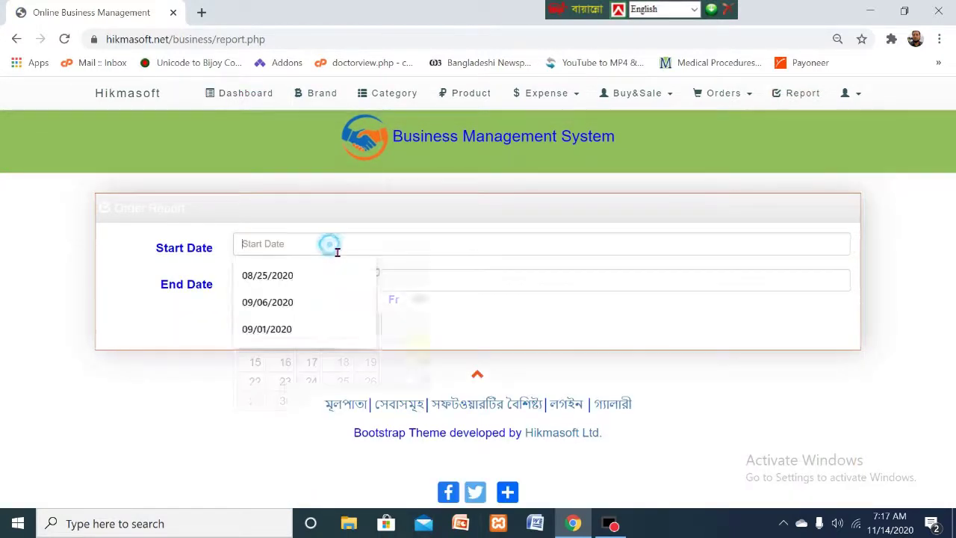
click(111, 241)
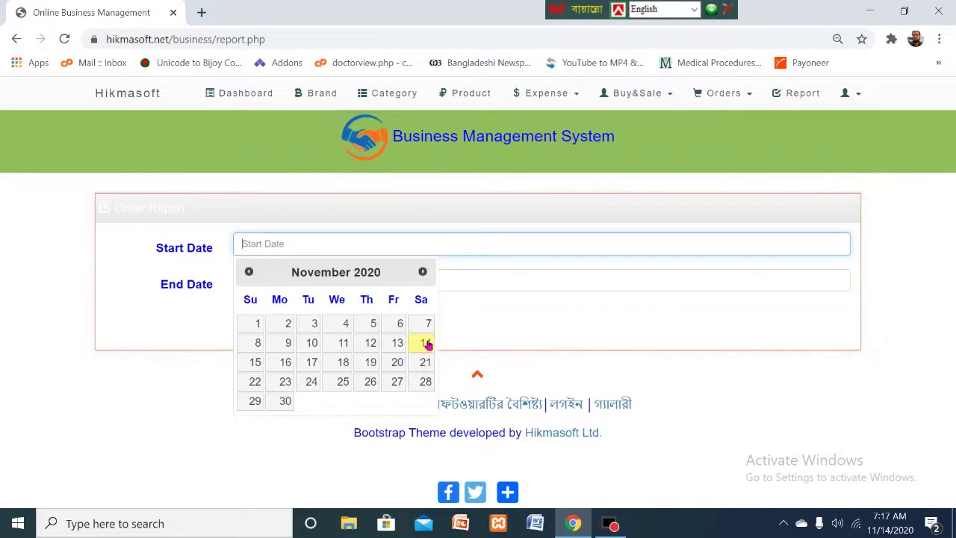
click(398, 342)
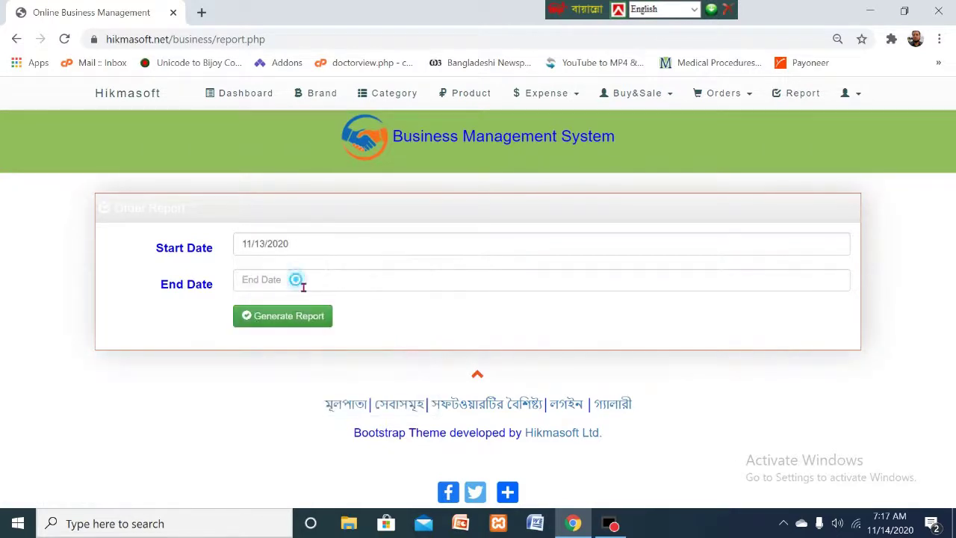
click(303, 287)
click(427, 381)
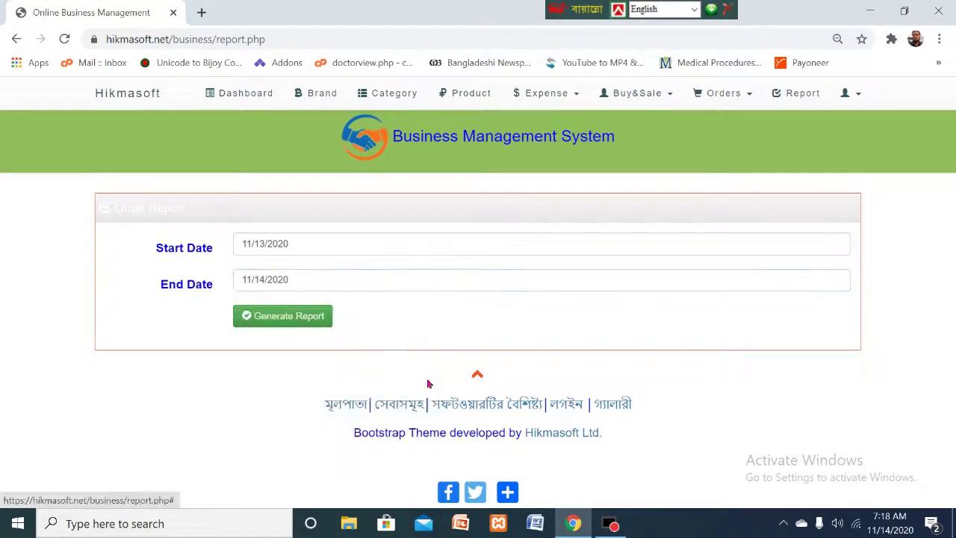
- Generate the order report, enlarge its print preview to inspect it, then close the preview
click(294, 321)
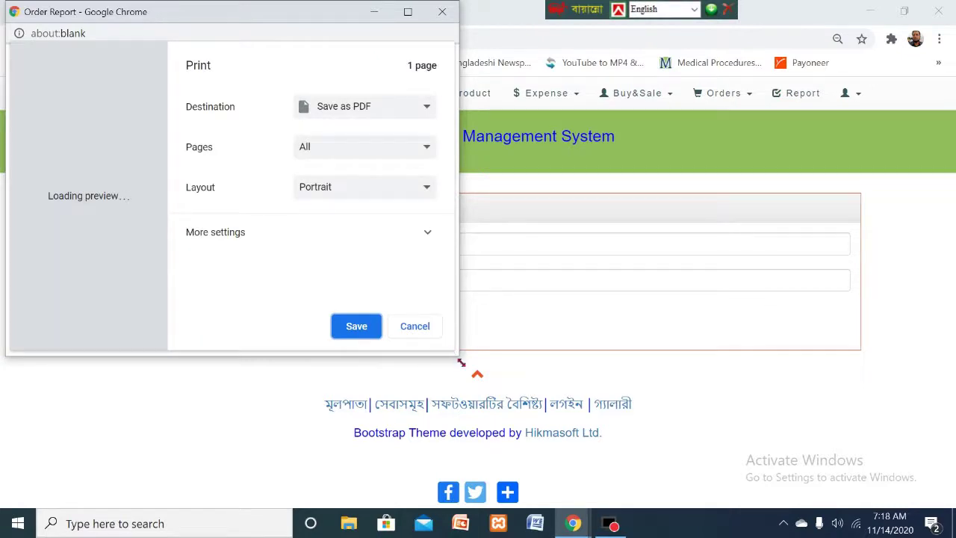
drag(457, 356, 955, 430)
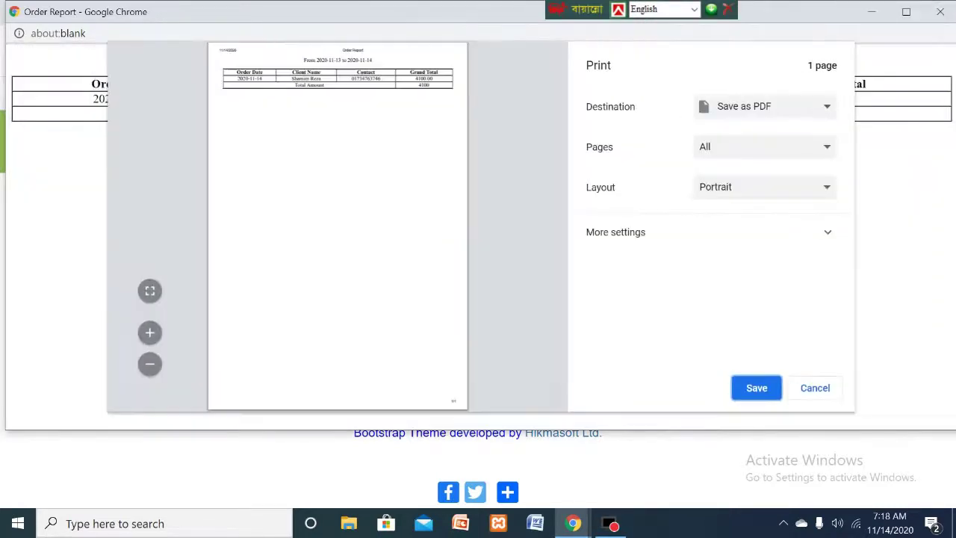
key(Escape)
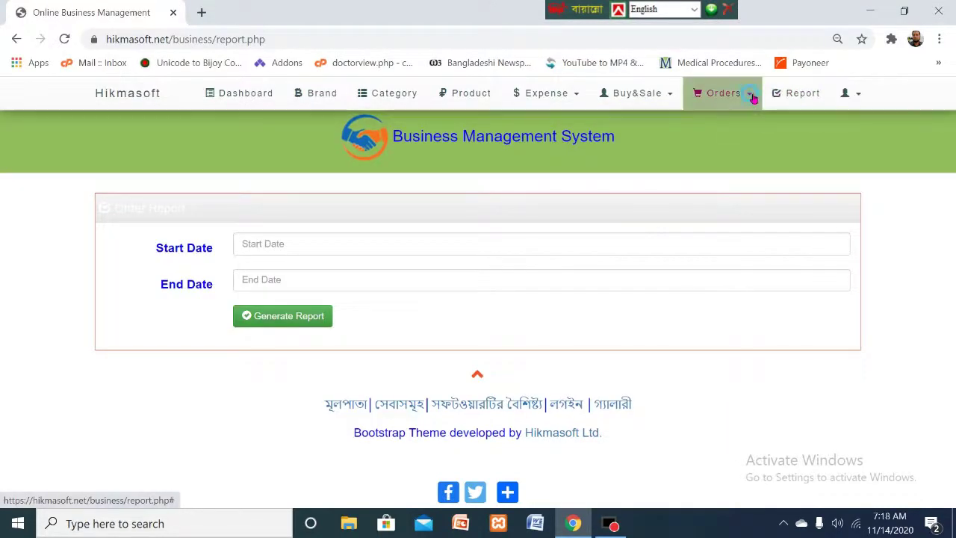
- In Manage Orders, print the 2020-11-14 order from its Action menu
click(750, 97)
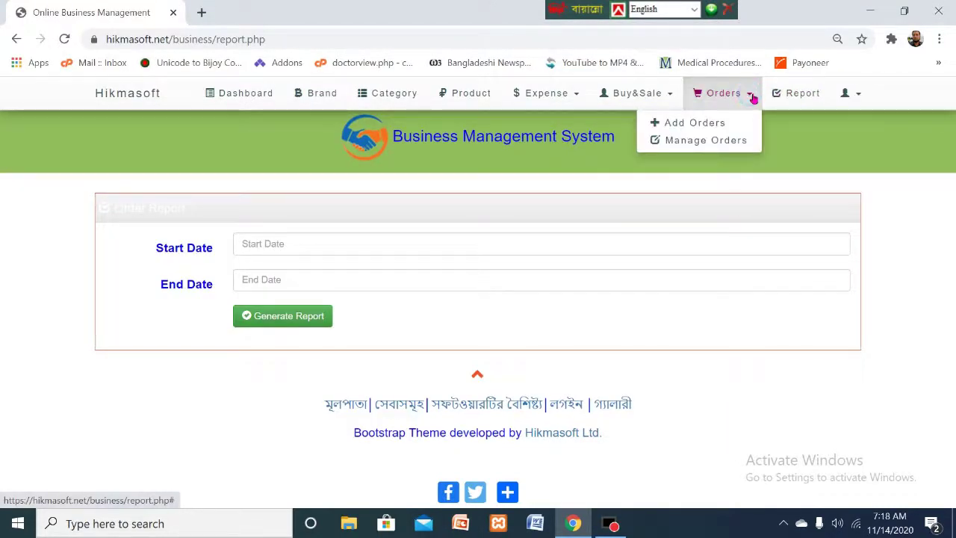
click(713, 142)
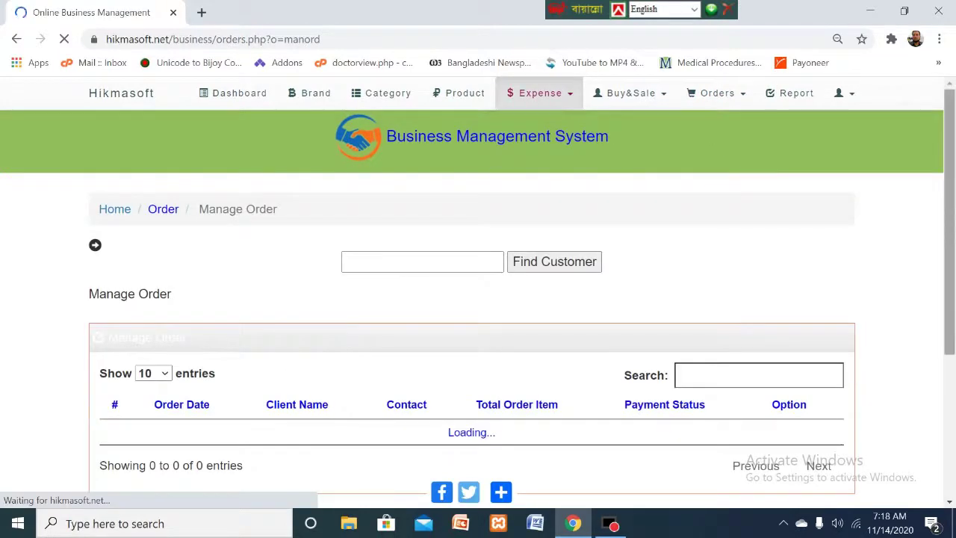
scroll(478, 299, down, 3)
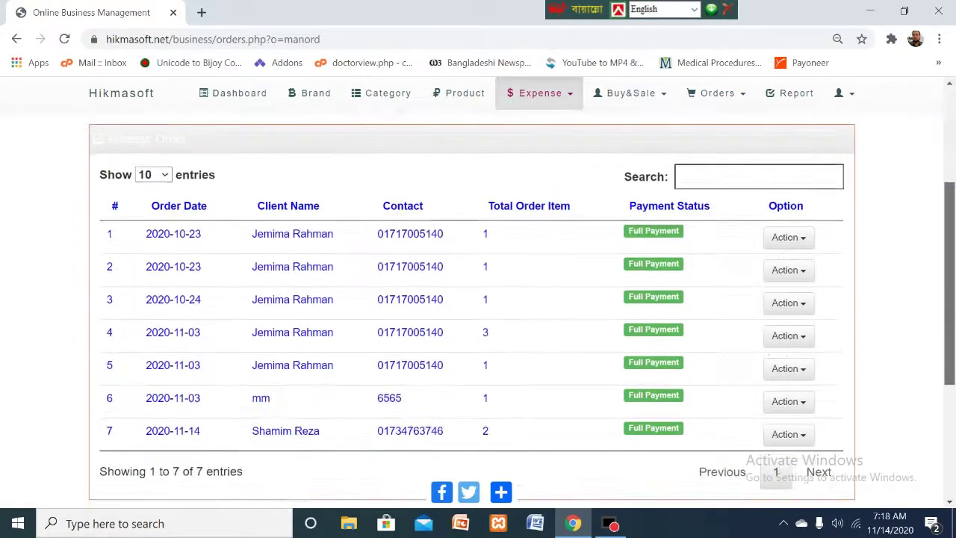
click(809, 239)
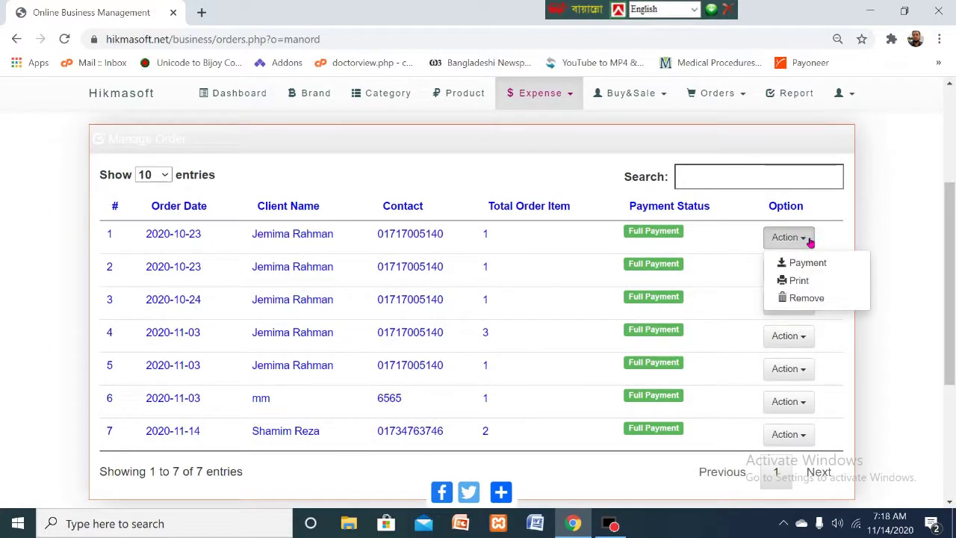
click(895, 182)
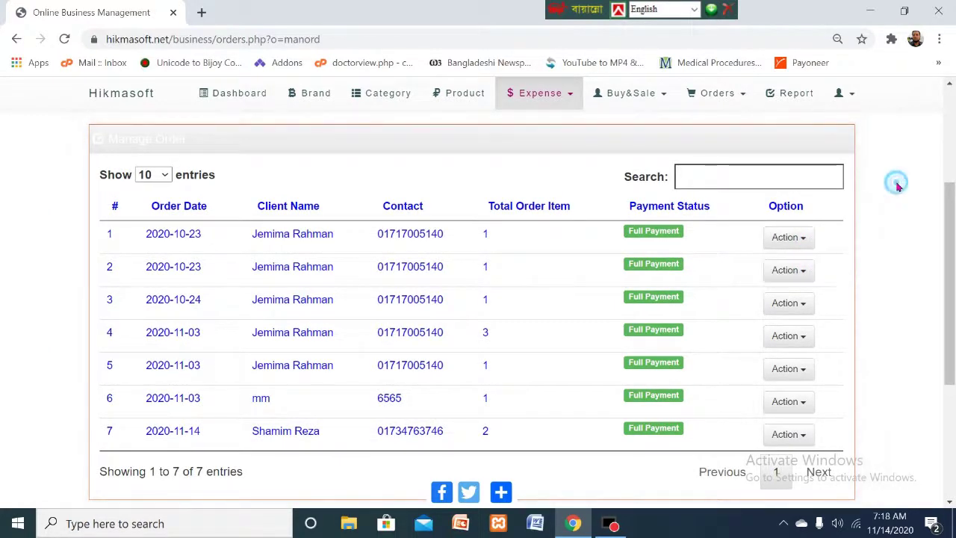
click(803, 436)
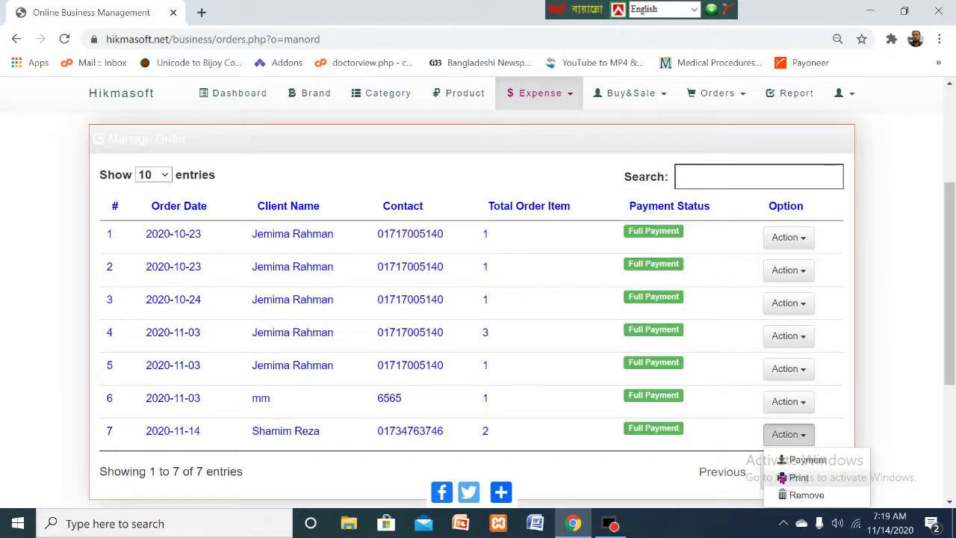
click(784, 478)
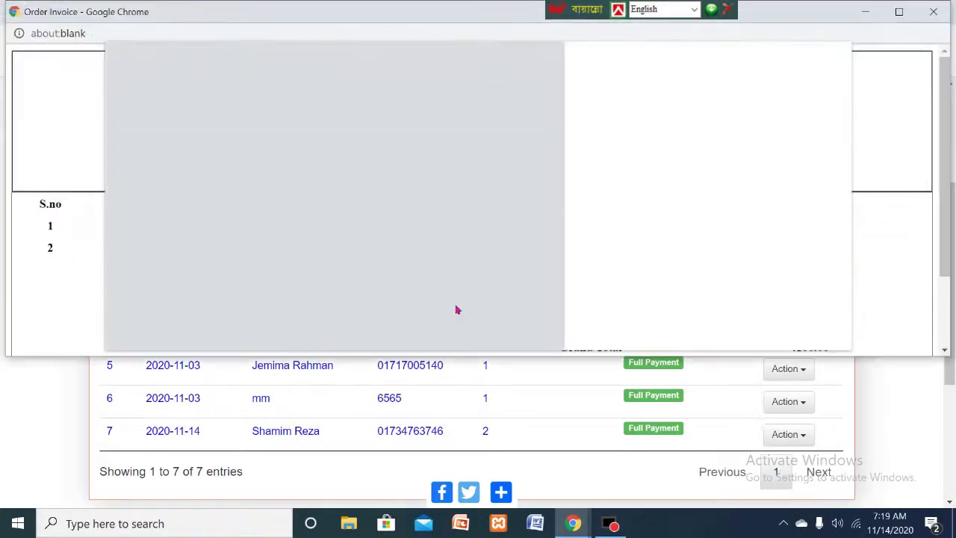